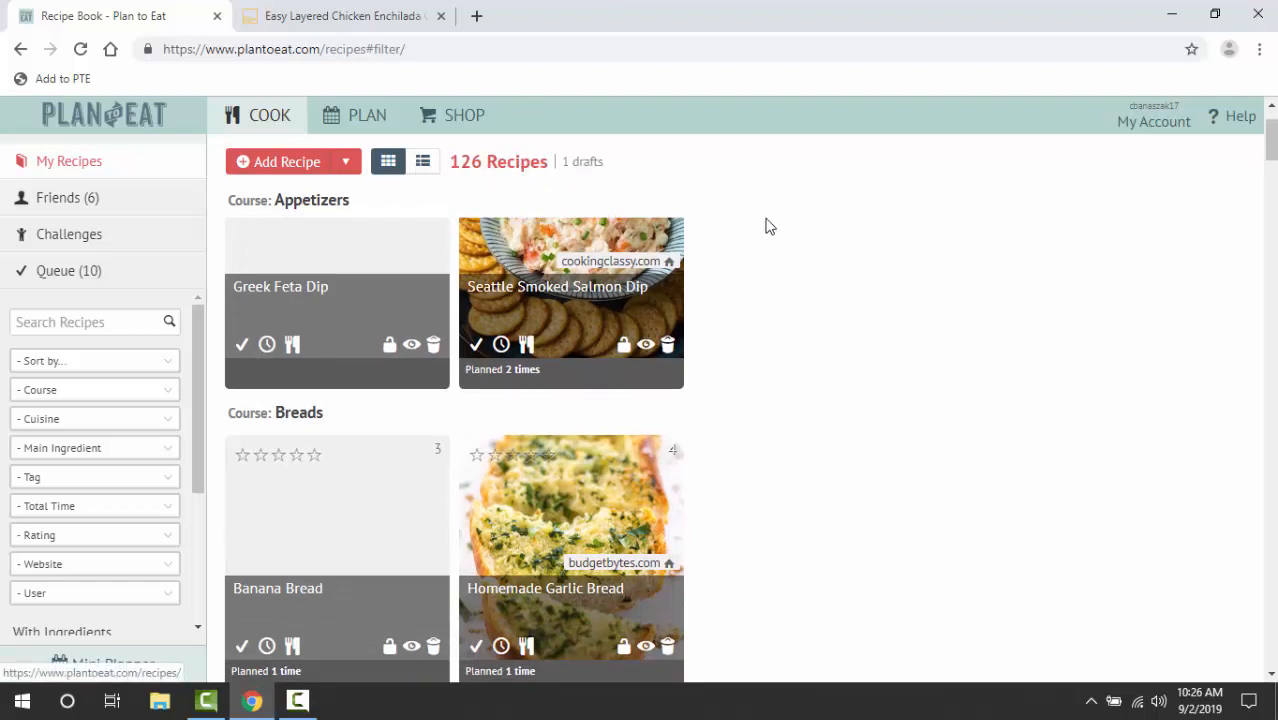
Browse the whole recipe book by course, from Appetizers through Soup
{"action": "scroll", "coordinate": [864, 260], "scroll_direction": "down", "scroll_amount": 3}
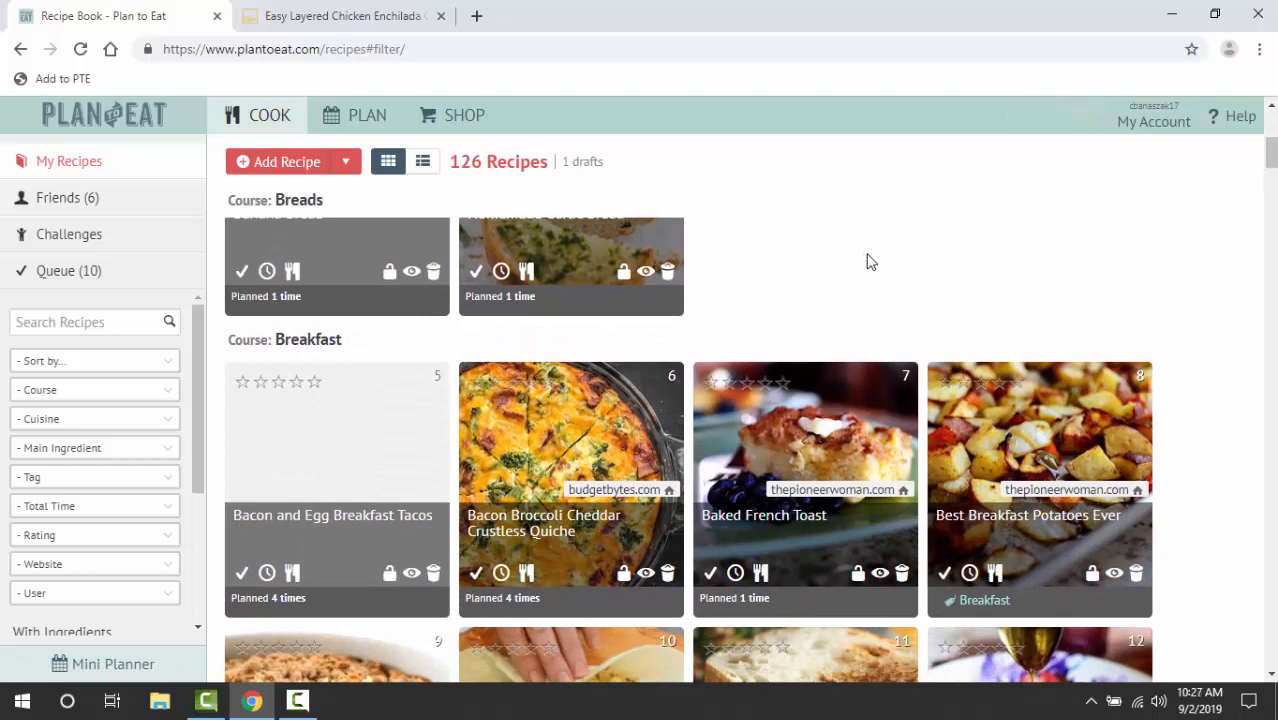
{"action": "scroll", "coordinate": [868, 262], "scroll_direction": "up", "scroll_amount": 3}
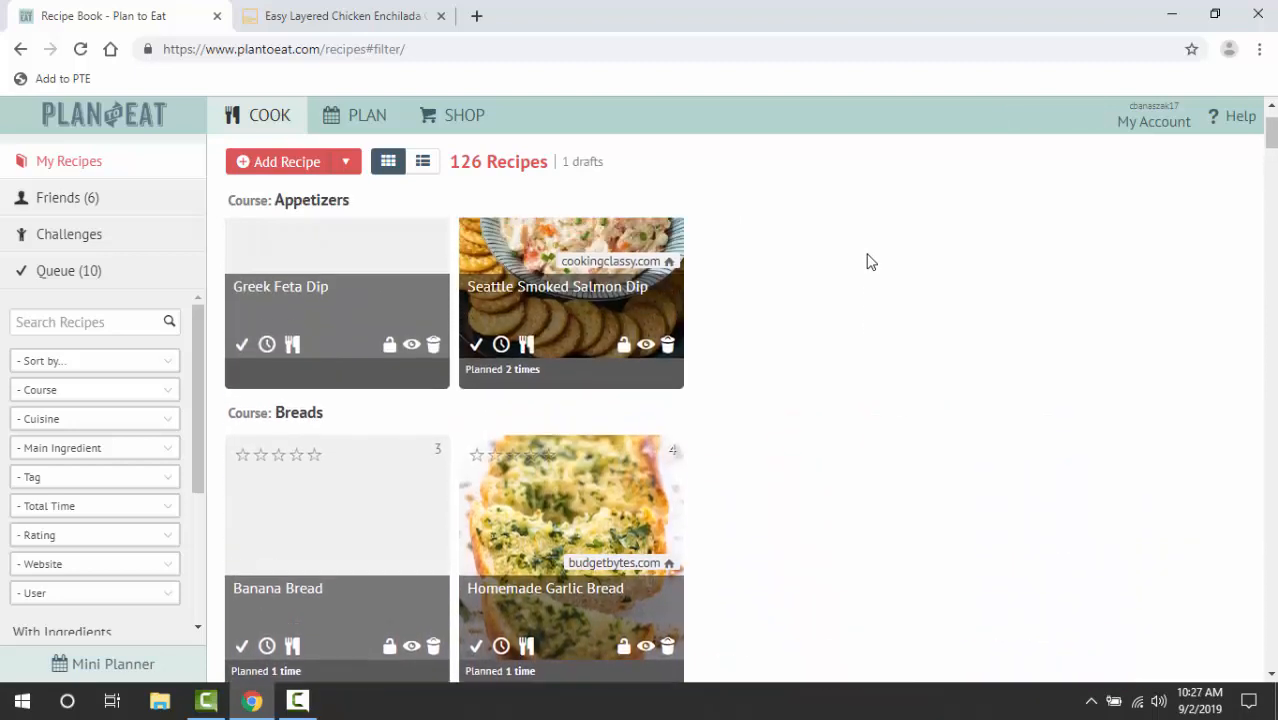
{"action": "scroll", "coordinate": [868, 262], "scroll_direction": "up", "scroll_amount": 1}
{"action": "scroll", "coordinate": [868, 262], "scroll_direction": "down", "scroll_amount": 2}
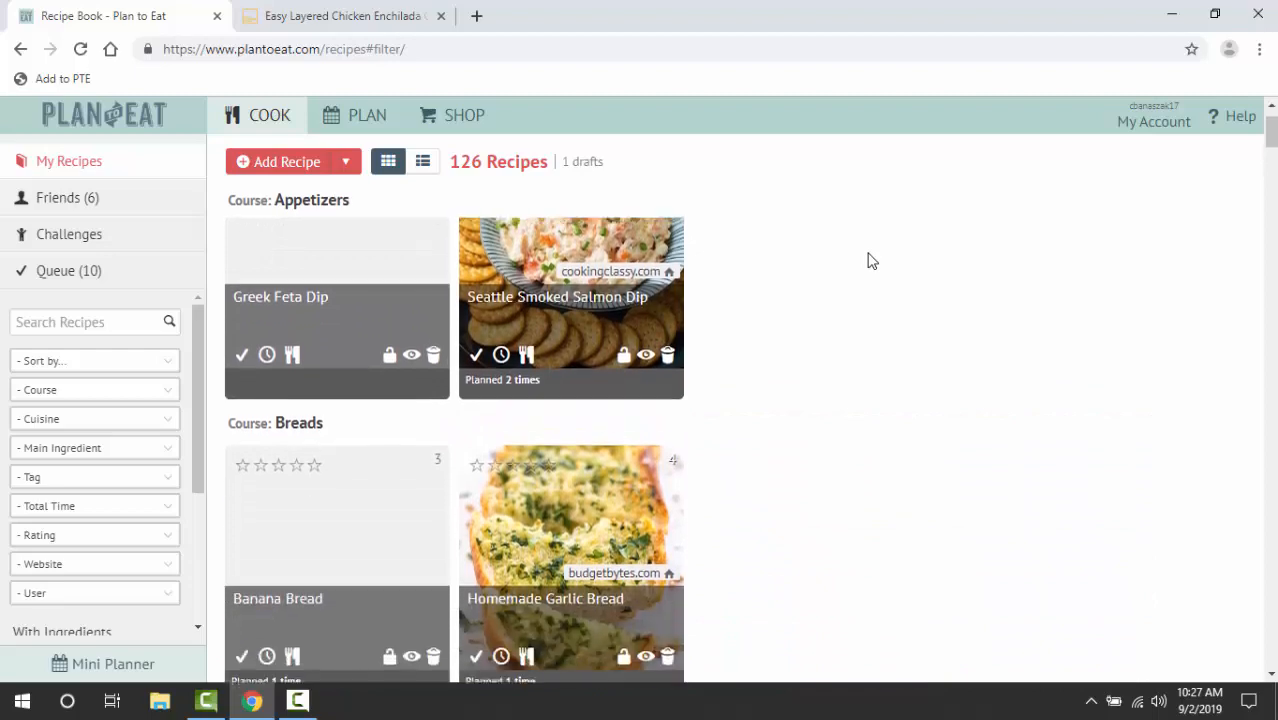
{"action": "scroll", "coordinate": [868, 262], "scroll_direction": "down", "scroll_amount": 6}
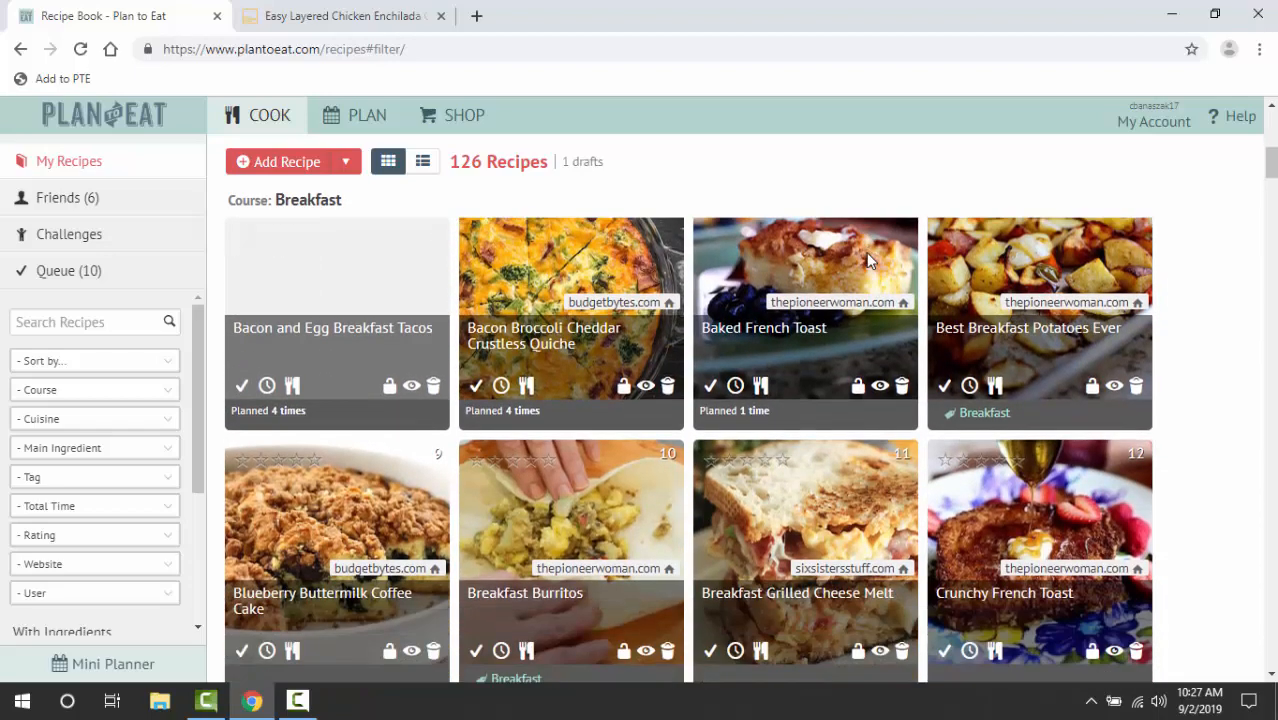
{"action": "scroll", "coordinate": [868, 262], "scroll_direction": "down", "scroll_amount": 7}
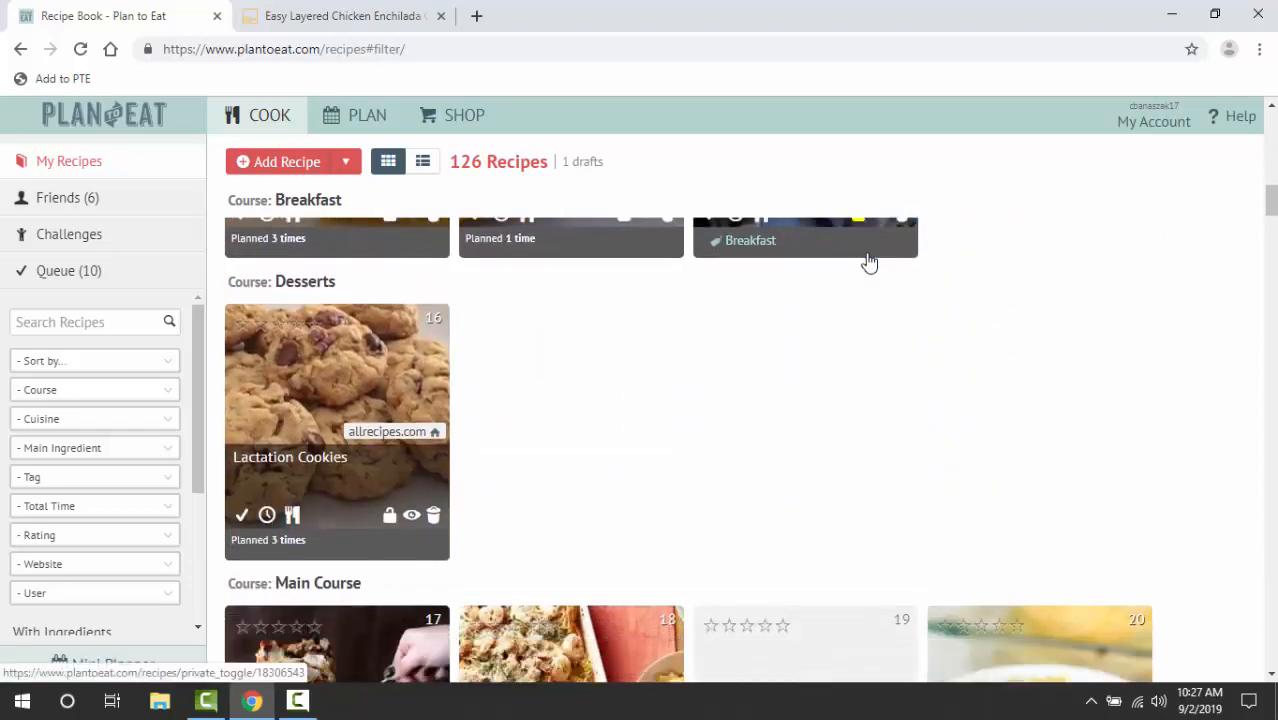
{"action": "scroll", "coordinate": [868, 261], "scroll_direction": "down", "scroll_amount": 10}
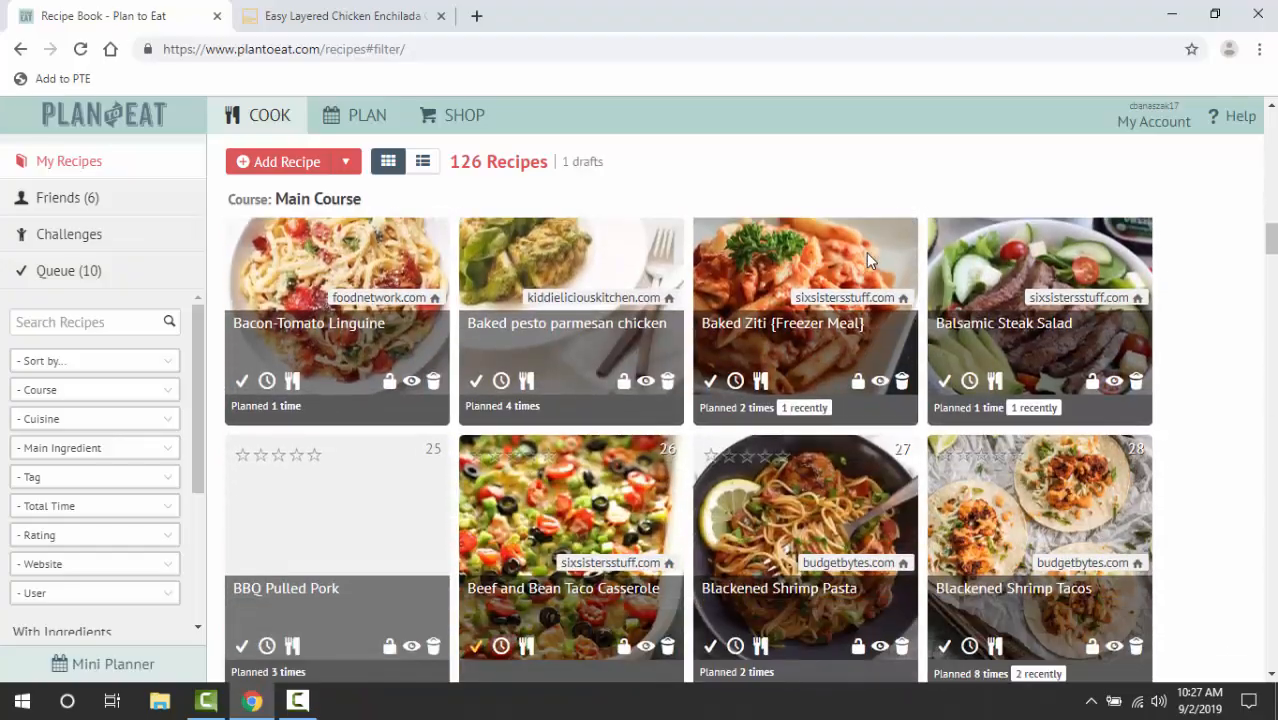
{"action": "scroll", "coordinate": [868, 262], "scroll_direction": "down", "scroll_amount": 15}
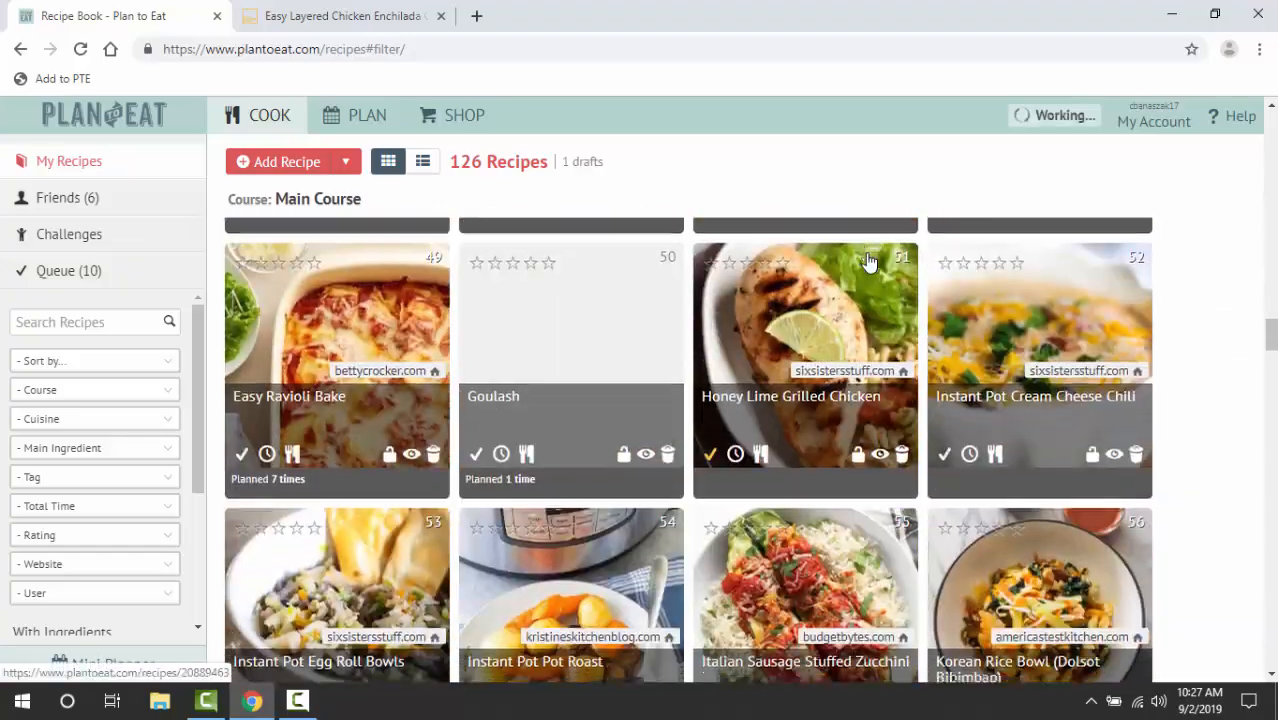
{"action": "scroll", "coordinate": [868, 262], "scroll_direction": "down", "scroll_amount": 20}
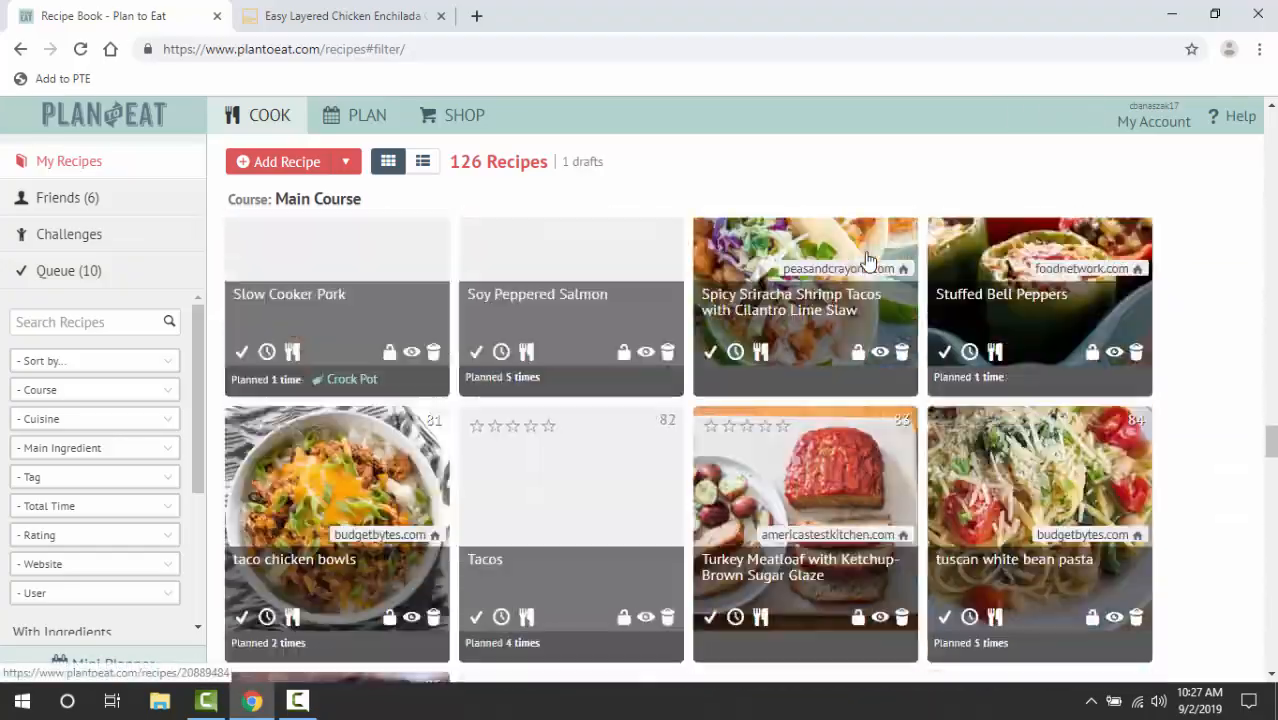
{"action": "scroll", "coordinate": [868, 262], "scroll_direction": "down", "scroll_amount": 6}
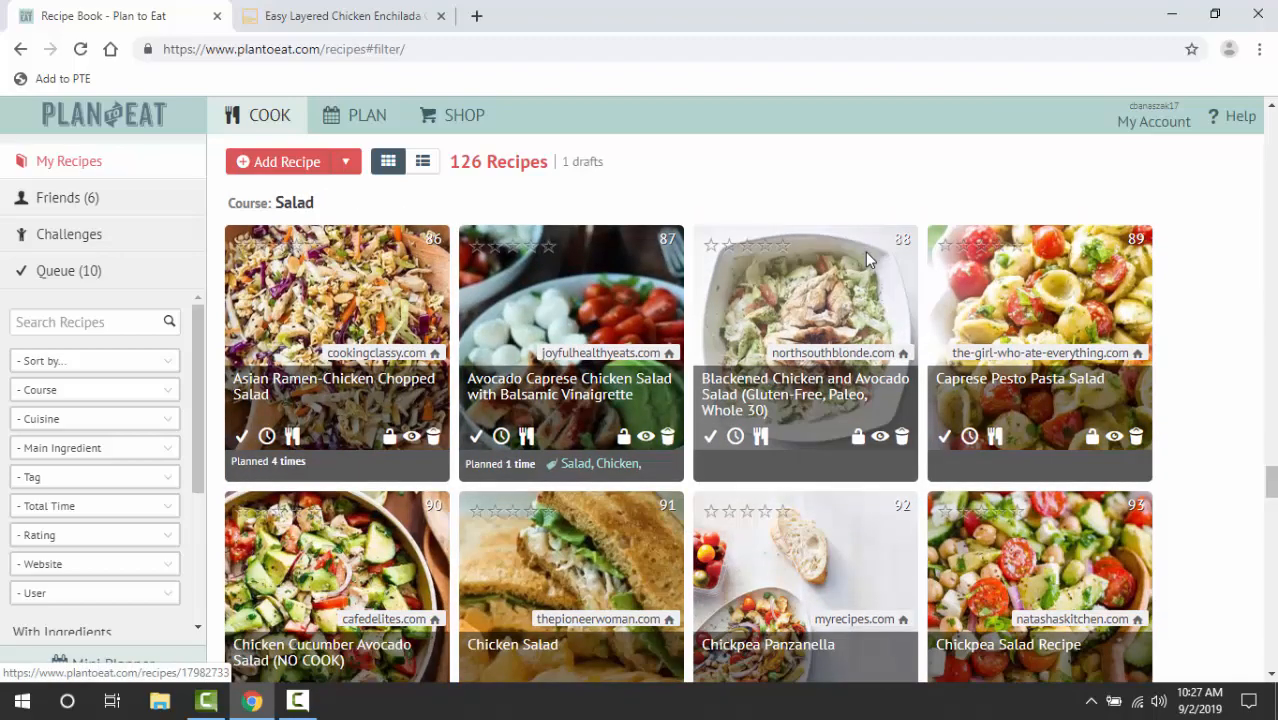
{"action": "scroll", "coordinate": [868, 262], "scroll_direction": "down", "scroll_amount": 3}
{"action": "scroll", "coordinate": [868, 262], "scroll_direction": "down", "scroll_amount": 10}
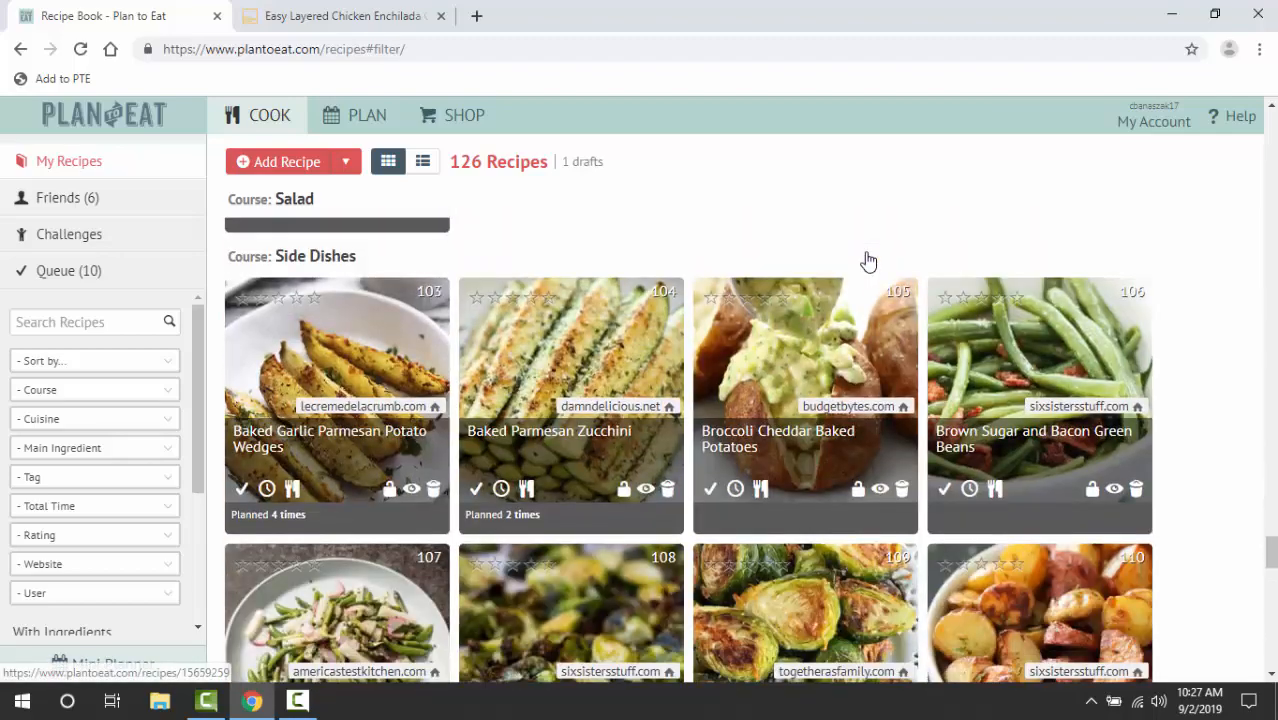
{"action": "scroll", "coordinate": [868, 262], "scroll_direction": "down", "scroll_amount": 4}
{"action": "scroll", "coordinate": [866, 256], "scroll_direction": "up", "scroll_amount": 3}
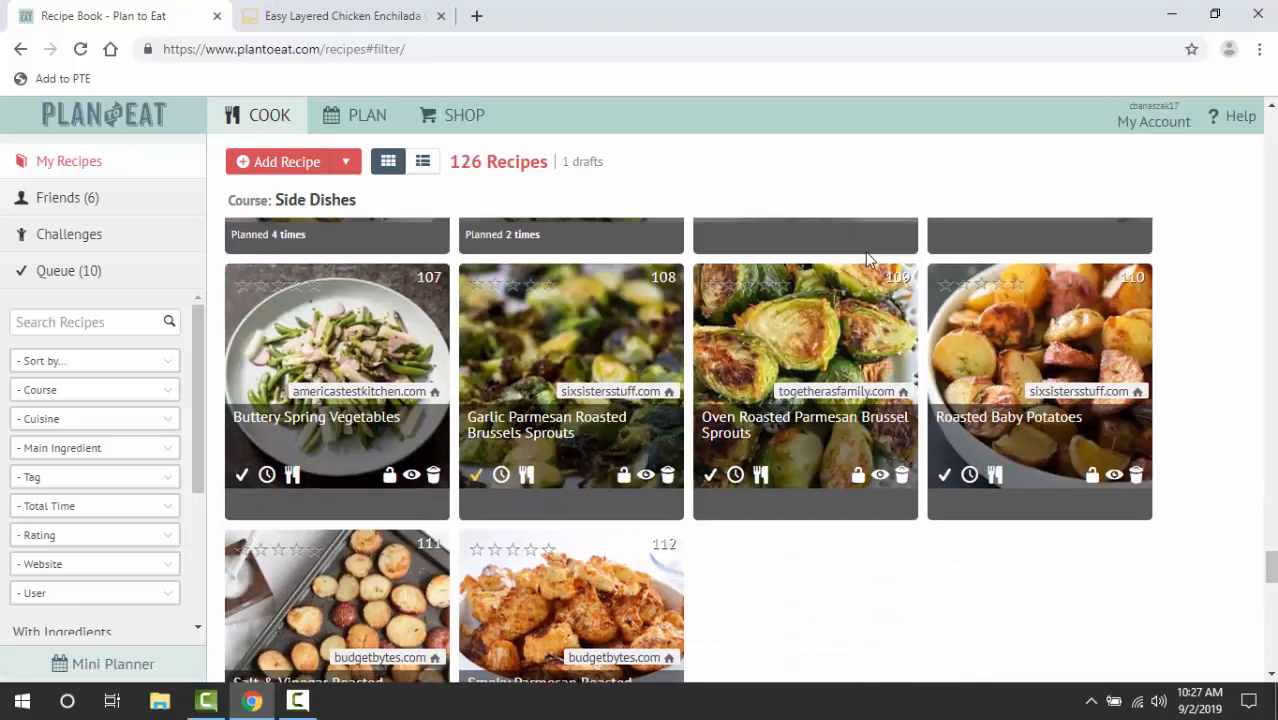
{"action": "scroll", "coordinate": [866, 256], "scroll_direction": "down", "scroll_amount": 1}
{"action": "scroll", "coordinate": [865, 251], "scroll_direction": "down", "scroll_amount": 8}
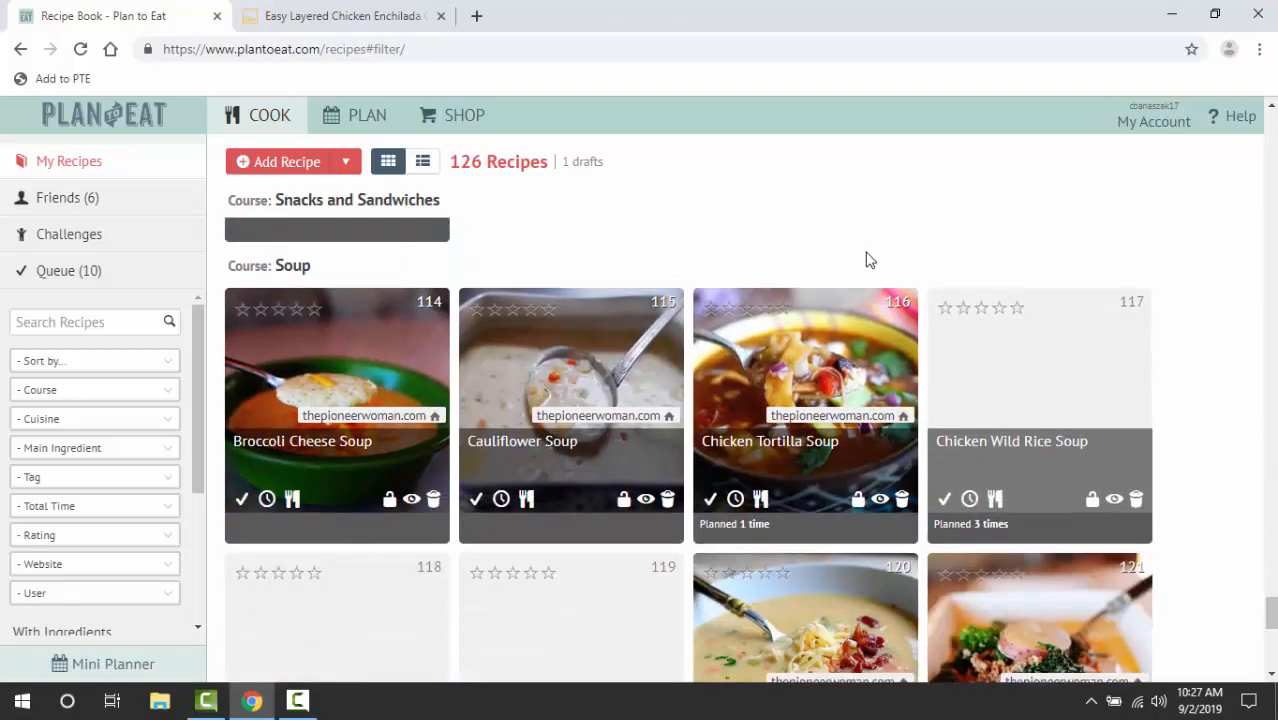
{"action": "scroll", "coordinate": [865, 251], "scroll_direction": "down", "scroll_amount": 5}
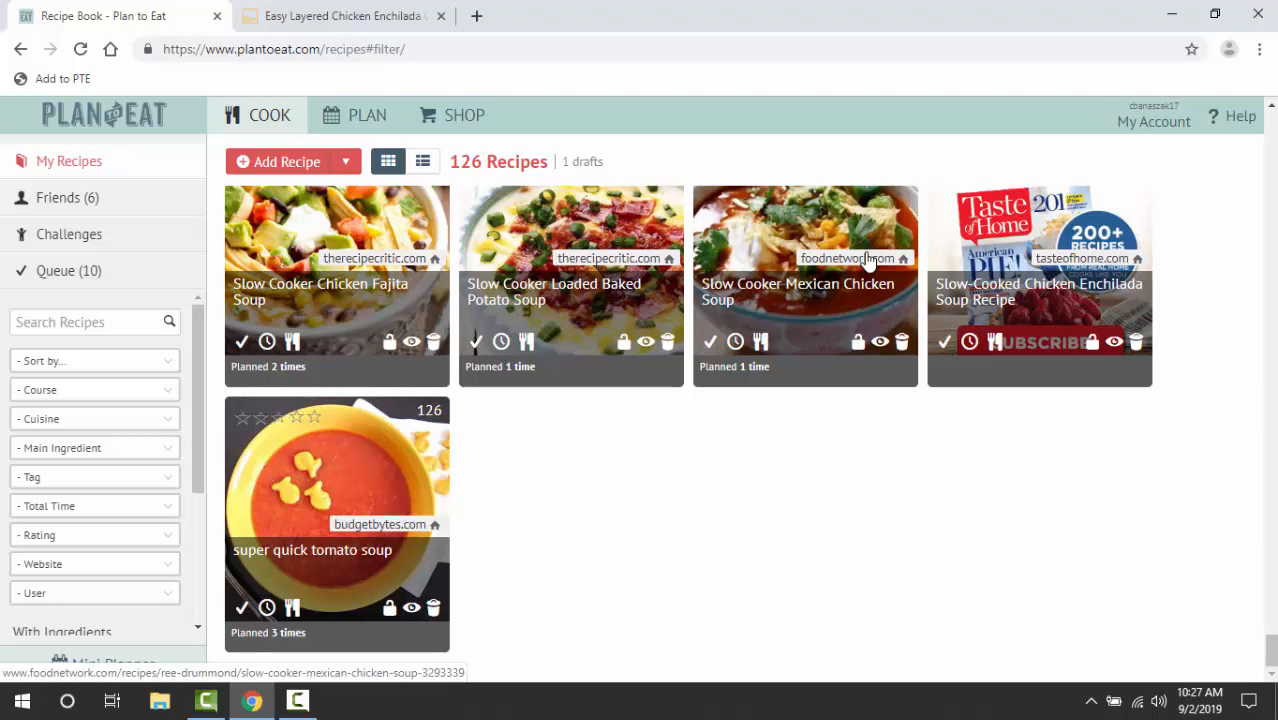
Review the available ways to add recipes, including adding one by hand, and close the overview
{"action": "left_click", "coordinate": [347, 163]}
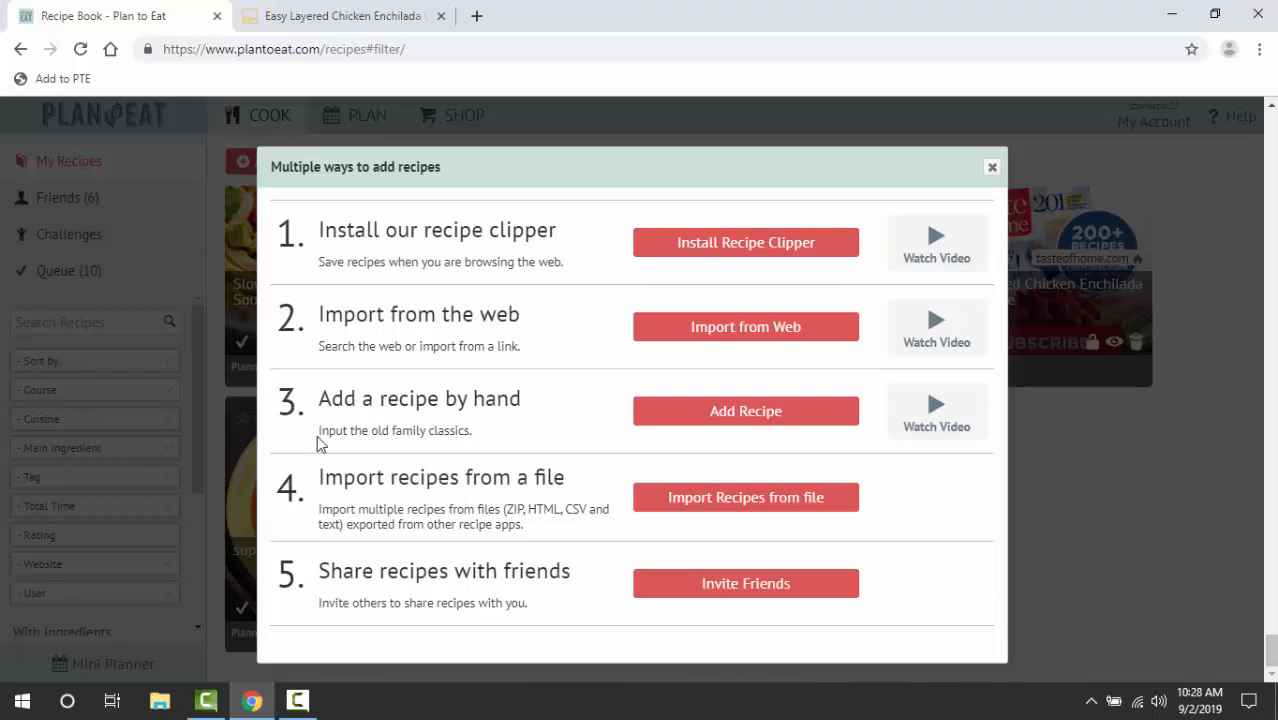
{"action": "left_click_drag", "start_coordinate": [320, 430], "coordinate": [463, 432]}
{"action": "left_click", "coordinate": [441, 430]}
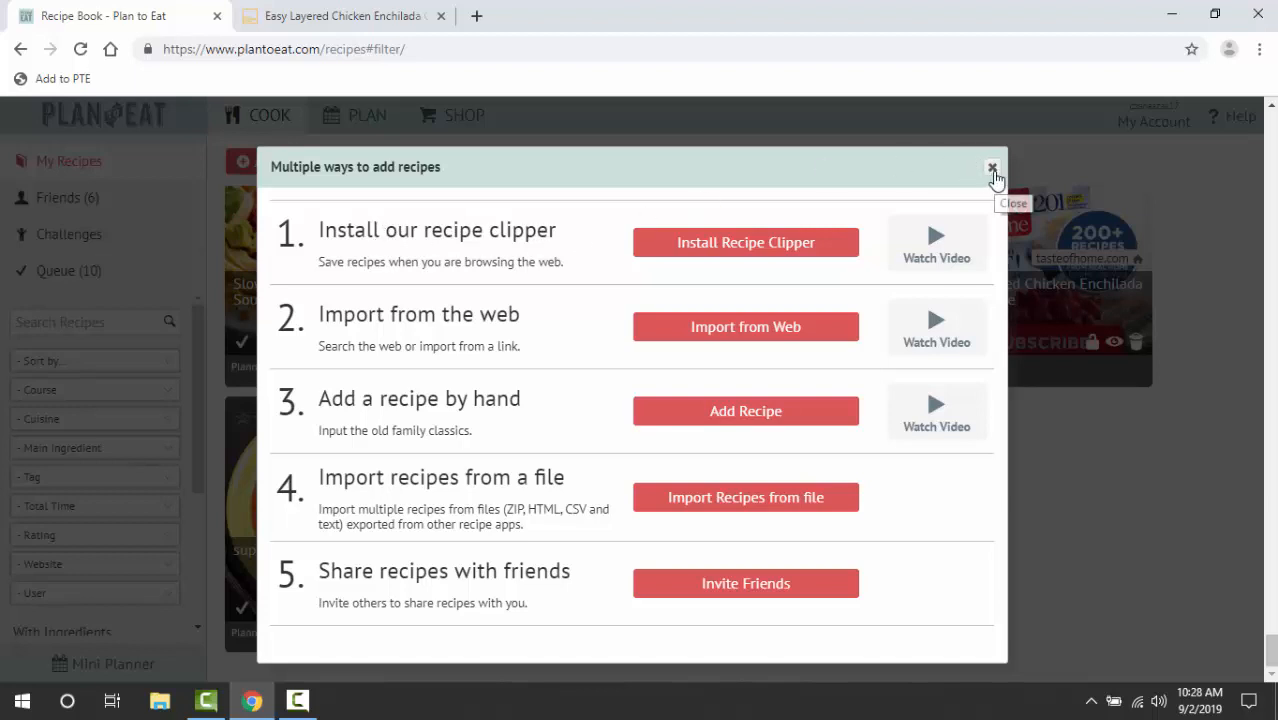
{"action": "left_click", "coordinate": [992, 169]}
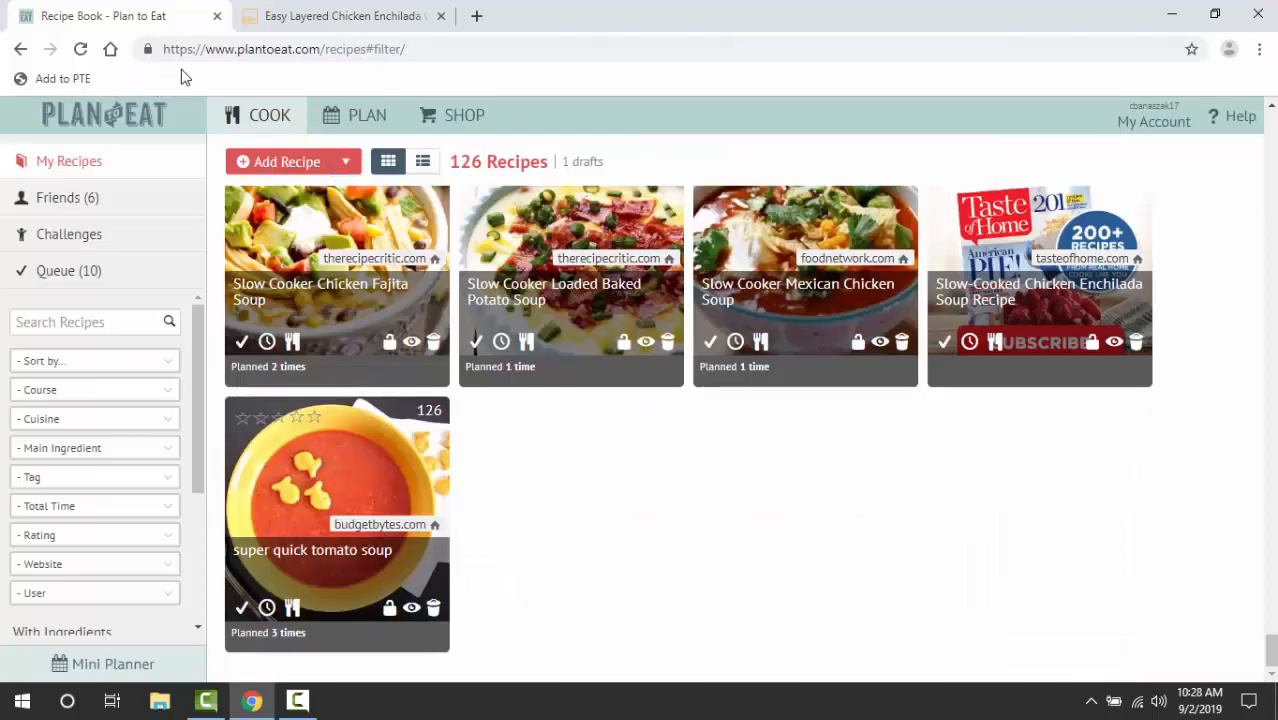
Switch to the Chicken Enchilada Casserole page on Six Sisters' Stuff and dismiss the banner ad covering the article
{"action": "left_click", "coordinate": [312, 10]}
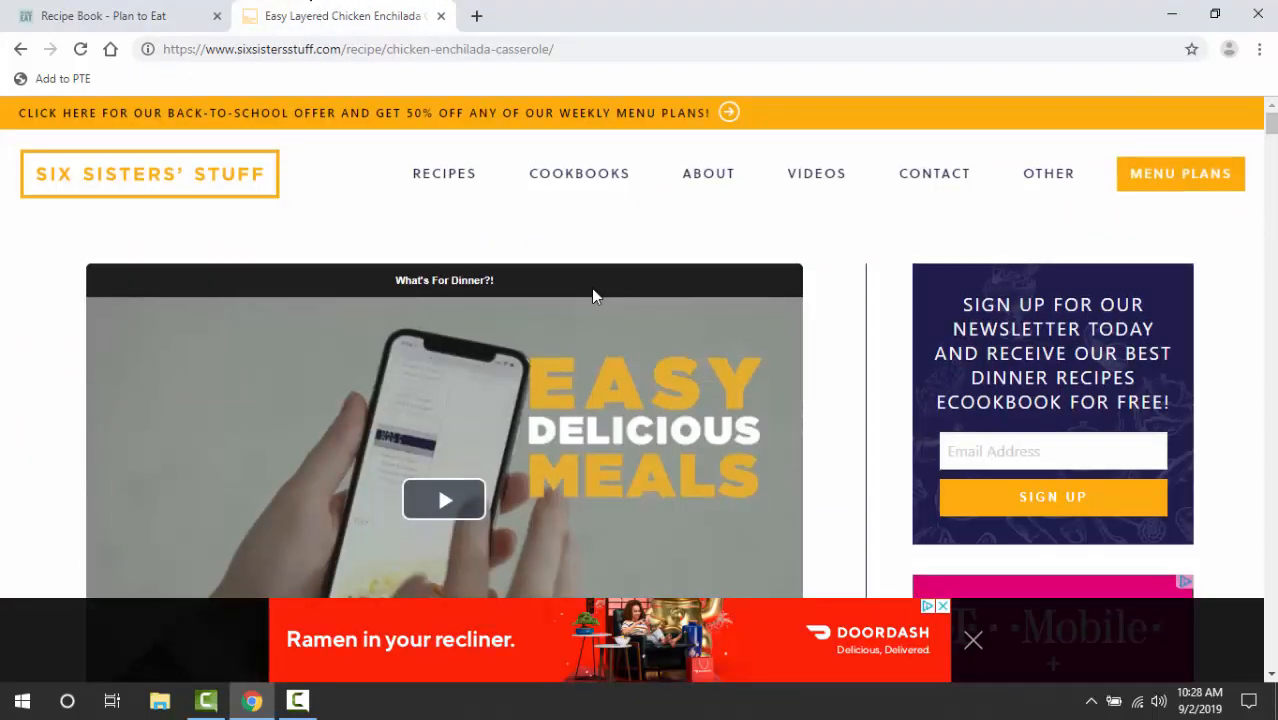
{"action": "scroll", "coordinate": [591, 289], "scroll_direction": "down", "scroll_amount": 5}
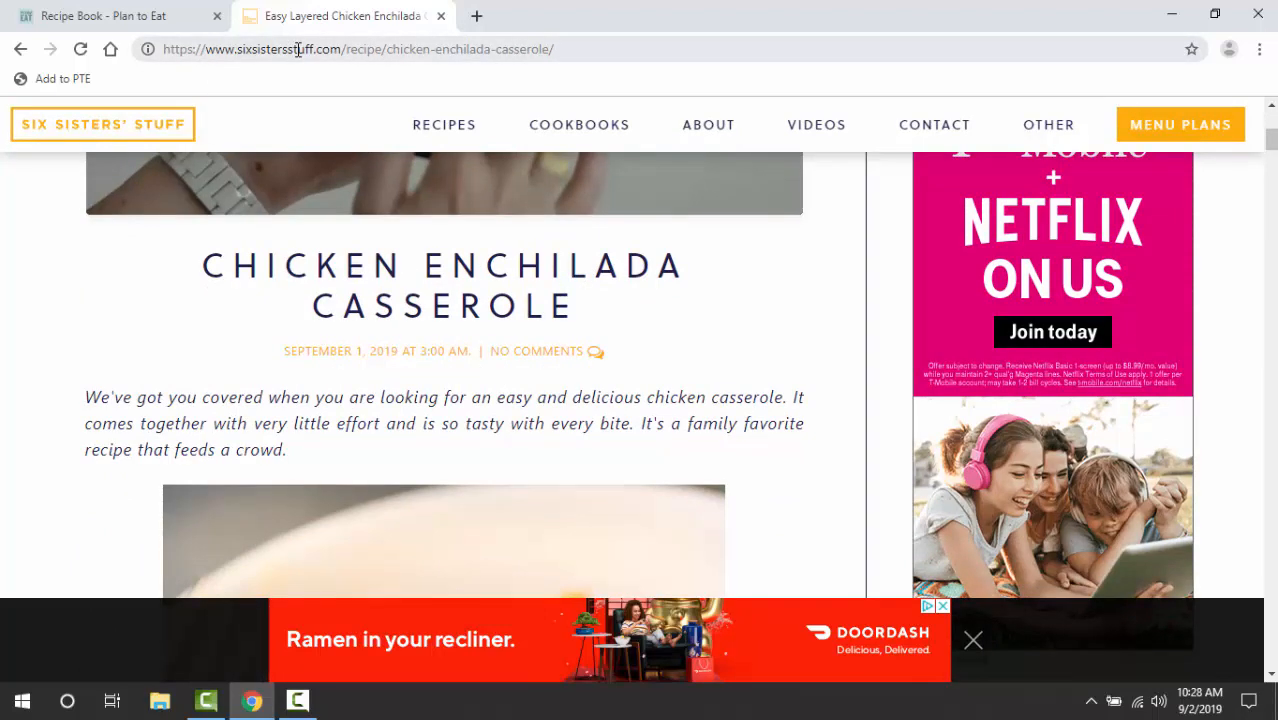
{"action": "scroll", "coordinate": [391, 316], "scroll_direction": "down", "scroll_amount": 2}
{"action": "scroll", "coordinate": [391, 316], "scroll_direction": "down", "scroll_amount": 3}
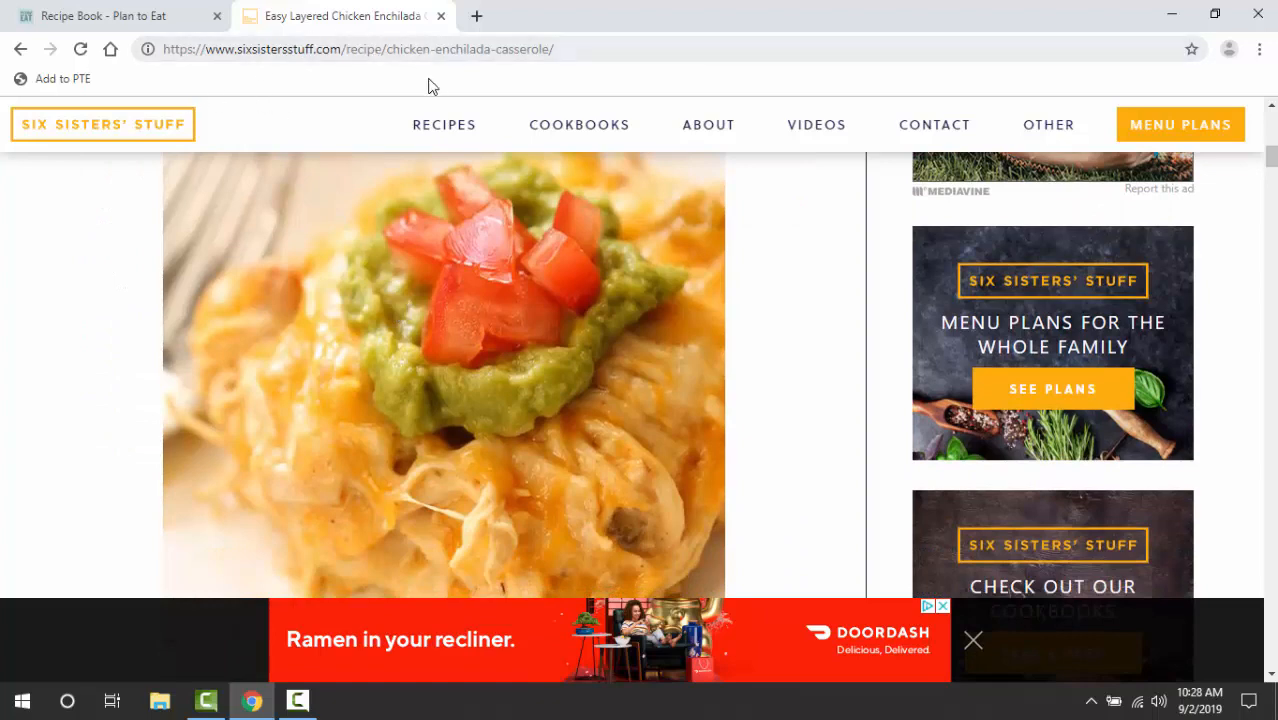
{"action": "scroll", "coordinate": [560, 222], "scroll_direction": "down", "scroll_amount": 3}
{"action": "scroll", "coordinate": [564, 219], "scroll_direction": "down", "scroll_amount": 3}
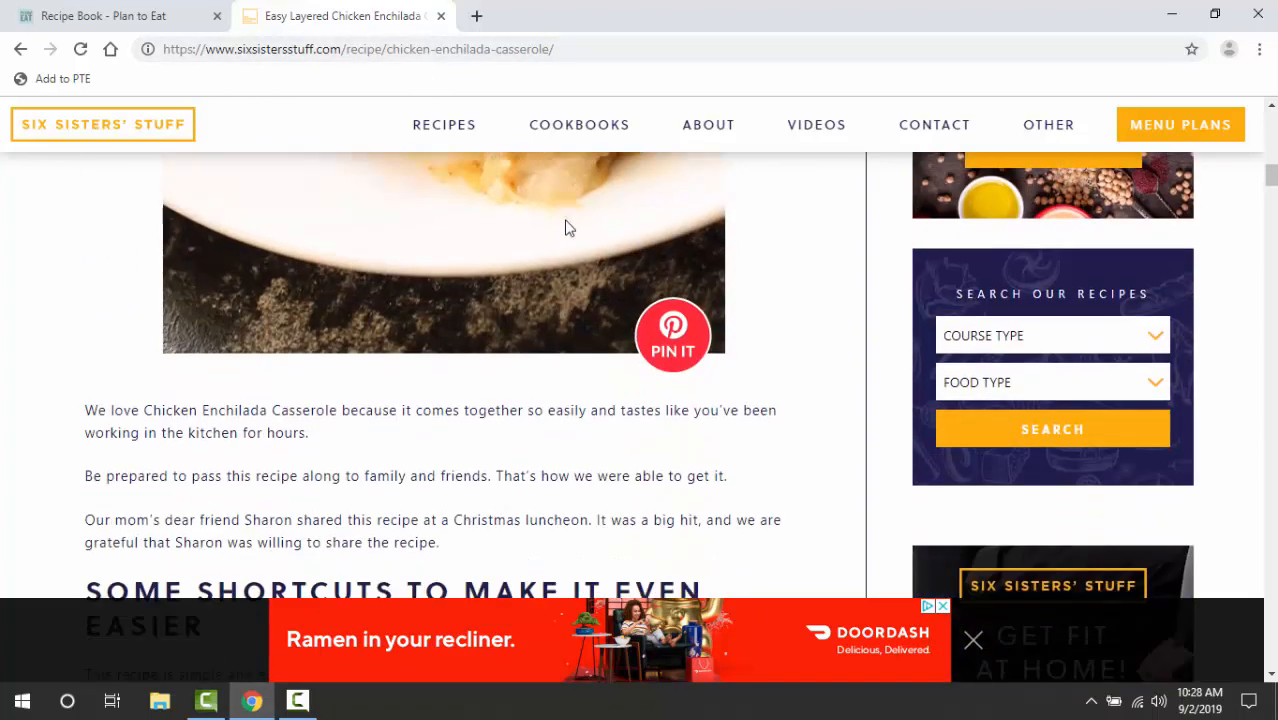
{"action": "left_click", "coordinate": [973, 641]}
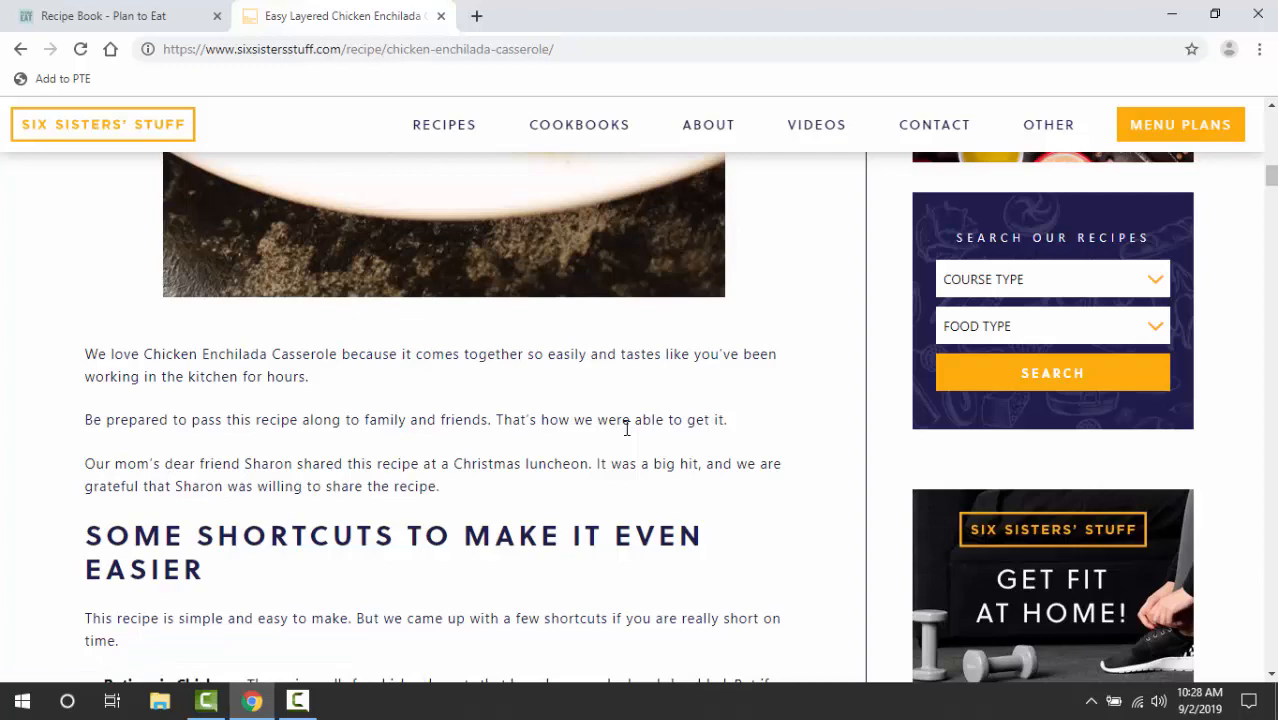
Look through the casserole's ingredient list and illustrated cooking instructions
{"action": "scroll", "coordinate": [627, 428], "scroll_direction": "down", "scroll_amount": 2}
{"action": "scroll", "coordinate": [627, 430], "scroll_direction": "down", "scroll_amount": 5}
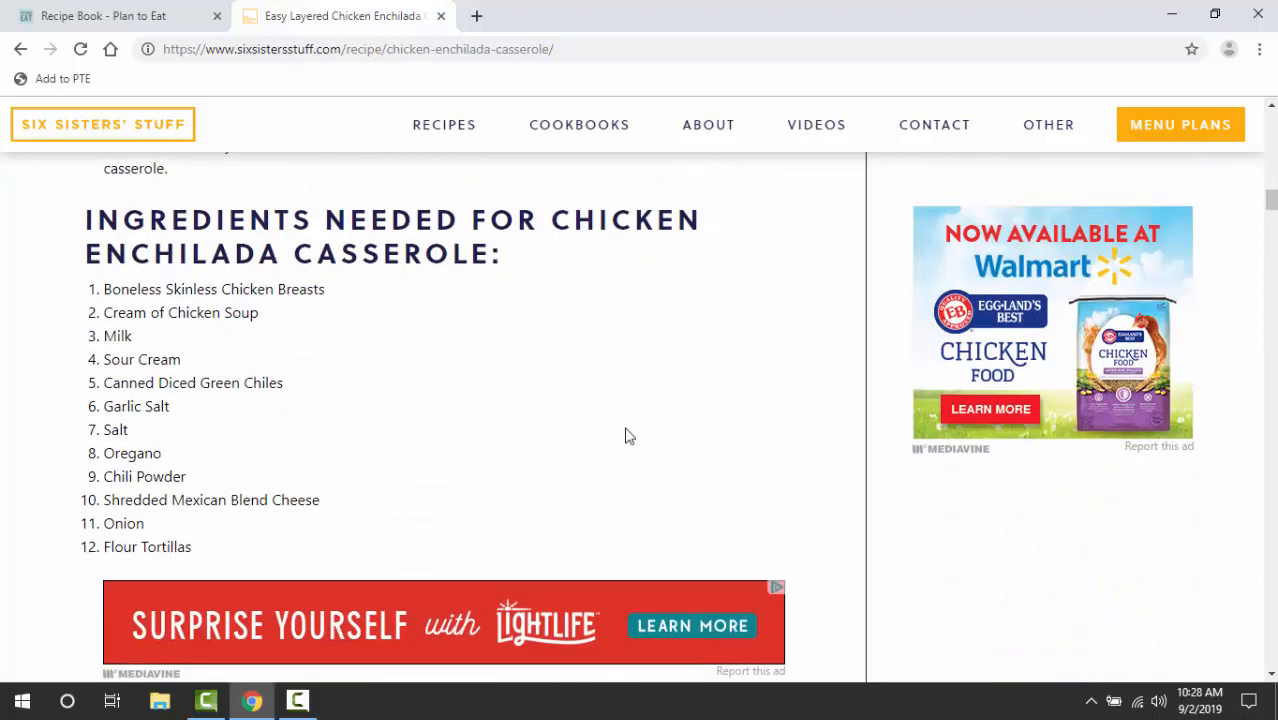
{"action": "scroll", "coordinate": [627, 436], "scroll_direction": "down", "scroll_amount": 2}
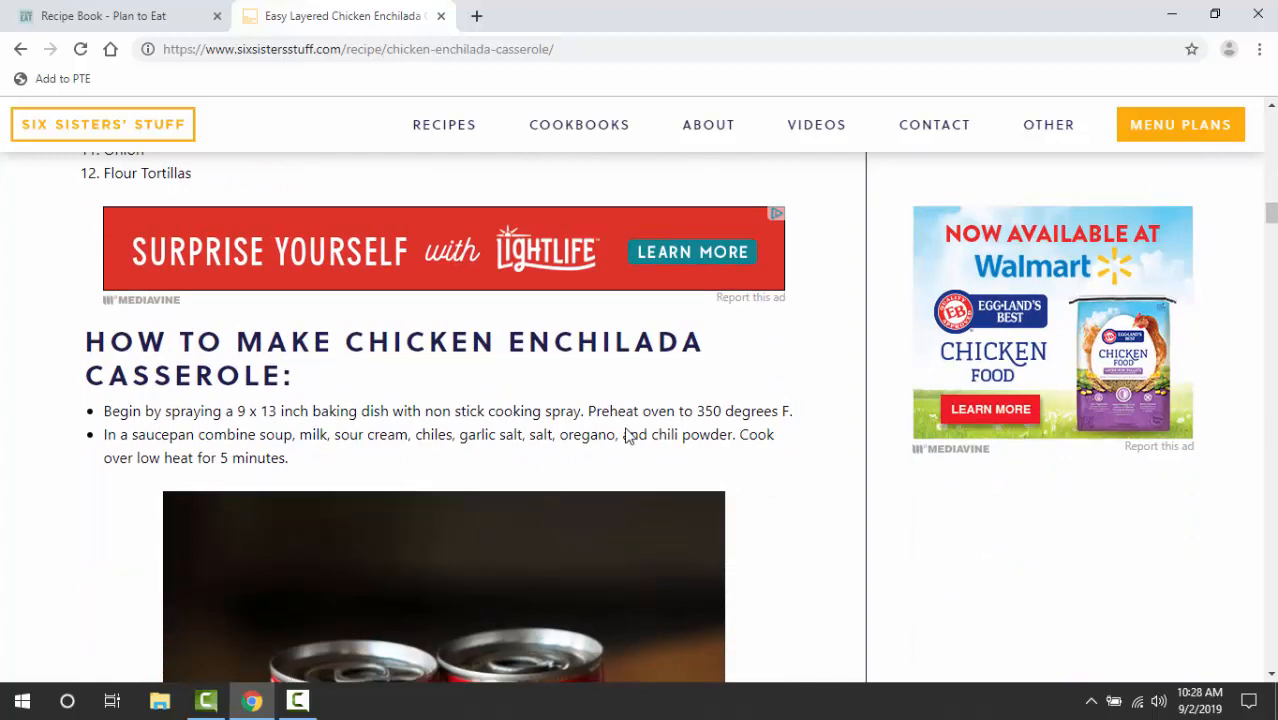
{"action": "scroll", "coordinate": [627, 436], "scroll_direction": "down", "scroll_amount": 5}
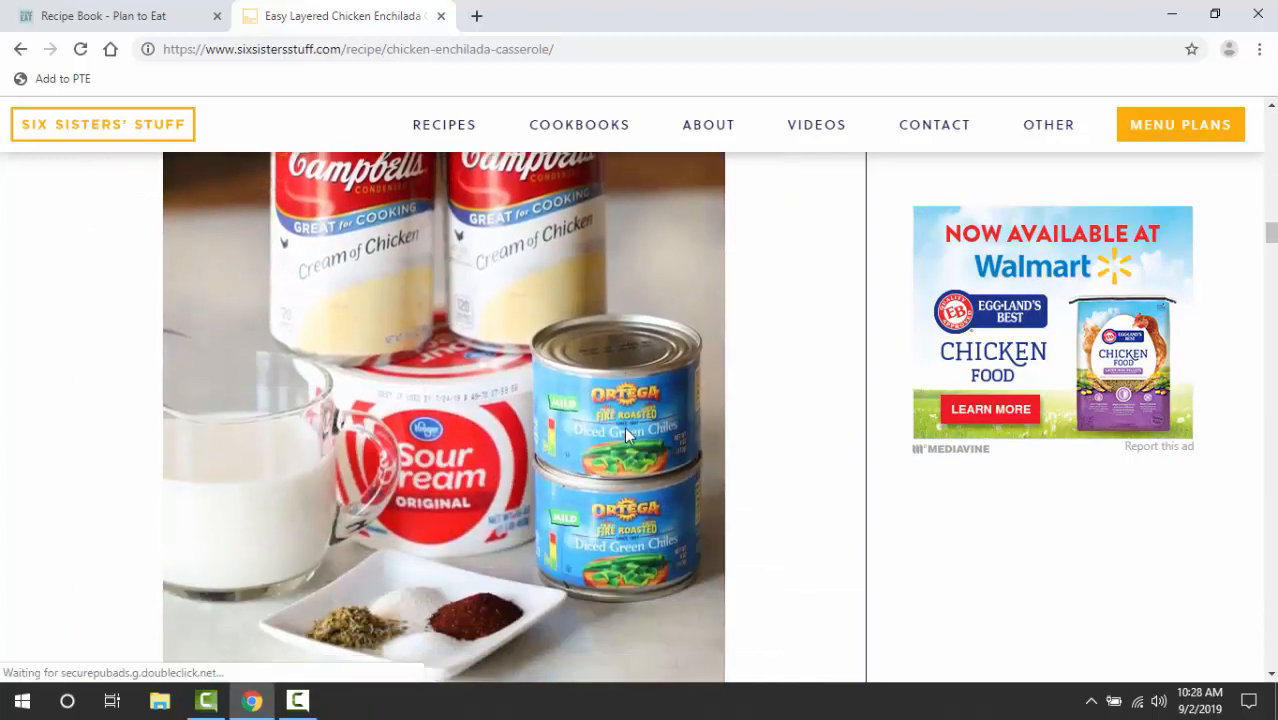
{"action": "scroll", "coordinate": [626, 435], "scroll_direction": "down", "scroll_amount": 3}
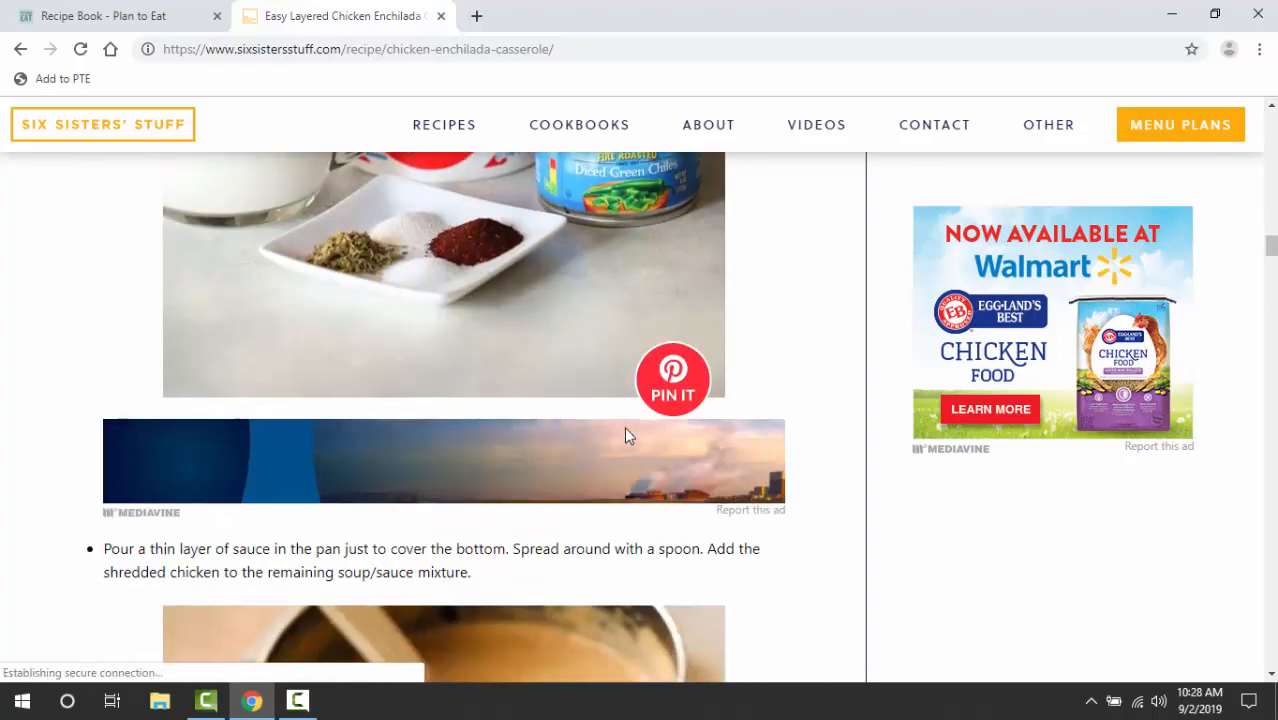
{"action": "scroll", "coordinate": [626, 435], "scroll_direction": "down", "scroll_amount": 3}
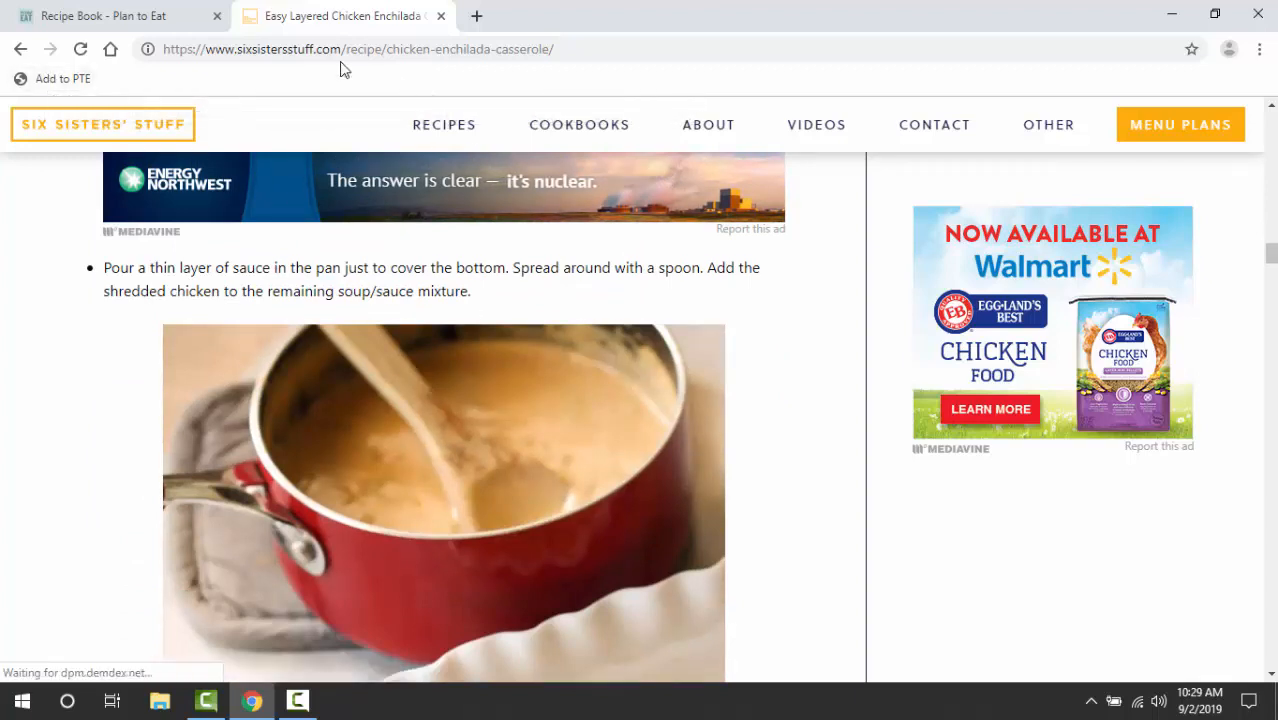
Clip the Chicken Enchilada Casserole recipe into Plan to Eat and review the draft's ingredients and directions
{"action": "left_click", "coordinate": [42, 80]}
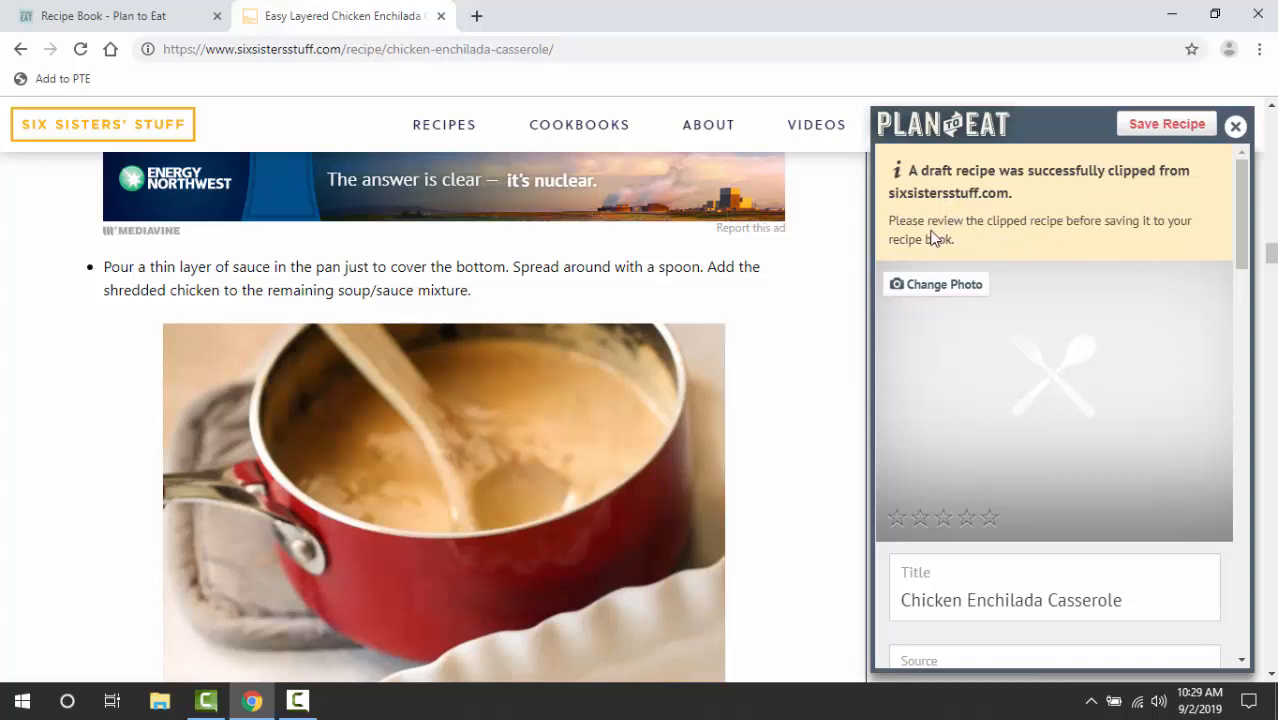
{"action": "left_click_drag", "start_coordinate": [1245, 224], "coordinate": [1230, 402]}
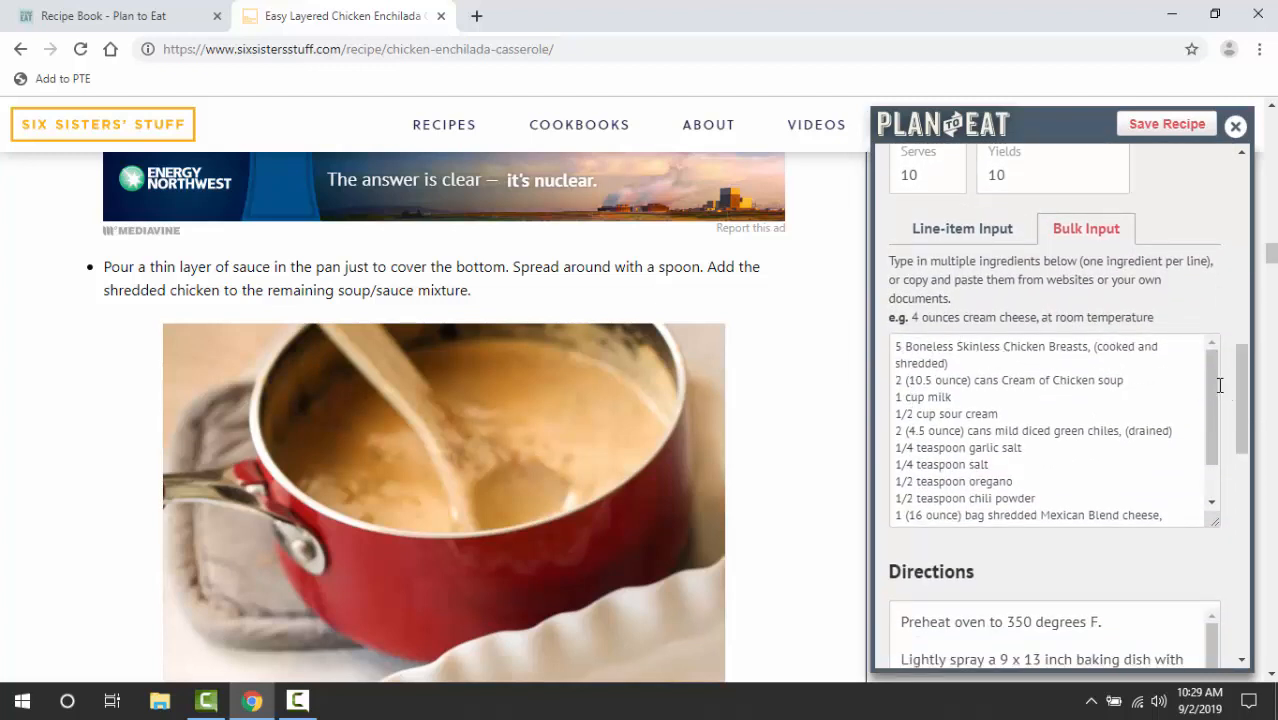
{"action": "left_click_drag", "start_coordinate": [1212, 388], "coordinate": [1217, 440]}
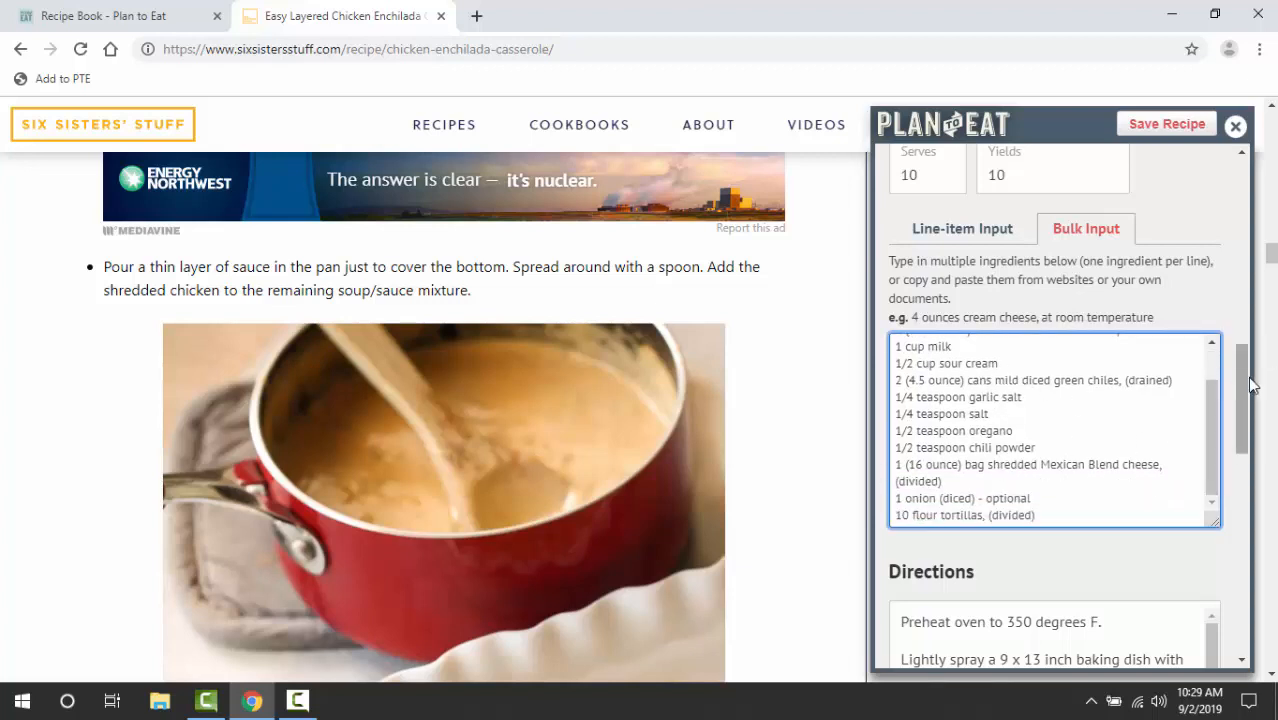
{"action": "left_click_drag", "start_coordinate": [1247, 392], "coordinate": [1272, 522]}
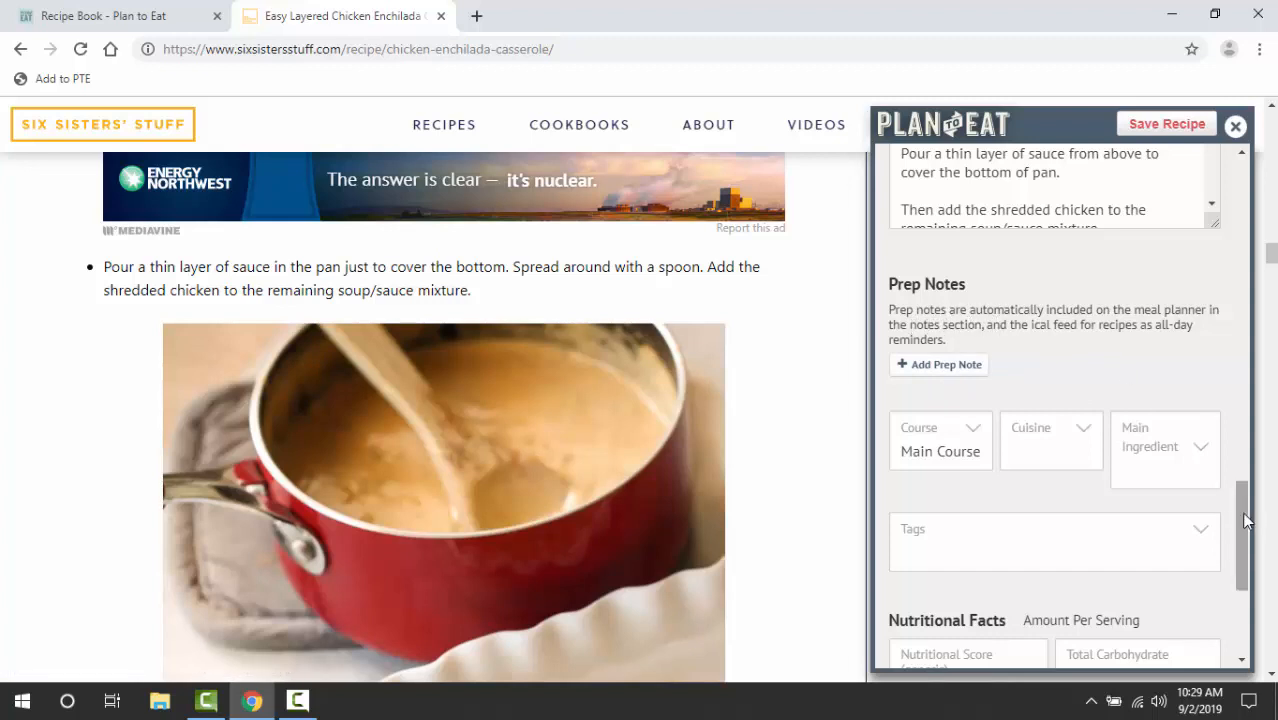
Set the clipped recipe's cuisine to Mexican and its main ingredient to Chicken
{"action": "left_click_drag", "start_coordinate": [1243, 513], "coordinate": [1243, 539]}
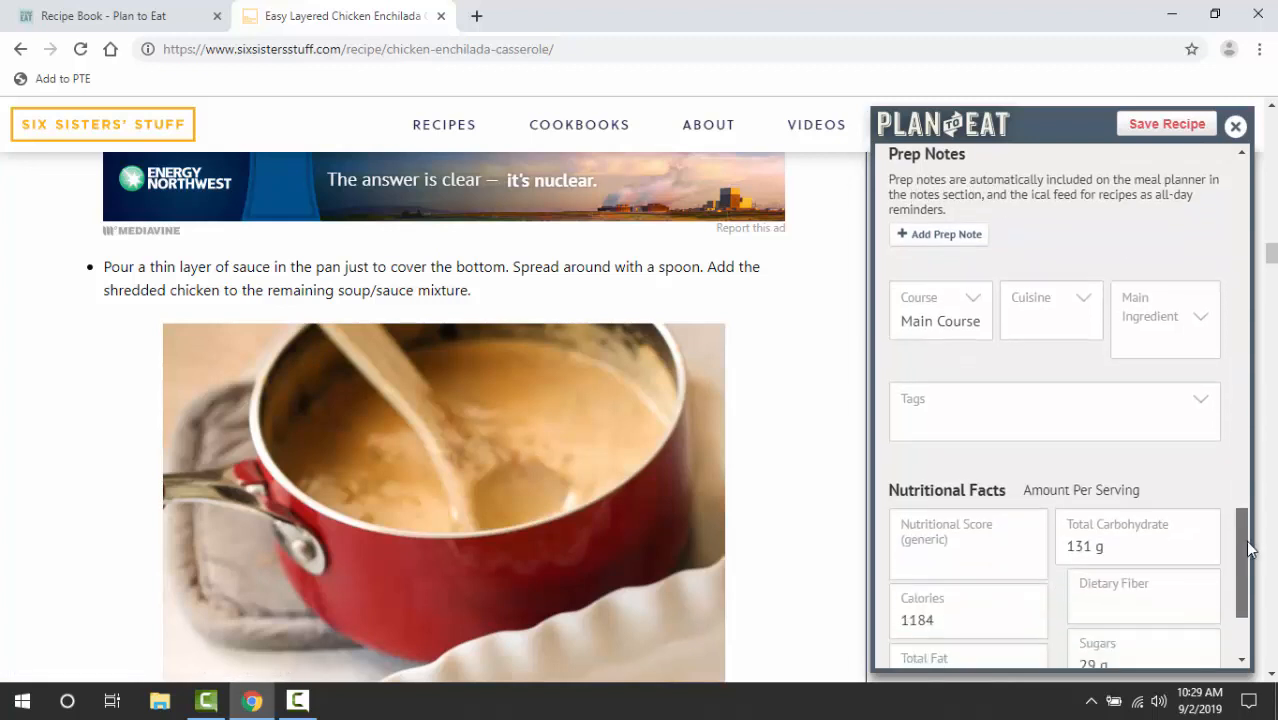
{"action": "left_click", "coordinate": [1063, 321]}
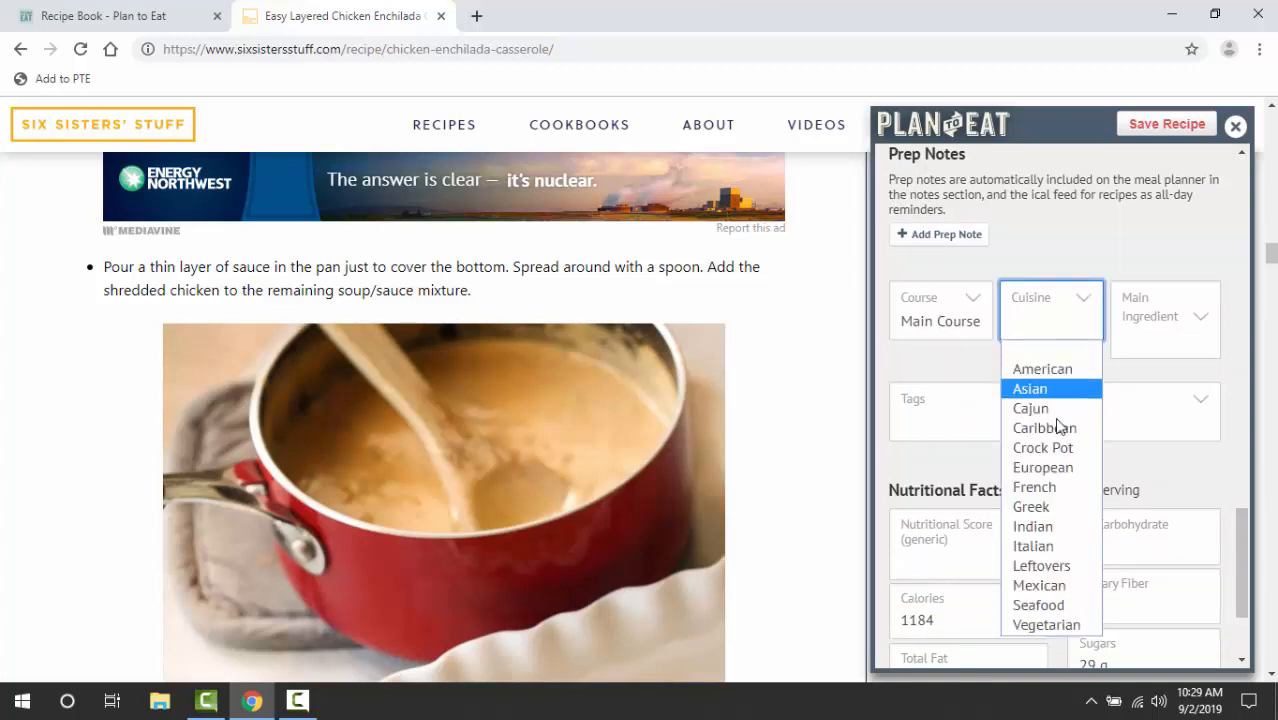
{"action": "left_click", "coordinate": [1040, 585]}
{"action": "left_click", "coordinate": [1168, 343]}
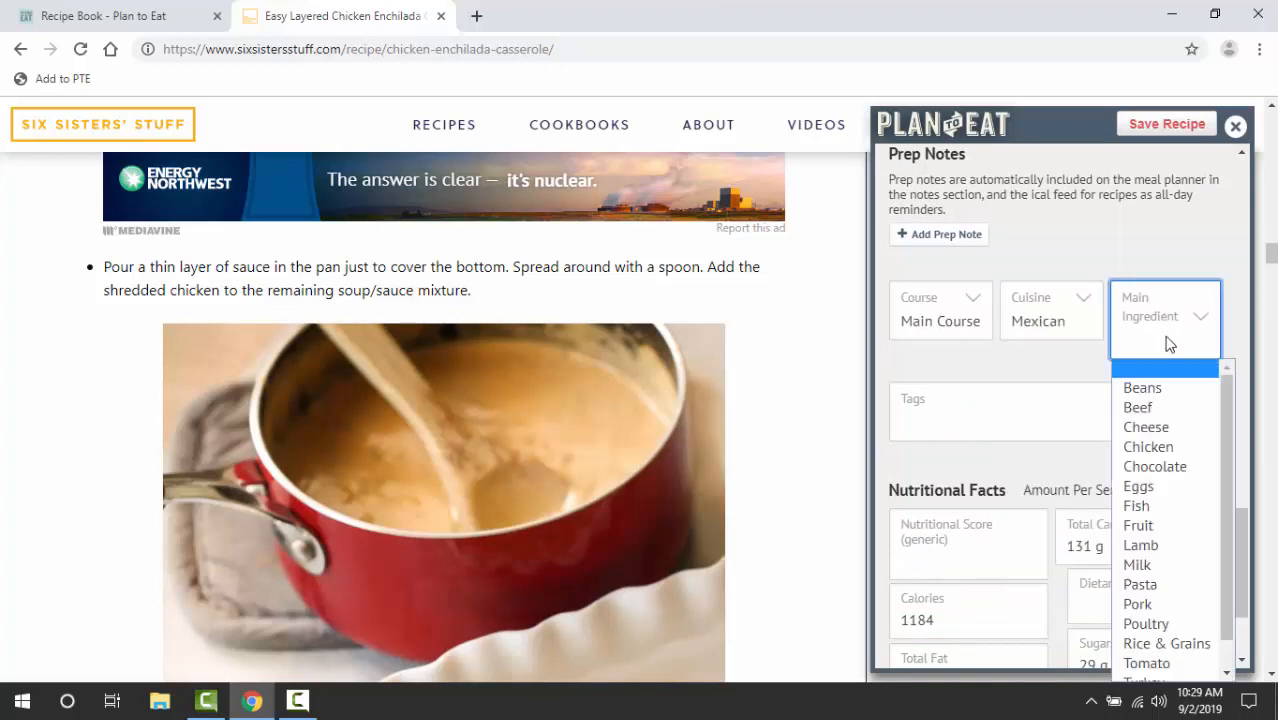
{"action": "left_click", "coordinate": [1170, 447]}
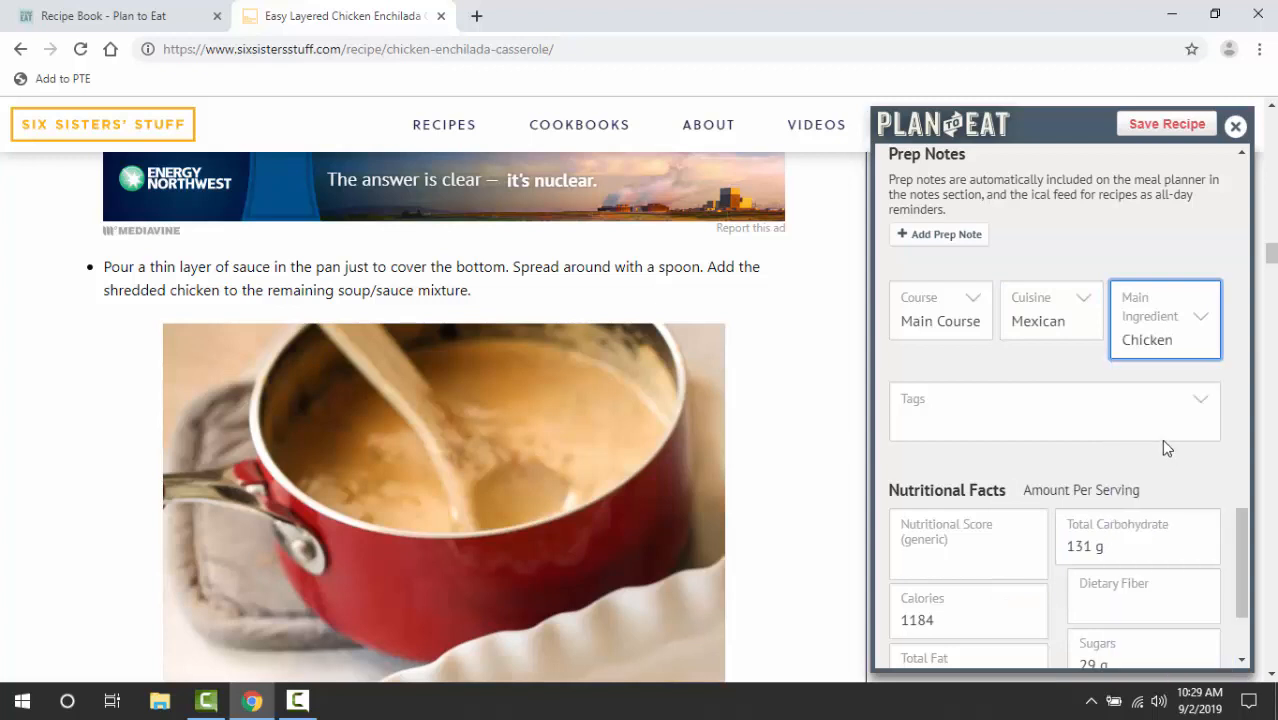
Look through the available tags and the nutritional facts of the clipped recipe, leaving the tags empty
{"action": "left_click", "coordinate": [965, 410]}
{"action": "scroll", "coordinate": [967, 291], "scroll_direction": "down", "scroll_amount": 1}
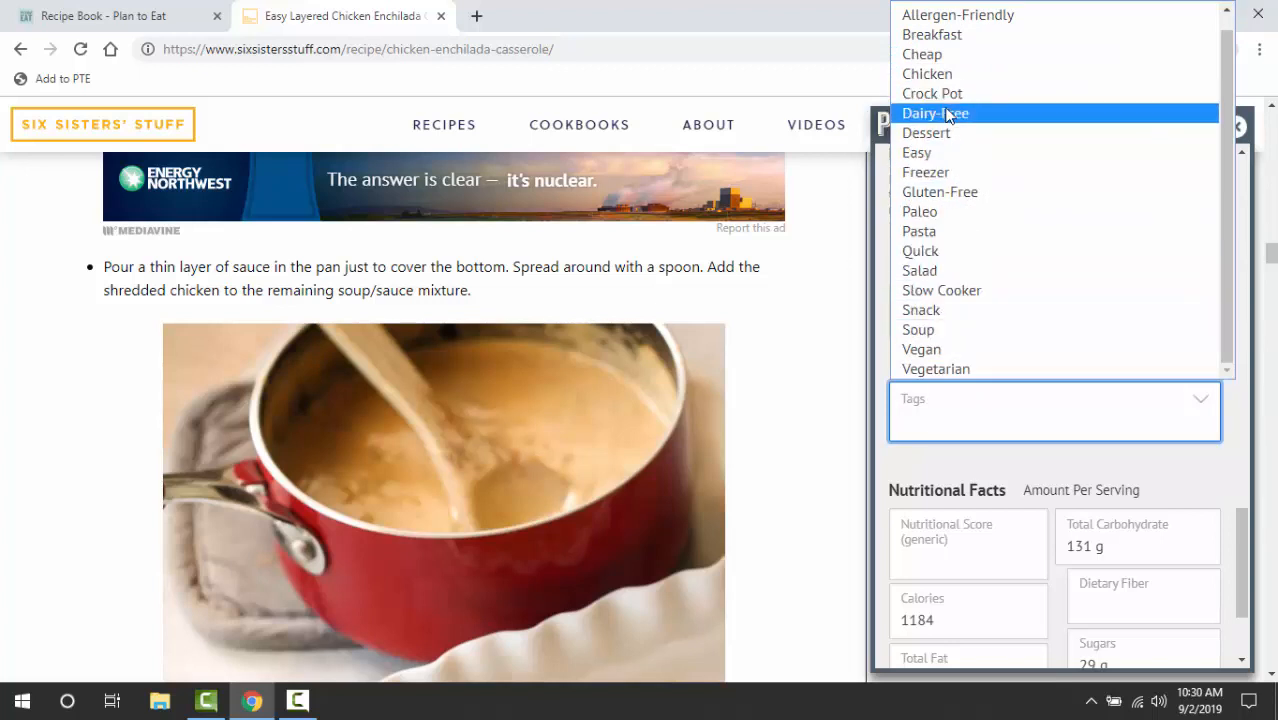
{"action": "scroll", "coordinate": [947, 89], "scroll_direction": "up", "scroll_amount": 1}
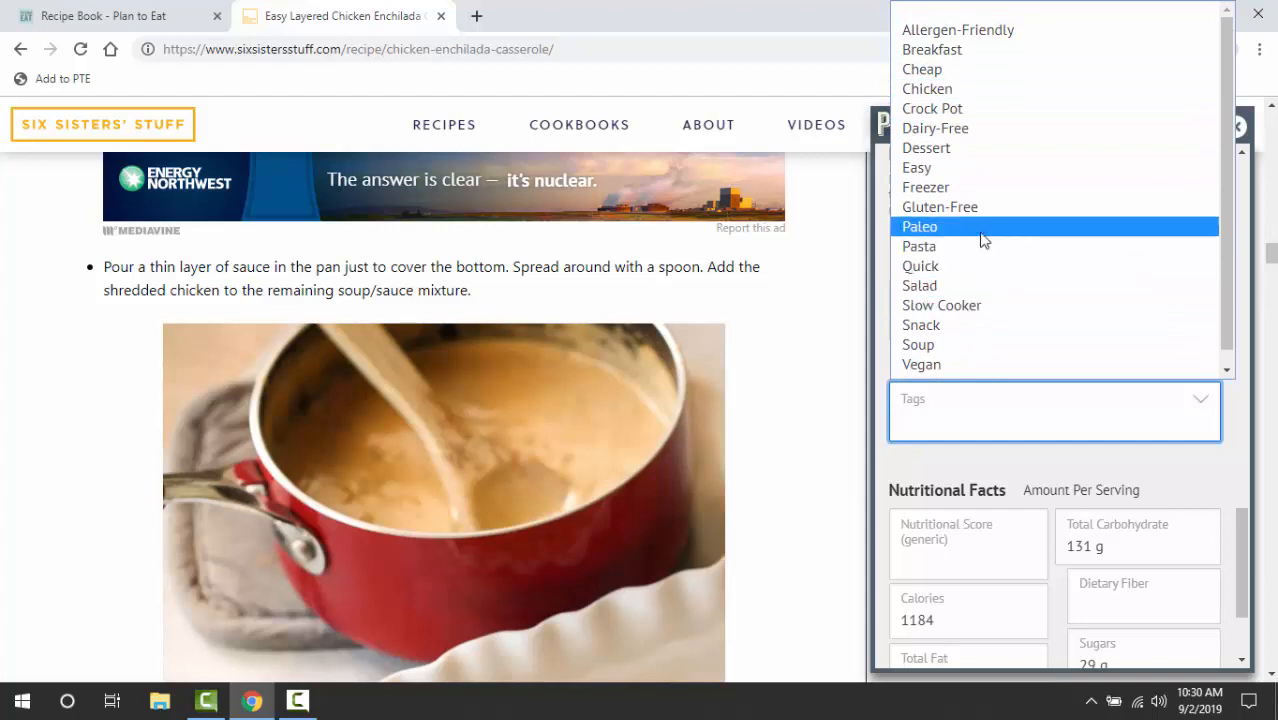
{"action": "scroll", "coordinate": [1070, 275], "scroll_direction": "down", "scroll_amount": 1}
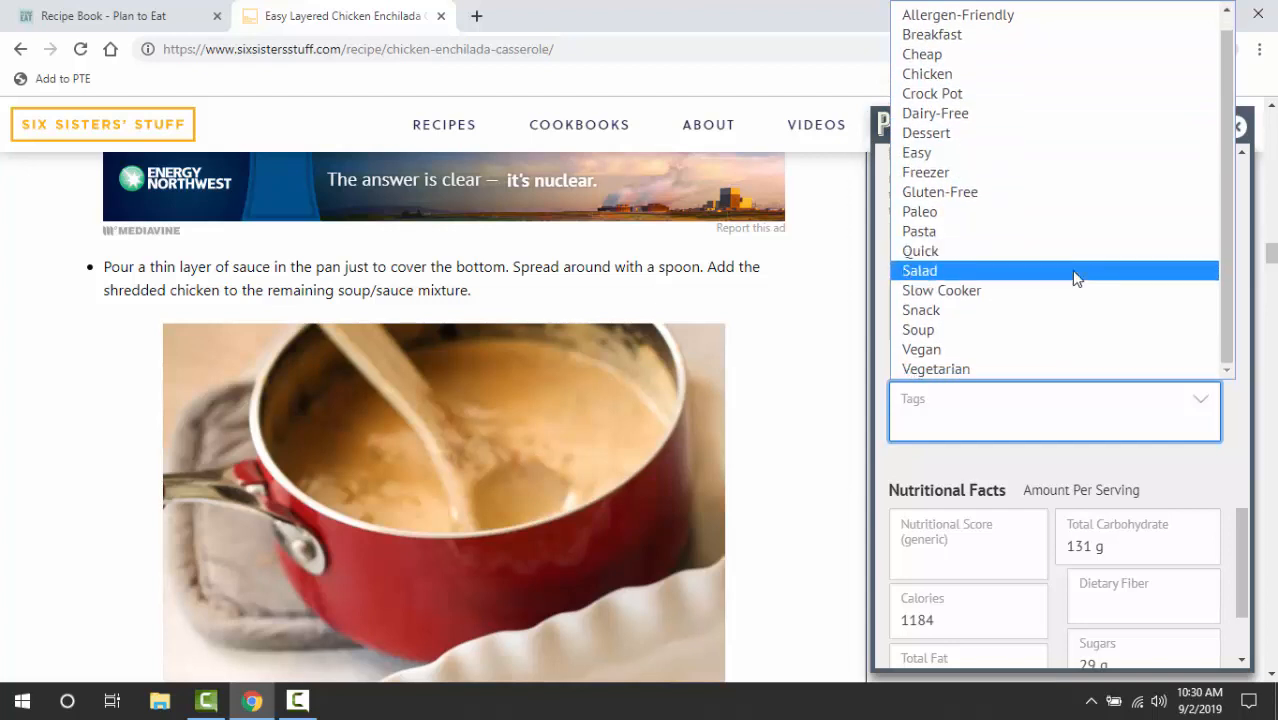
{"action": "left_click", "coordinate": [1085, 470]}
{"action": "scroll", "coordinate": [1088, 460], "scroll_direction": "down", "scroll_amount": 3}
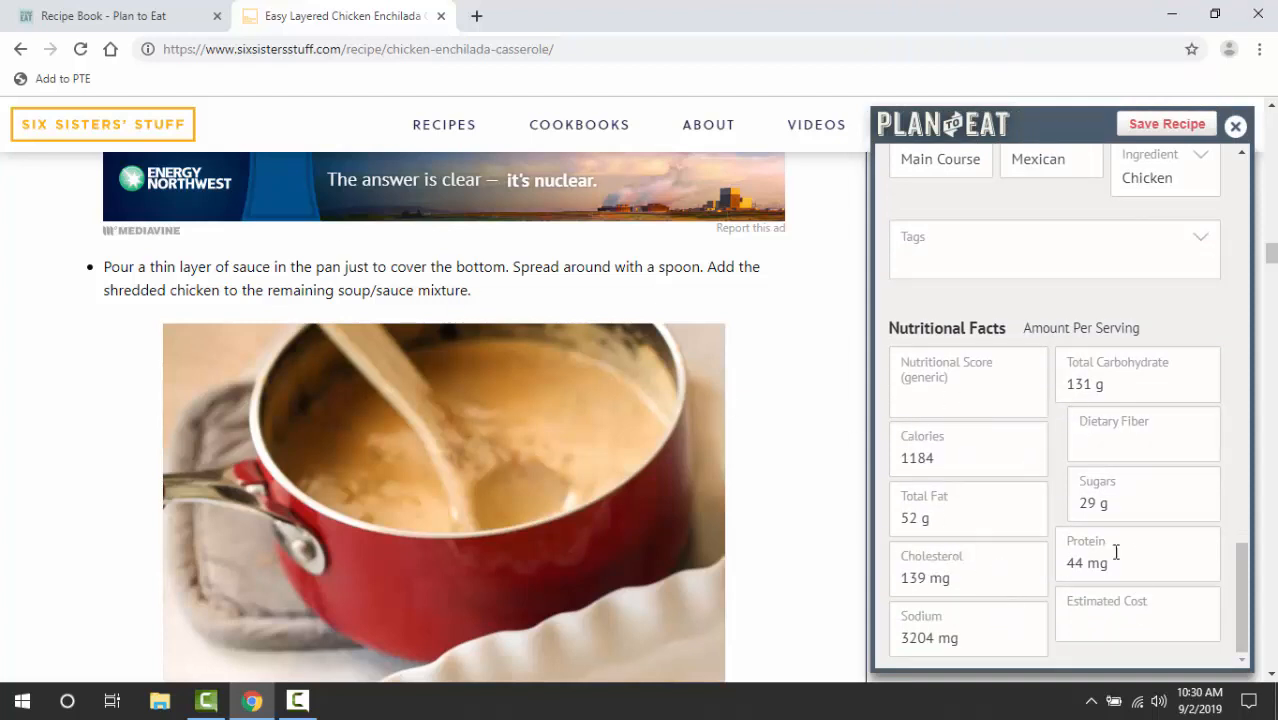
Set the recipe photo to the 600 x 900 plated casserole topped with guacamole and tomatoes, and save the recipe
{"action": "scroll", "coordinate": [1150, 243], "scroll_direction": "up", "scroll_amount": 15}
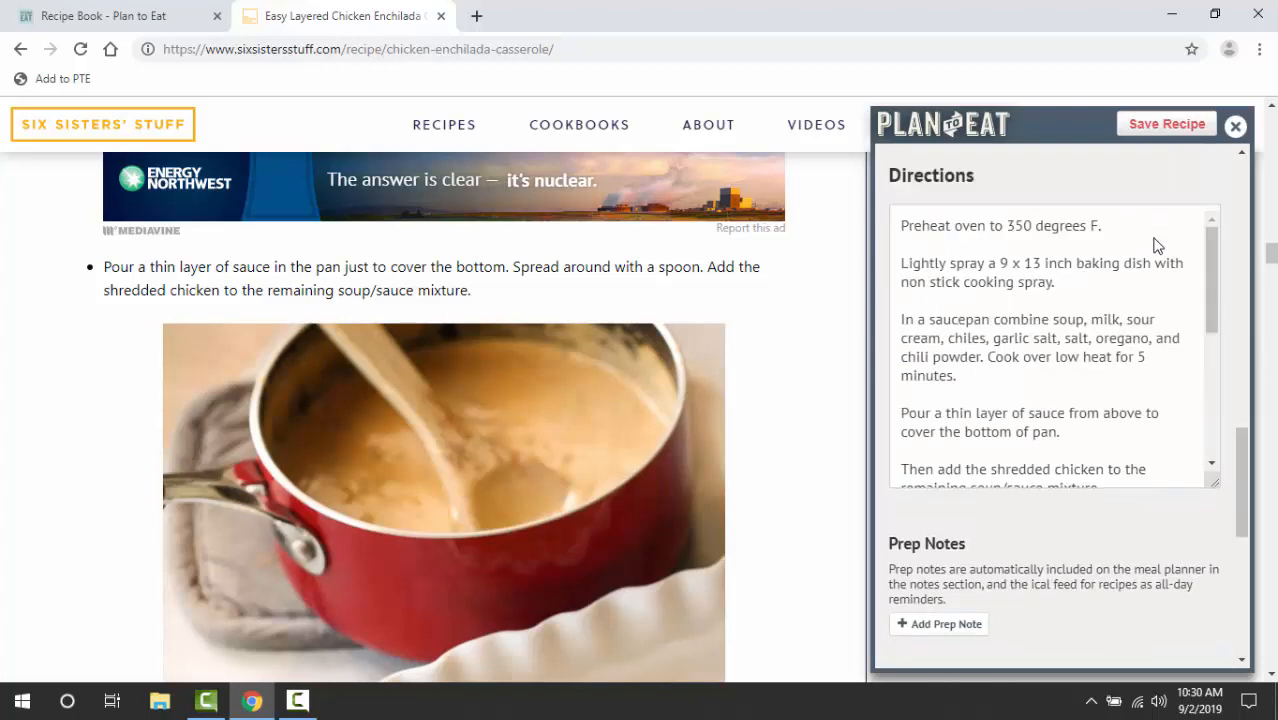
{"action": "scroll", "coordinate": [1030, 390], "scroll_direction": "up", "scroll_amount": 1}
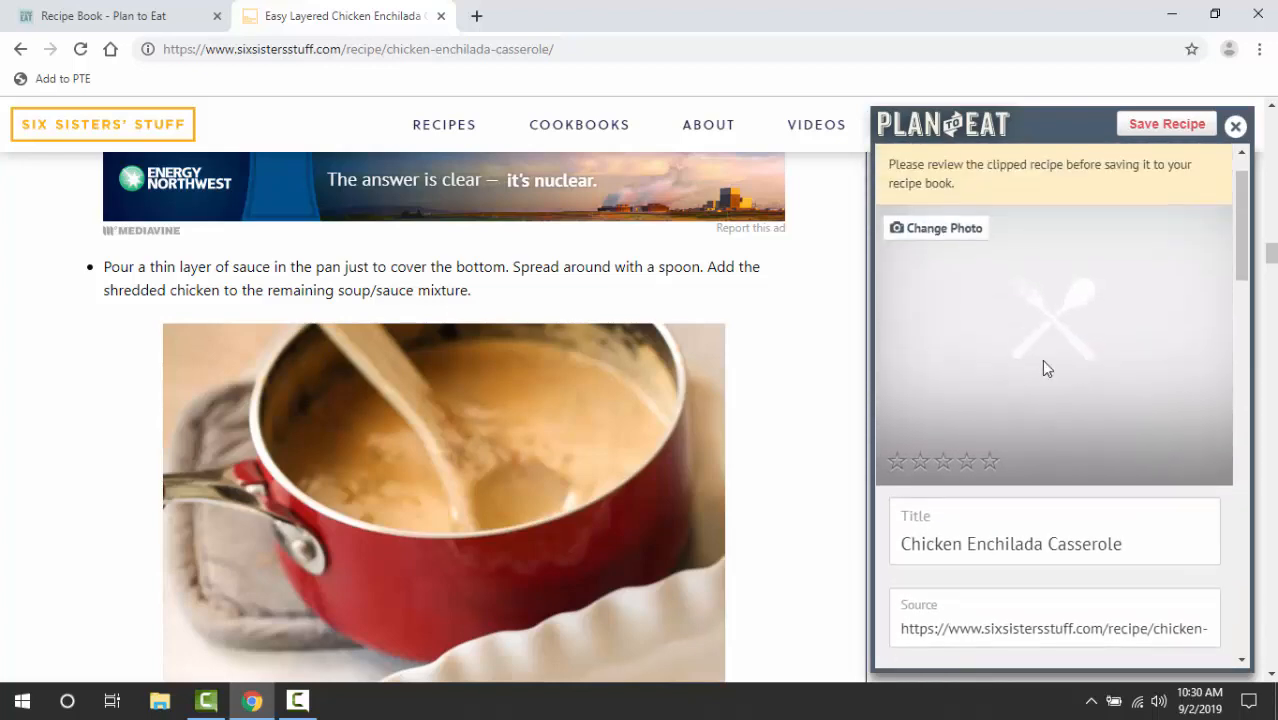
{"action": "left_click", "coordinate": [929, 228]}
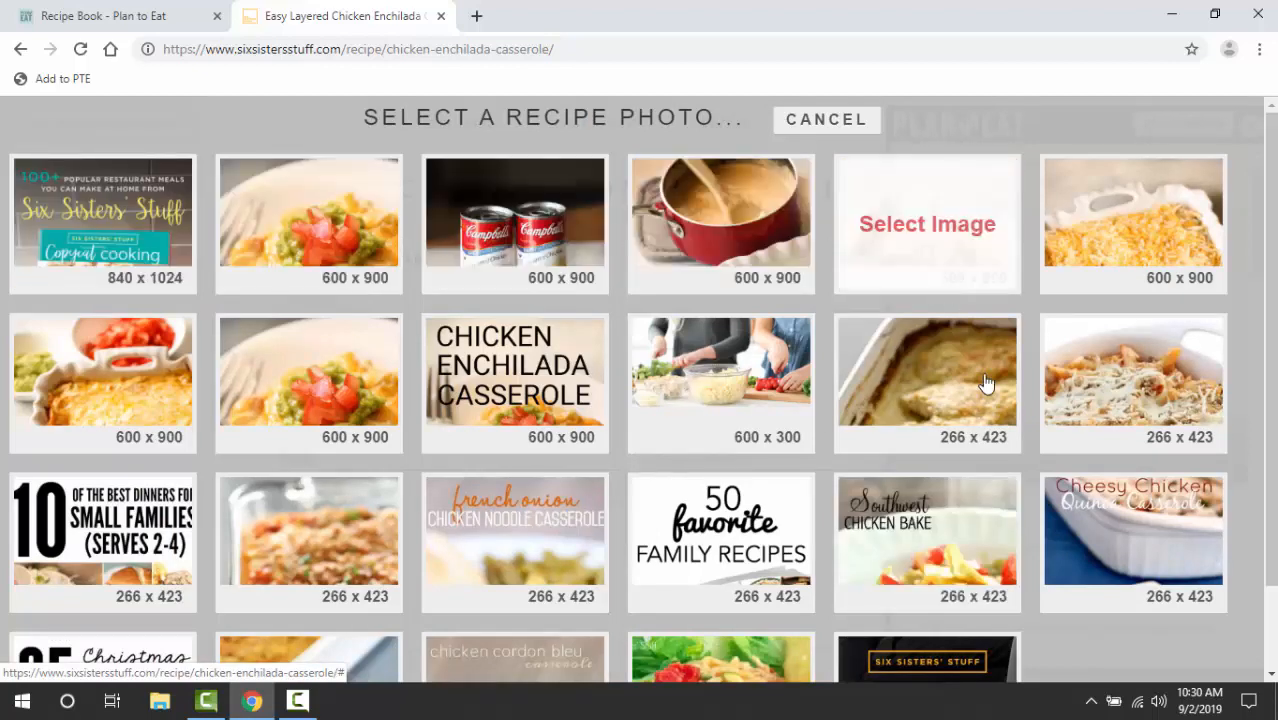
{"action": "left_click", "coordinate": [327, 230]}
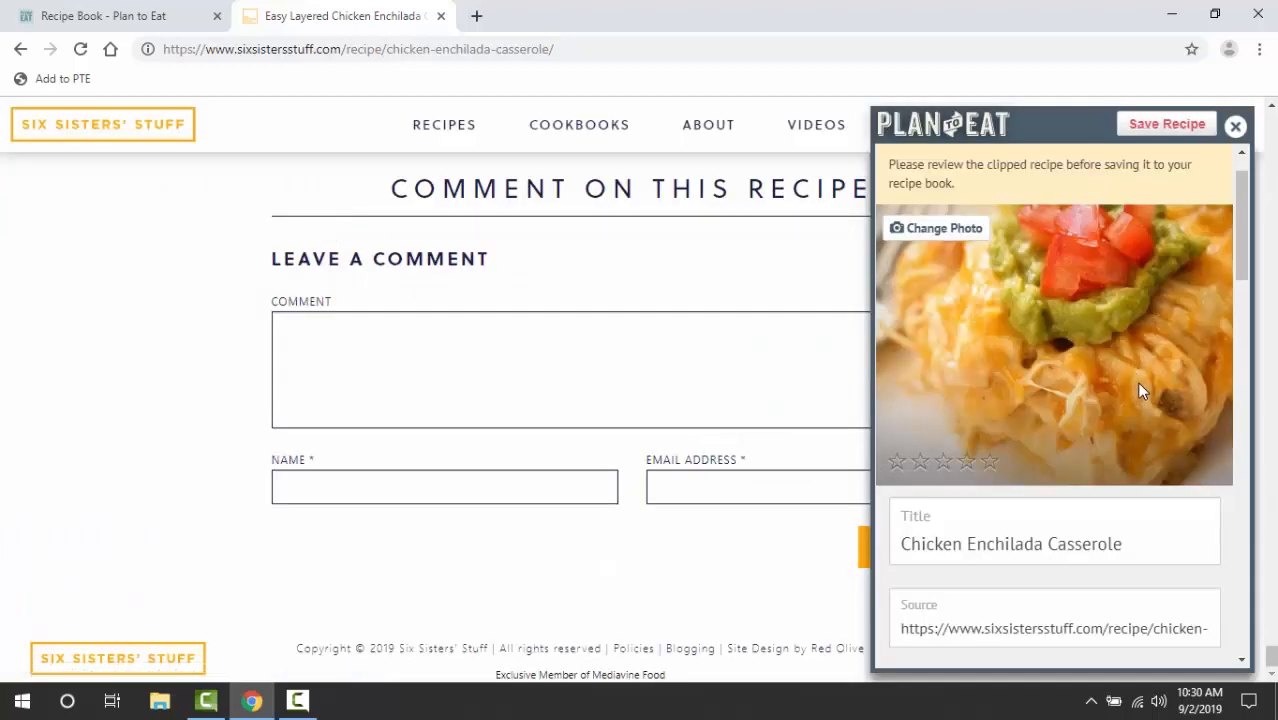
{"action": "left_click", "coordinate": [1156, 123]}
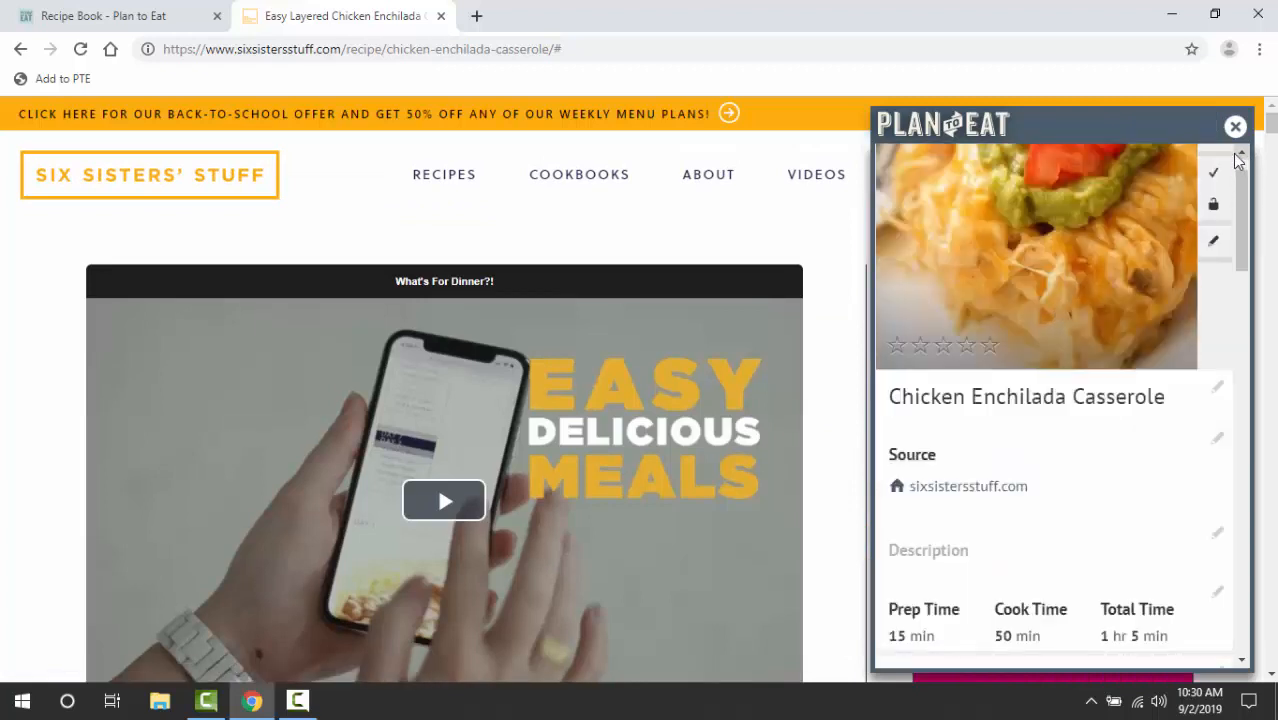
{"action": "left_click", "coordinate": [1236, 127]}
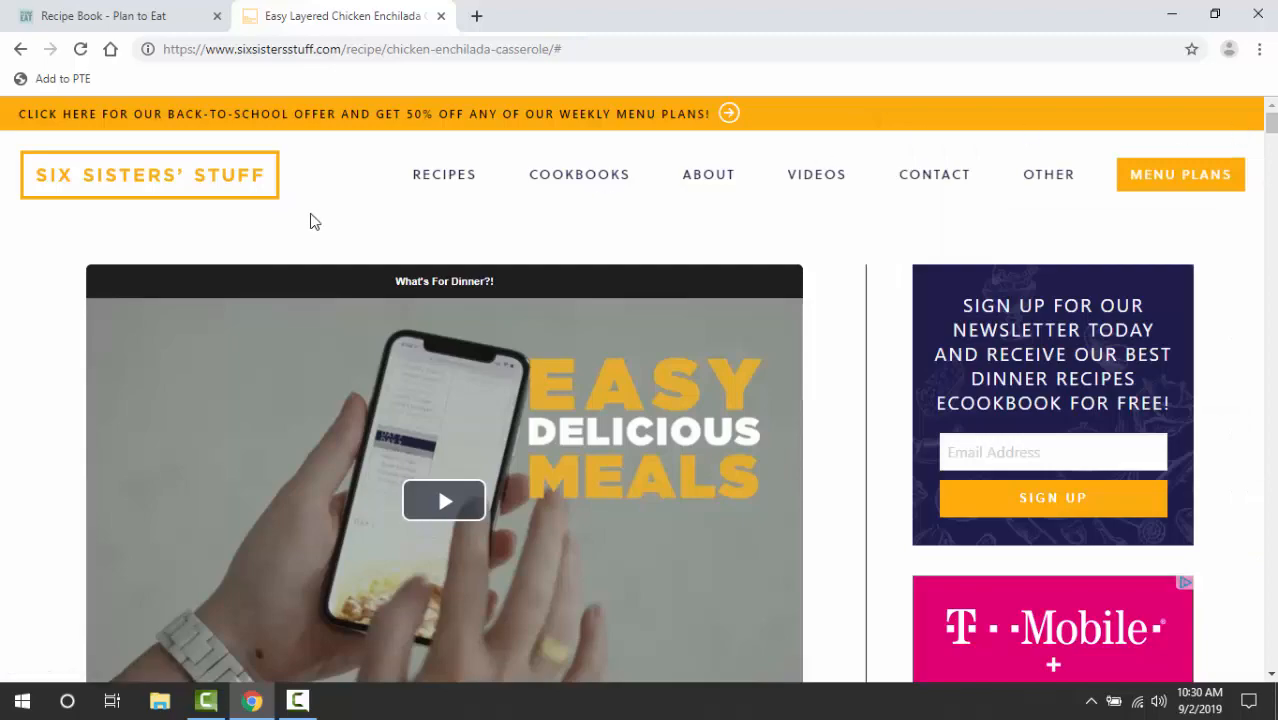
Return to the start of the Plan to Eat recipe book and check it for the newly saved casserole
{"action": "left_click", "coordinate": [127, 12]}
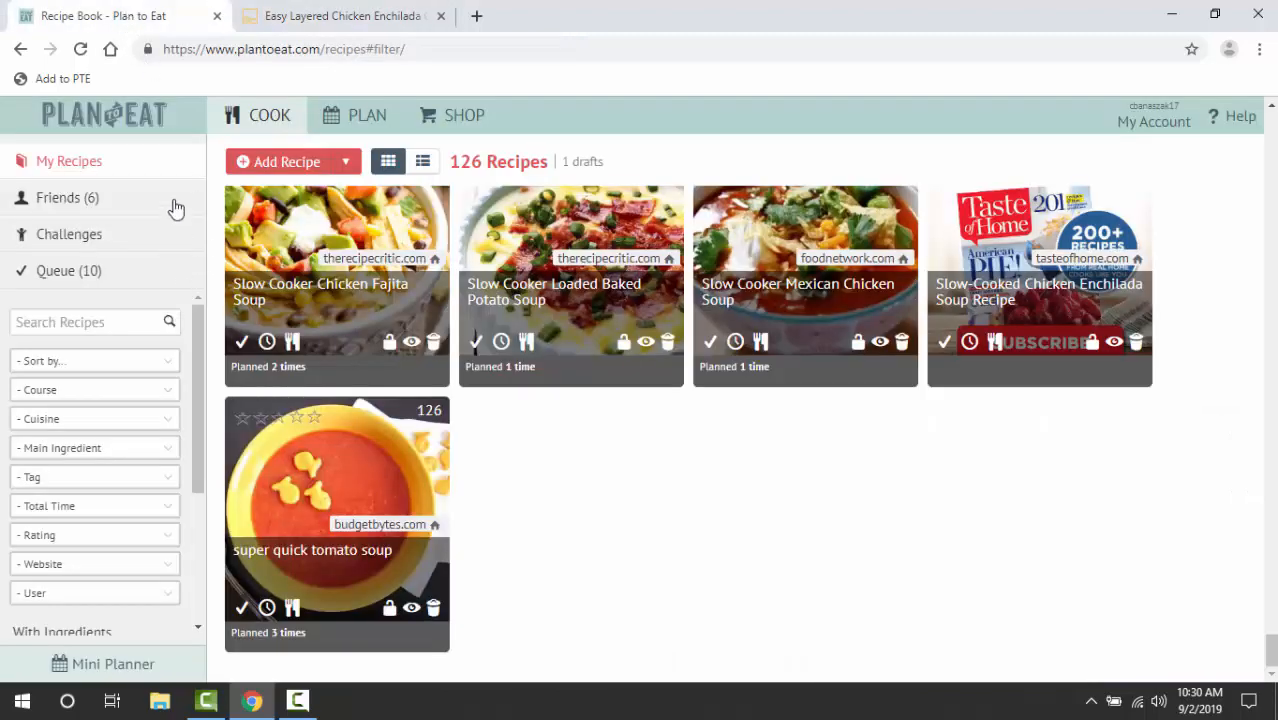
{"action": "scroll", "coordinate": [288, 362], "scroll_direction": "up", "scroll_amount": 15}
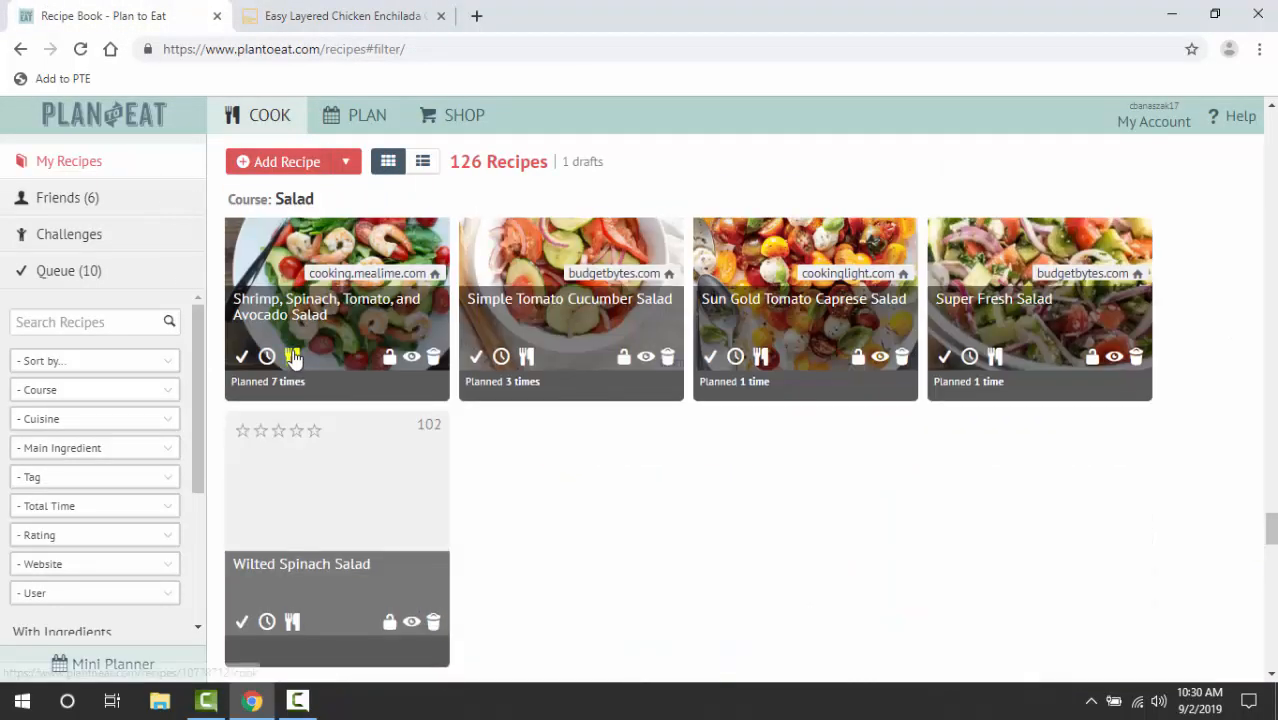
{"action": "scroll", "coordinate": [293, 357], "scroll_direction": "up", "scroll_amount": 20}
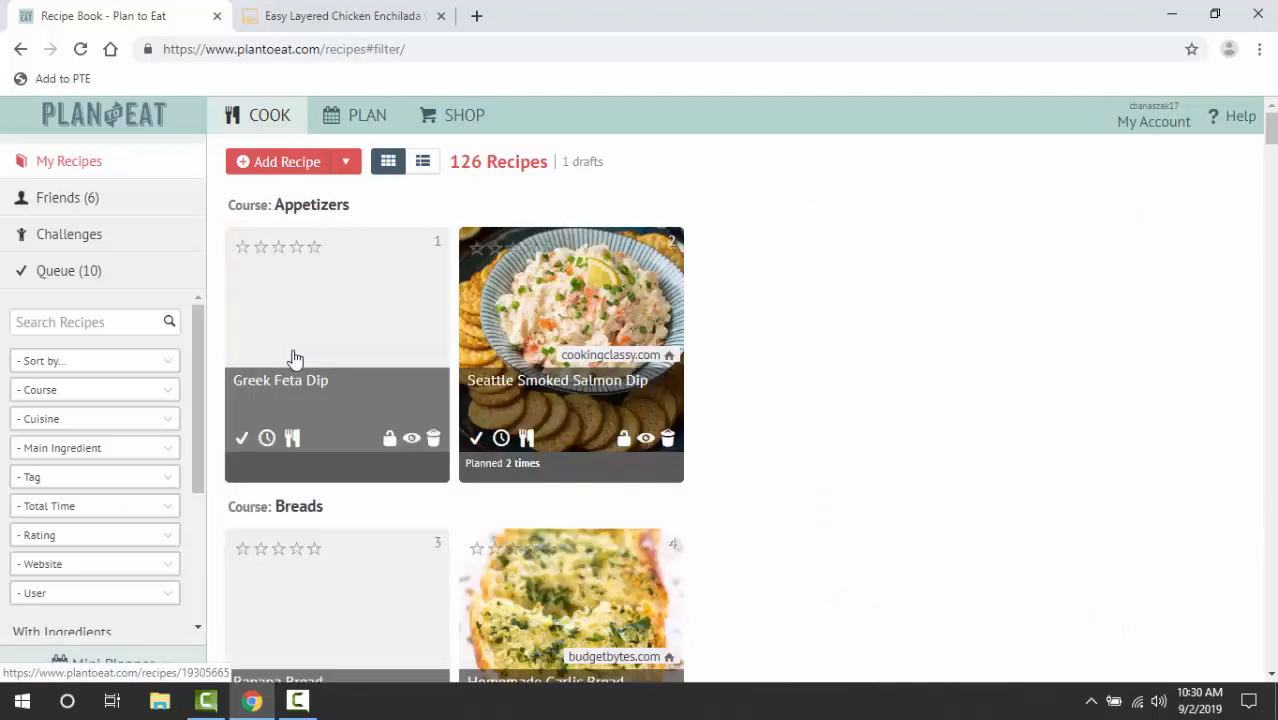
{"action": "left_click", "coordinate": [294, 358]}
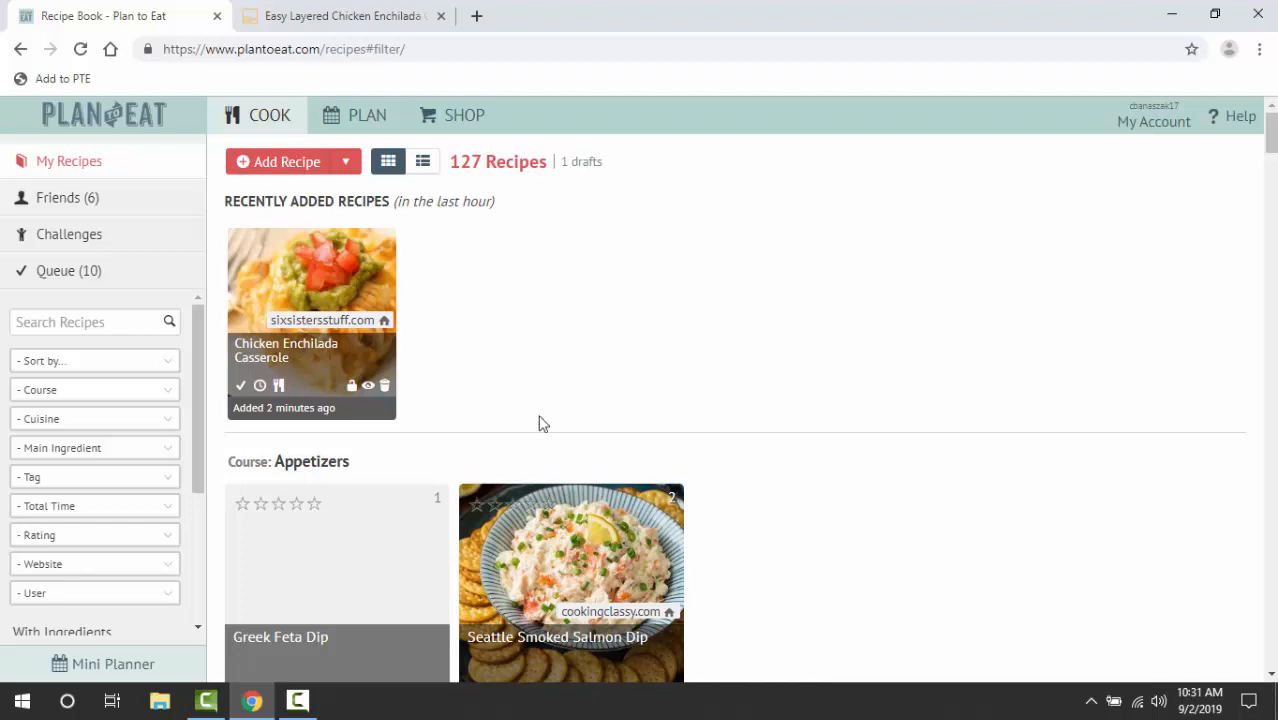
Open the meal planner and plan the Chicken Enchilada Casserole for supper on Saturday, September 14
{"action": "left_click", "coordinate": [347, 120]}
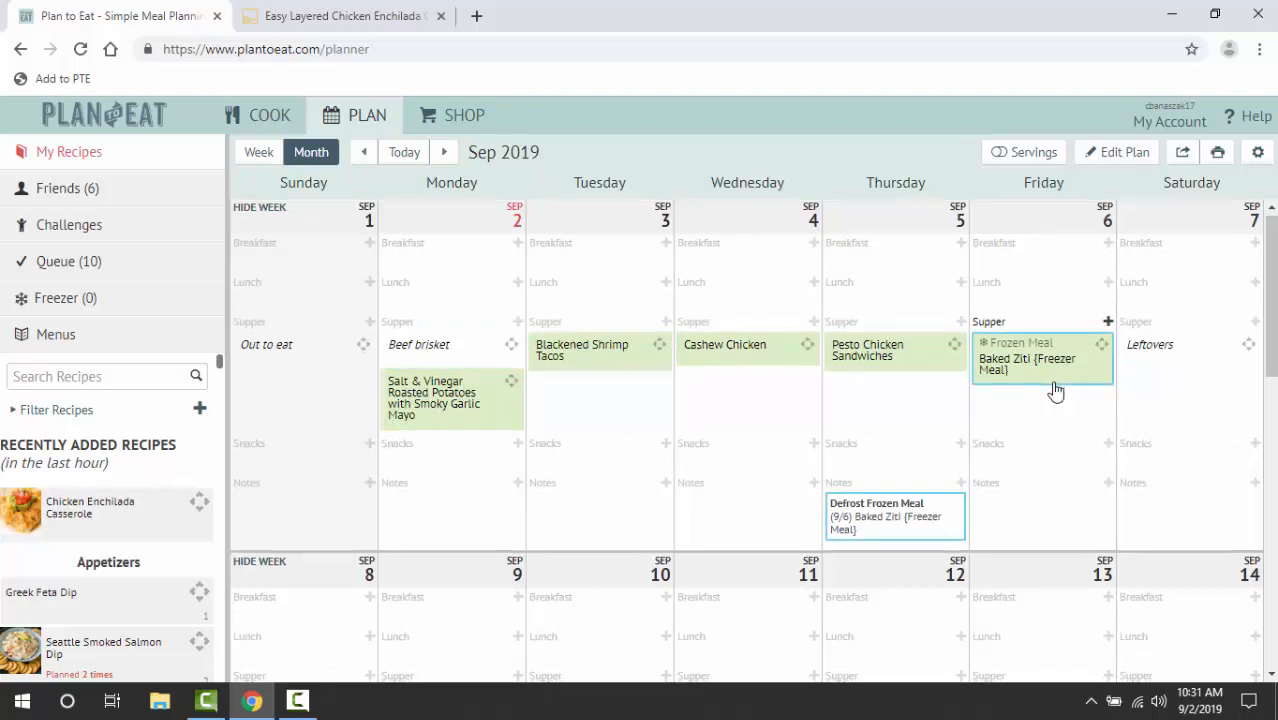
{"action": "scroll", "coordinate": [1055, 390], "scroll_direction": "down", "scroll_amount": 2}
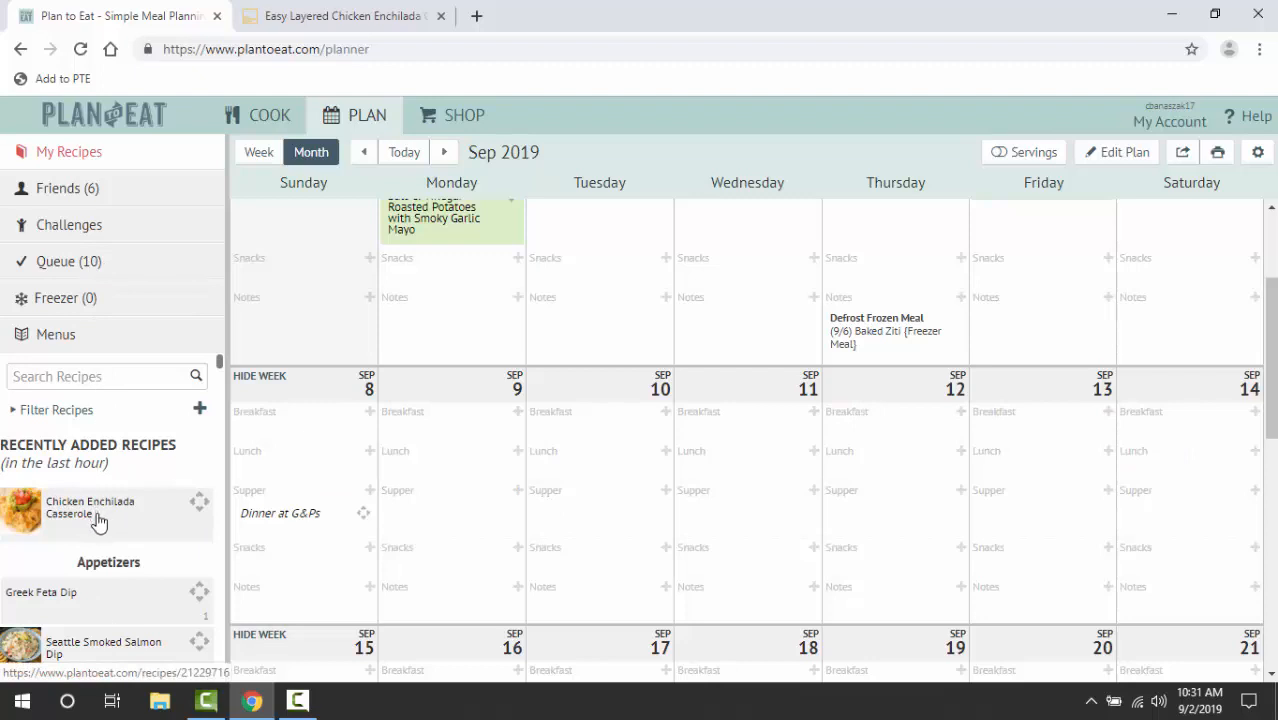
{"action": "scroll", "coordinate": [97, 519], "scroll_direction": "down", "scroll_amount": 3}
{"action": "scroll", "coordinate": [97, 519], "scroll_direction": "down", "scroll_amount": 5}
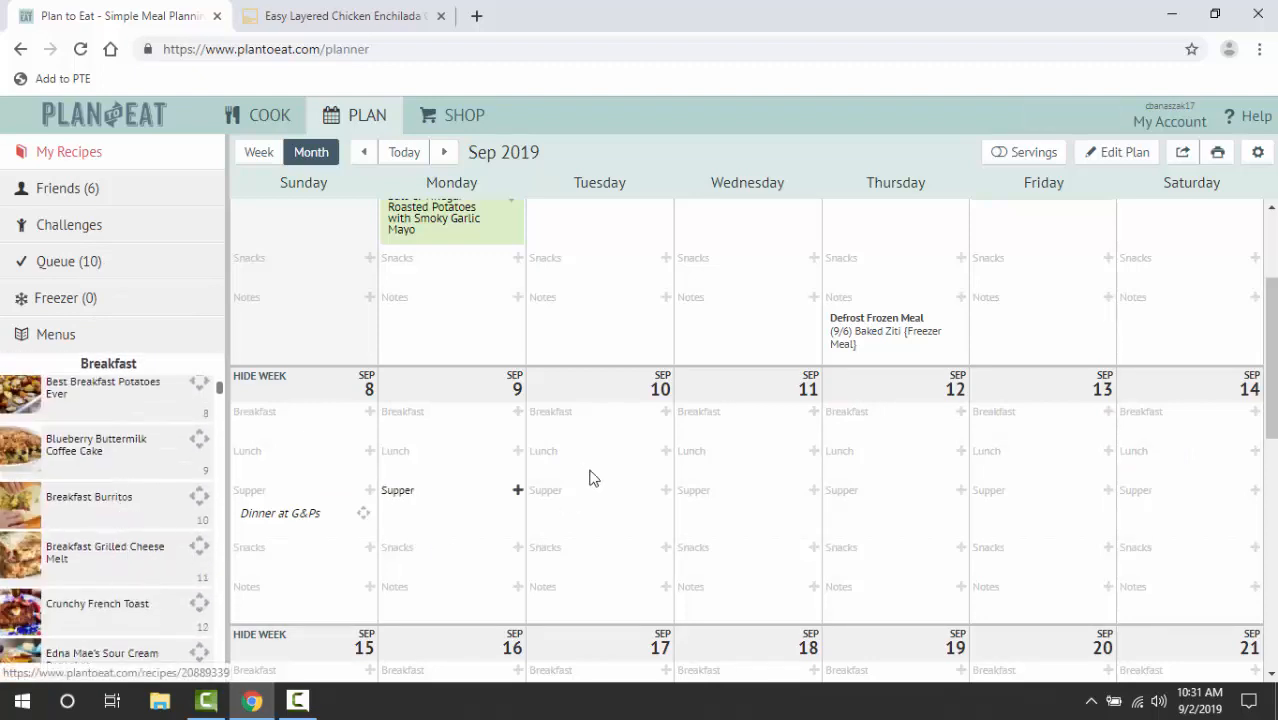
{"action": "scroll", "coordinate": [66, 559], "scroll_direction": "up", "scroll_amount": 10}
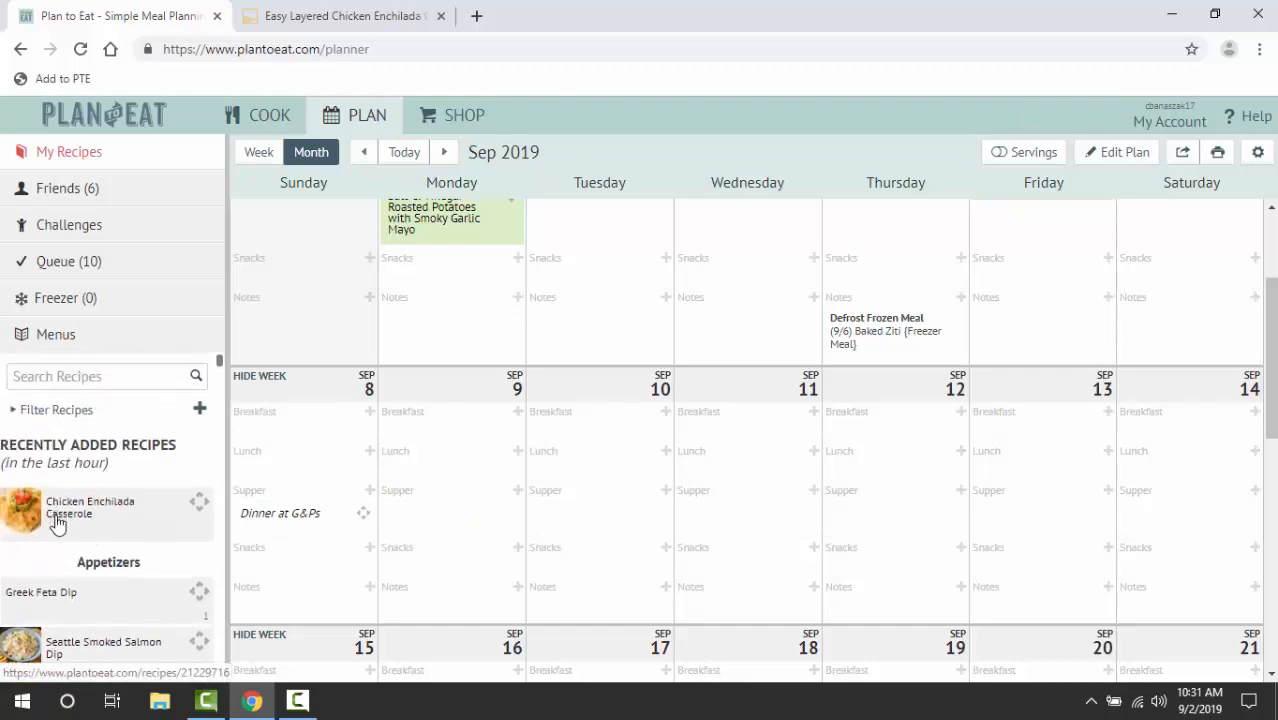
{"action": "left_click_drag", "start_coordinate": [241, 520], "coordinate": [1236, 518]}
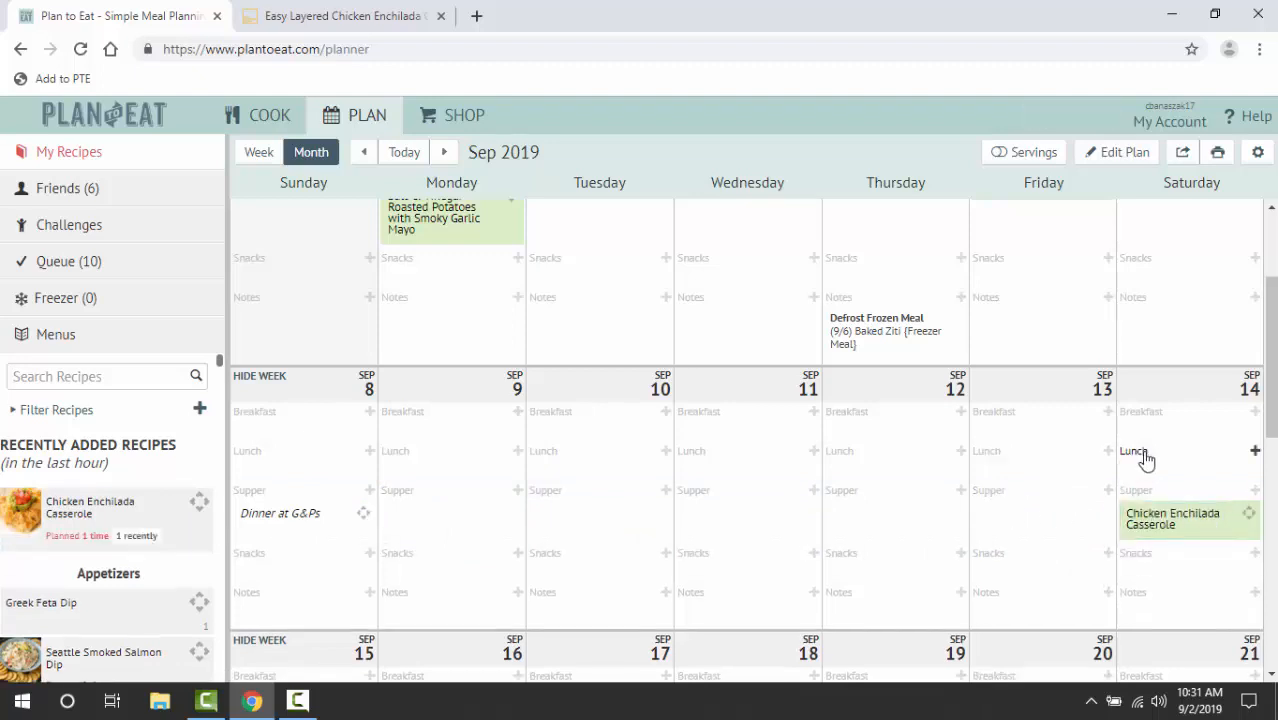
Find BLTs among the main course recipes and plan them for supper on Wednesday, September 11
{"action": "scroll", "coordinate": [72, 541], "scroll_direction": "down", "scroll_amount": 5}
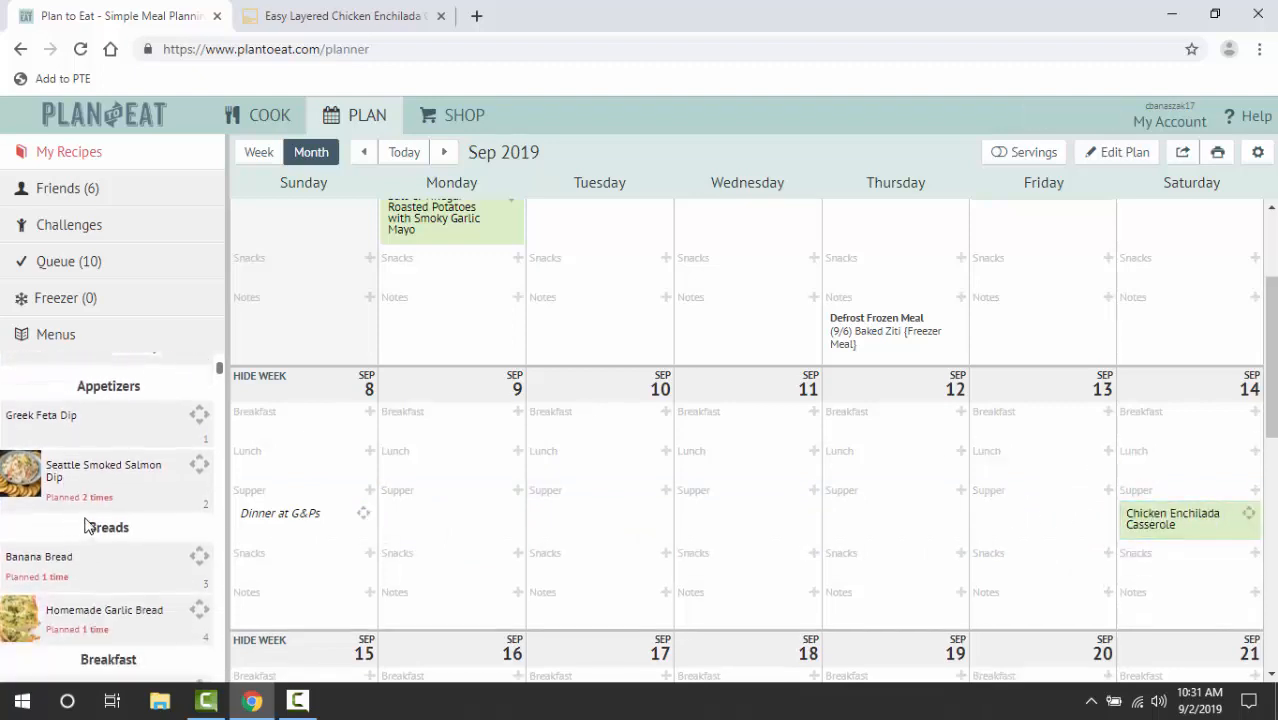
{"action": "scroll", "coordinate": [121, 471], "scroll_direction": "down", "scroll_amount": 5}
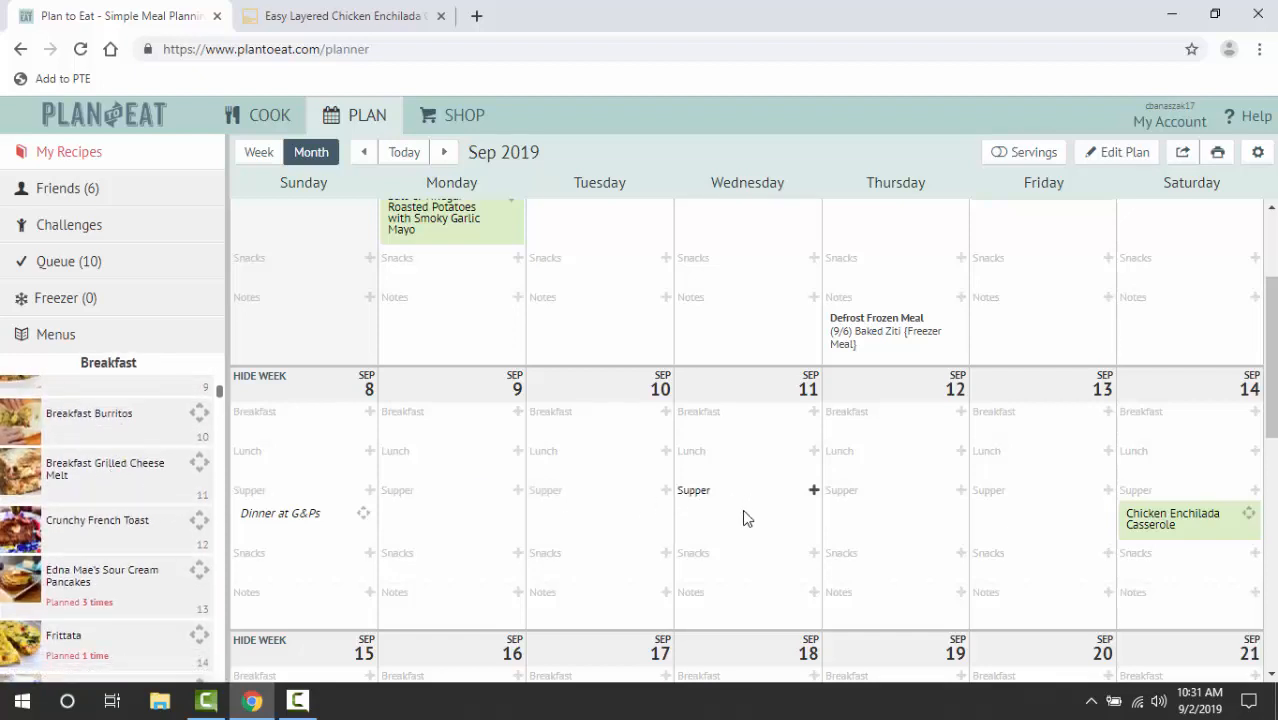
{"action": "scroll", "coordinate": [75, 594], "scroll_direction": "down", "scroll_amount": 4}
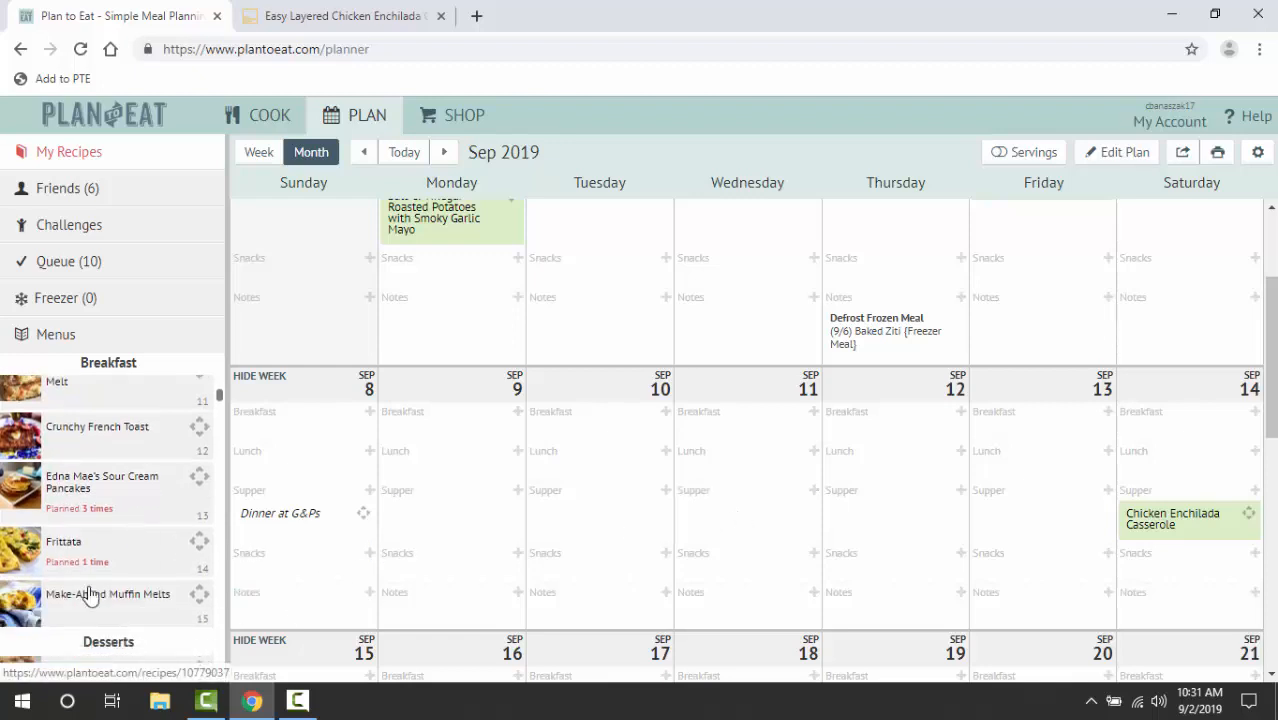
{"action": "scroll", "coordinate": [105, 577], "scroll_direction": "down", "scroll_amount": 2}
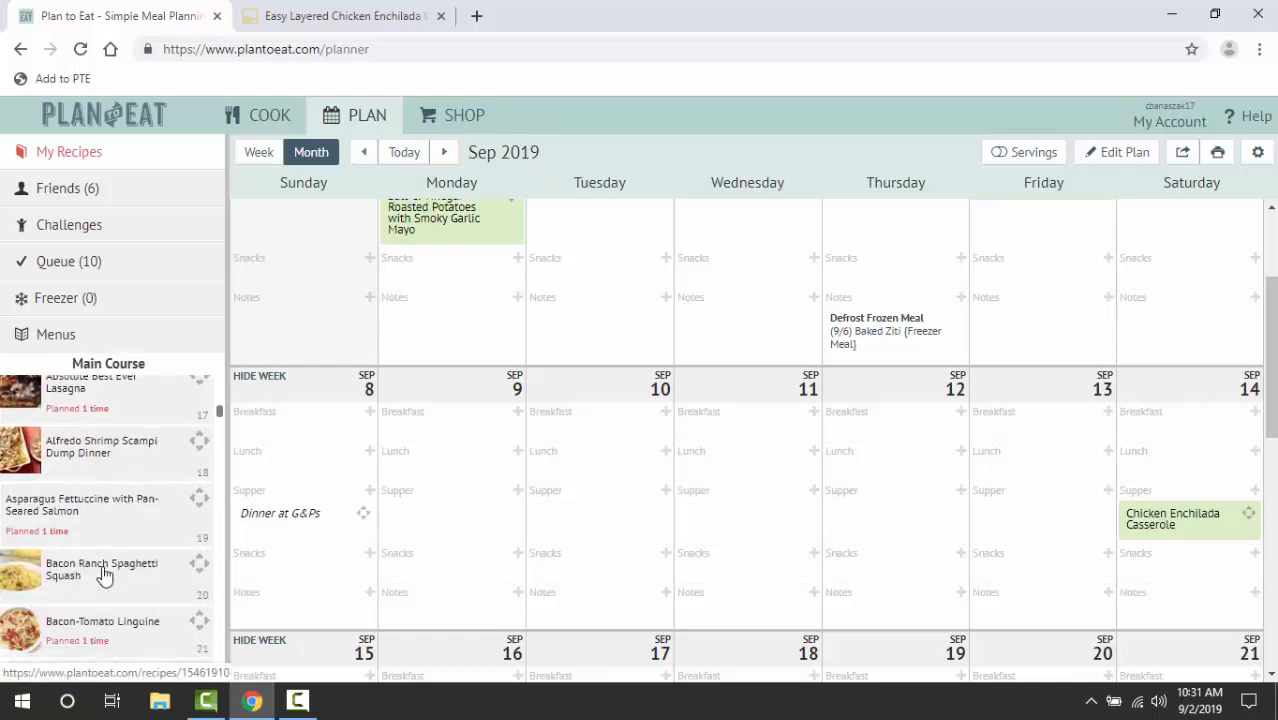
{"action": "scroll", "coordinate": [100, 545], "scroll_direction": "down", "scroll_amount": 2}
{"action": "scroll", "coordinate": [97, 512], "scroll_direction": "down", "scroll_amount": 2}
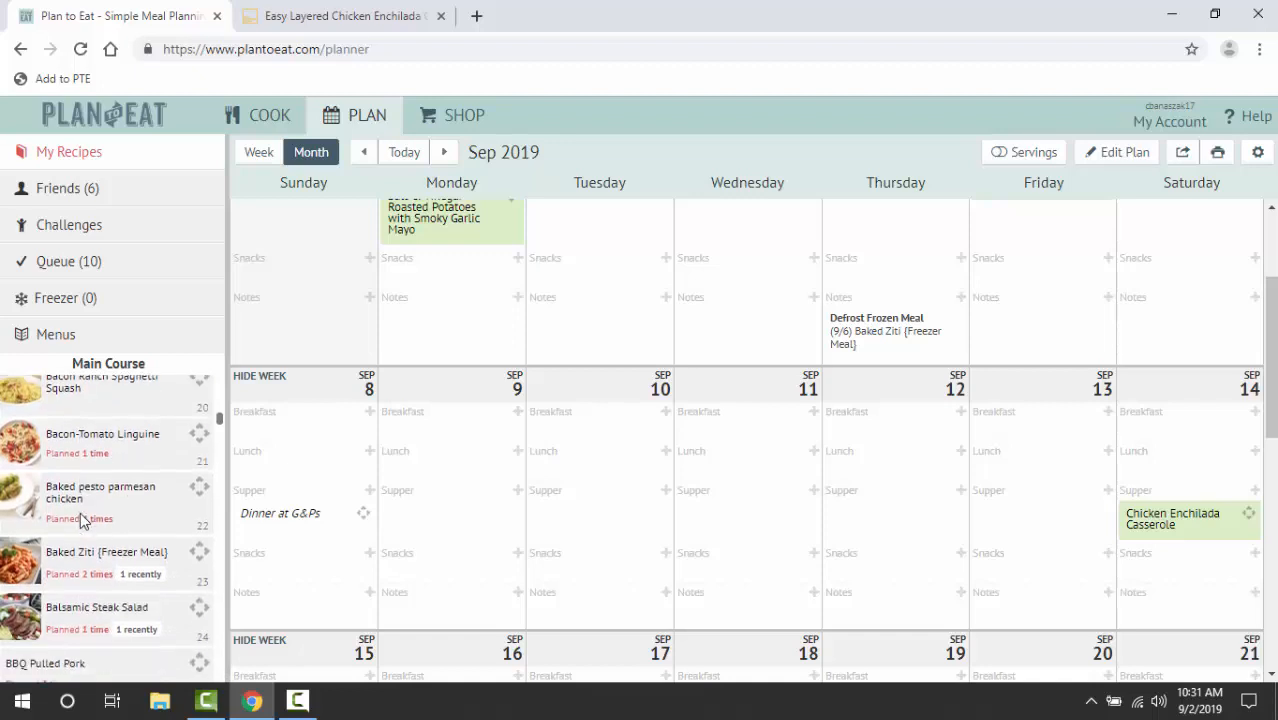
{"action": "scroll", "coordinate": [97, 510], "scroll_direction": "down", "scroll_amount": 1}
{"action": "scroll", "coordinate": [108, 614], "scroll_direction": "down", "scroll_amount": 1}
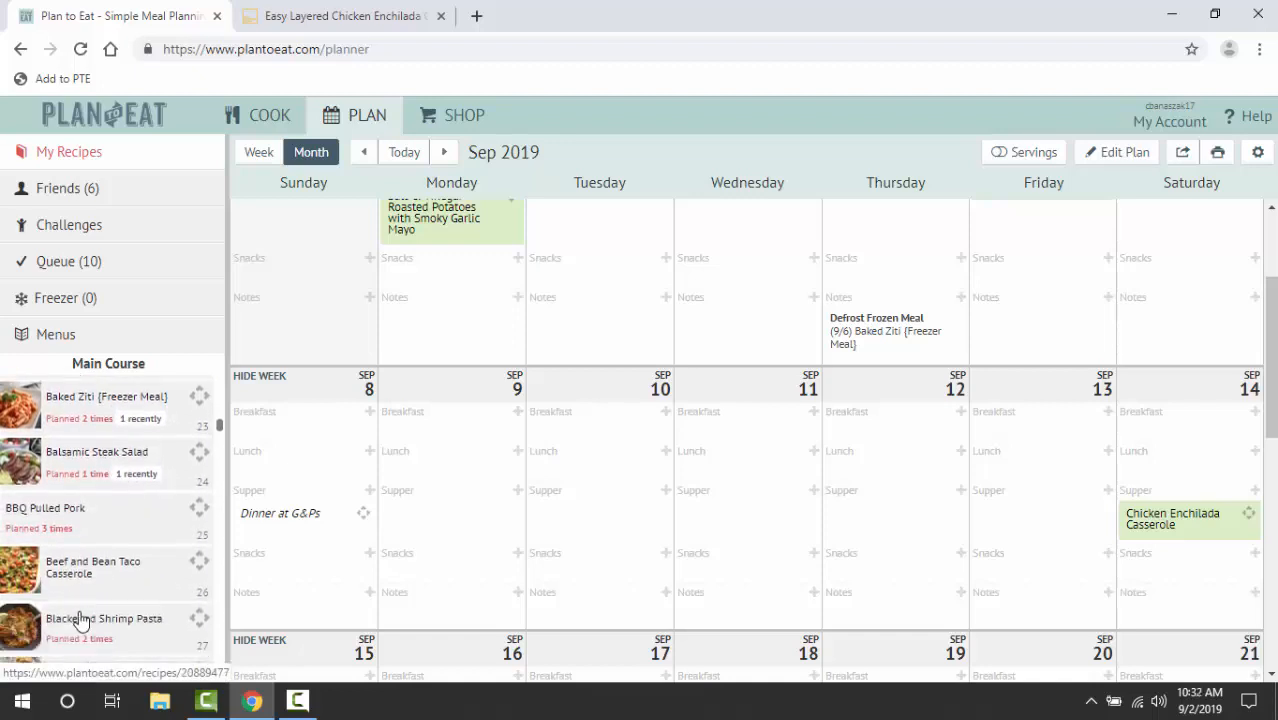
{"action": "scroll", "coordinate": [108, 614], "scroll_direction": "down", "scroll_amount": 3}
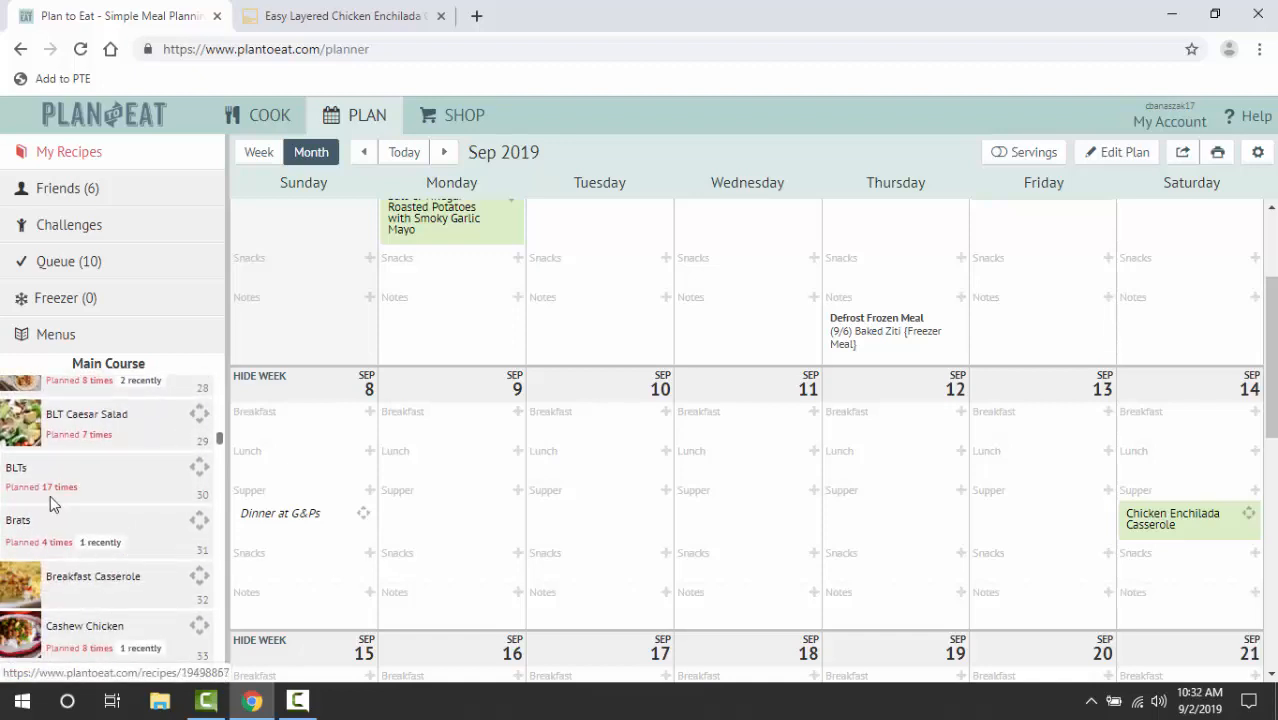
{"action": "scroll", "coordinate": [515, 568], "scroll_direction": "up", "scroll_amount": 3}
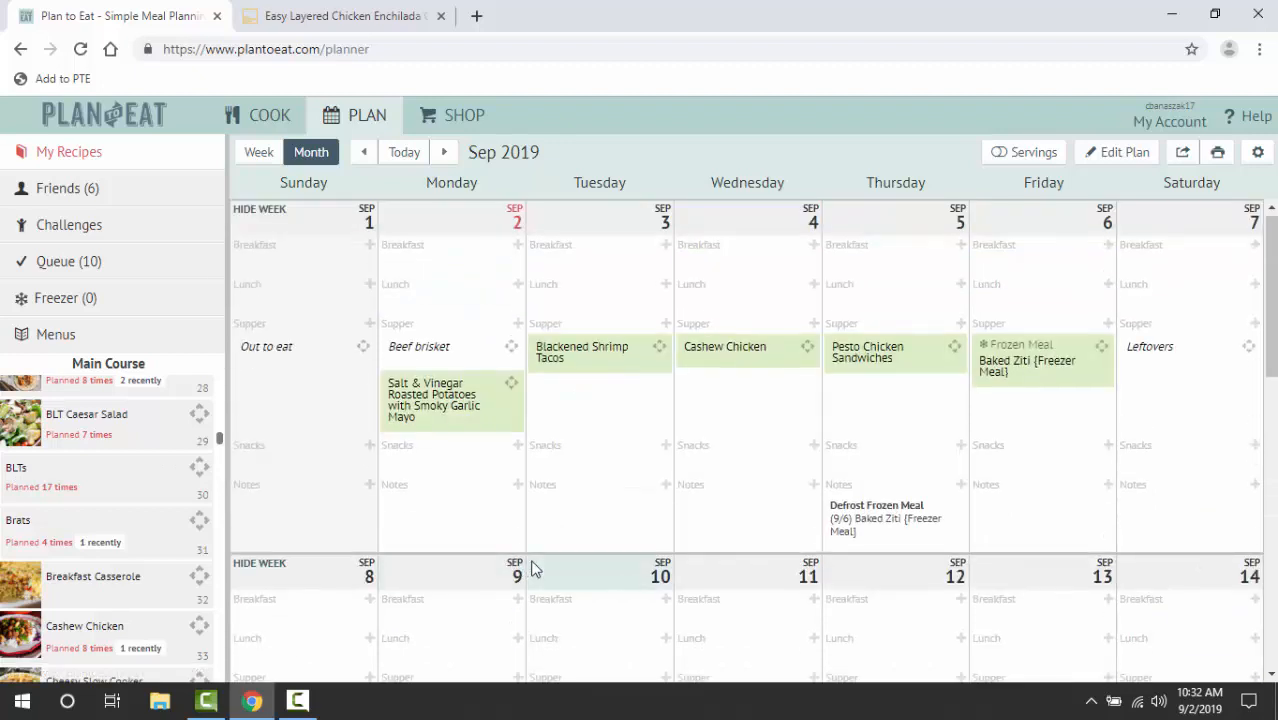
{"action": "scroll", "coordinate": [531, 568], "scroll_direction": "down", "scroll_amount": 2}
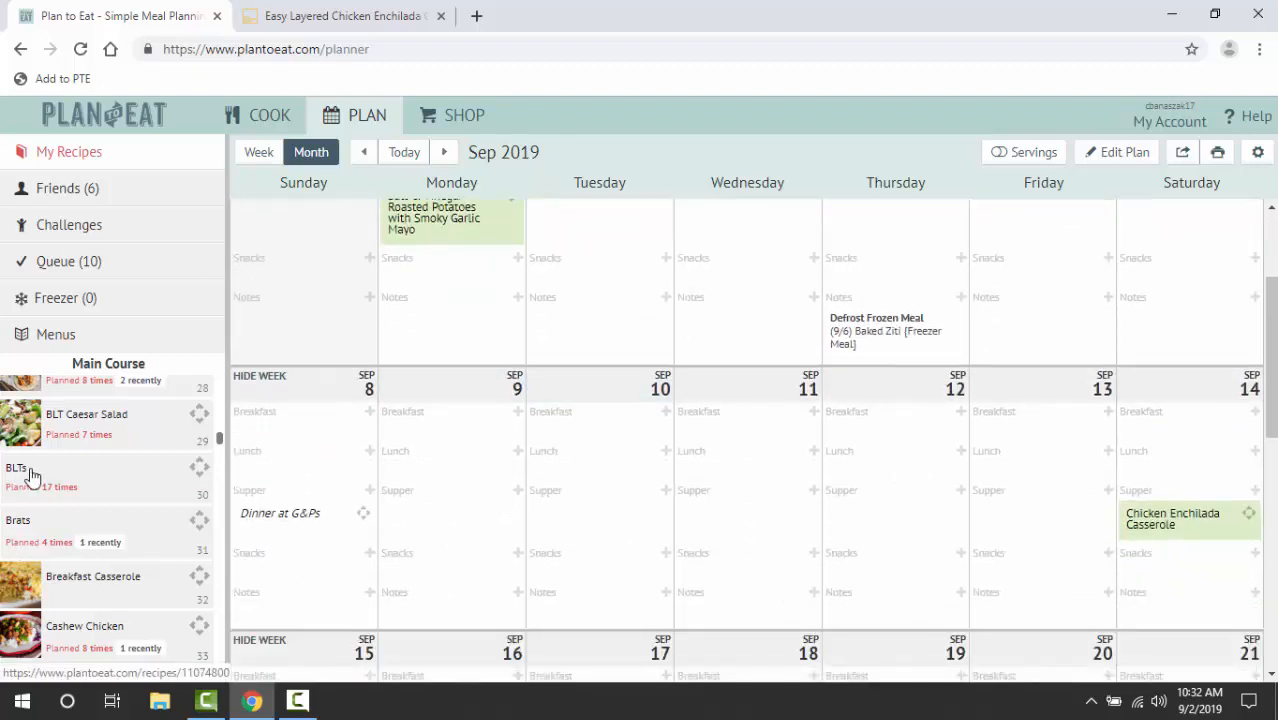
{"action": "left_click_drag", "start_coordinate": [625, 549], "coordinate": [793, 520]}
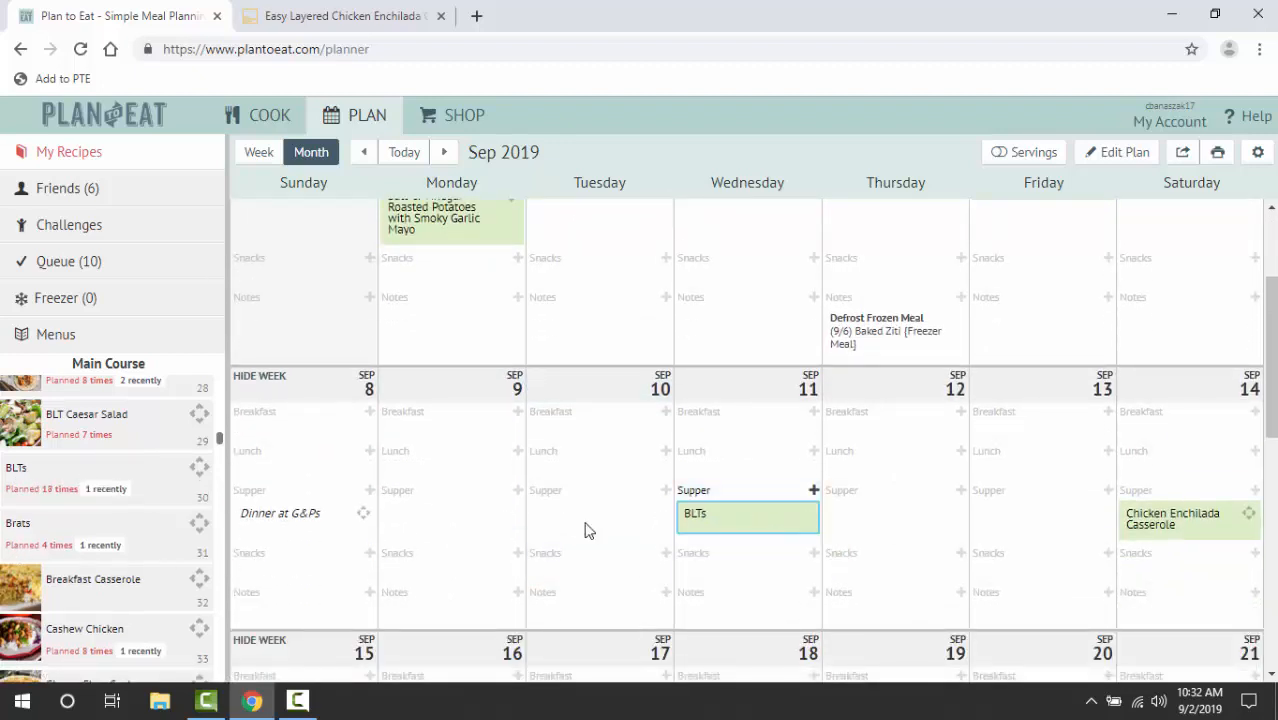
Find Pasta with Pesto Cream Sauce, plan it for supper on Tuesday, September 10, and move it to supper on Monday, September 9
{"action": "scroll", "coordinate": [135, 575], "scroll_direction": "down", "scroll_amount": 5}
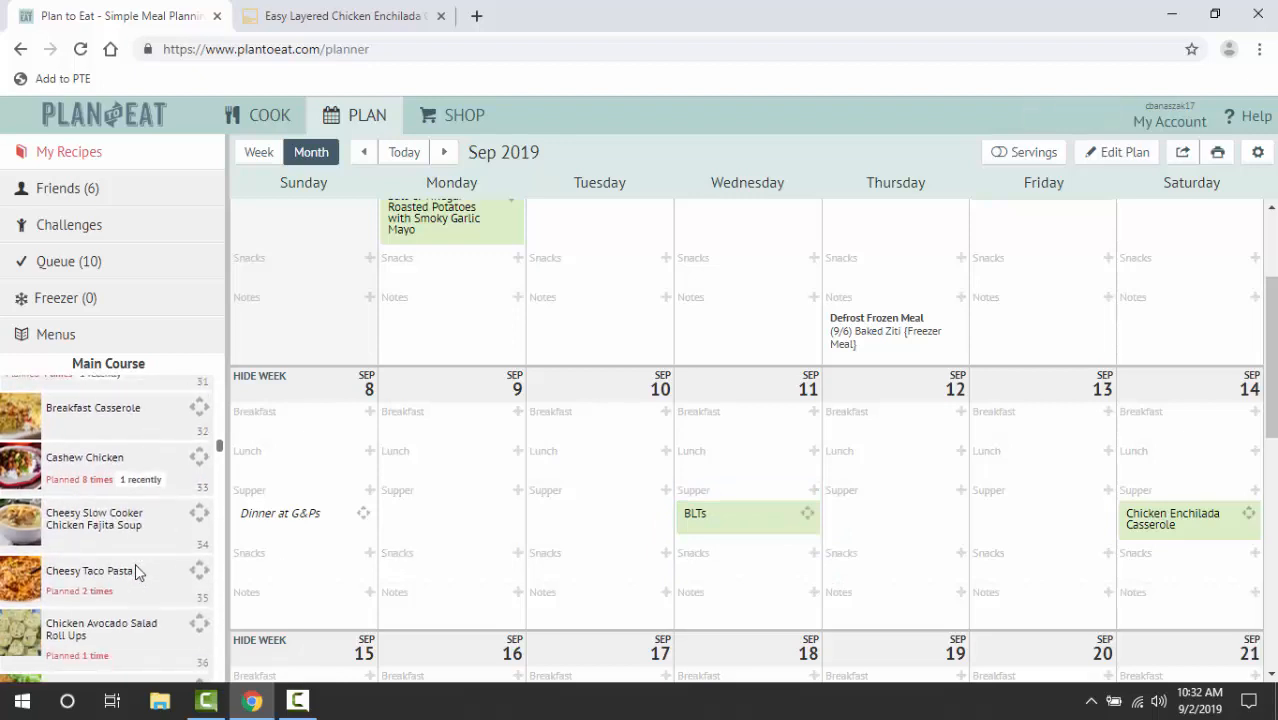
{"action": "scroll", "coordinate": [137, 572], "scroll_direction": "down", "scroll_amount": 6}
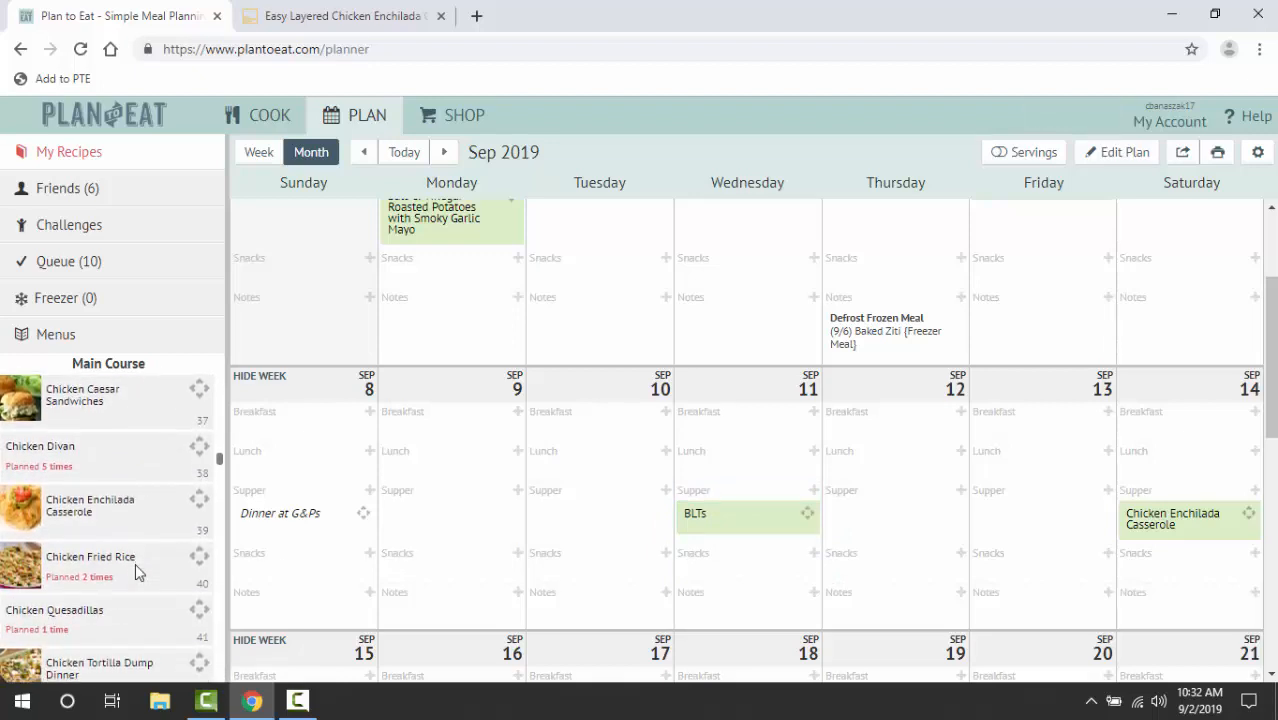
{"action": "scroll", "coordinate": [137, 572], "scroll_direction": "down", "scroll_amount": 5}
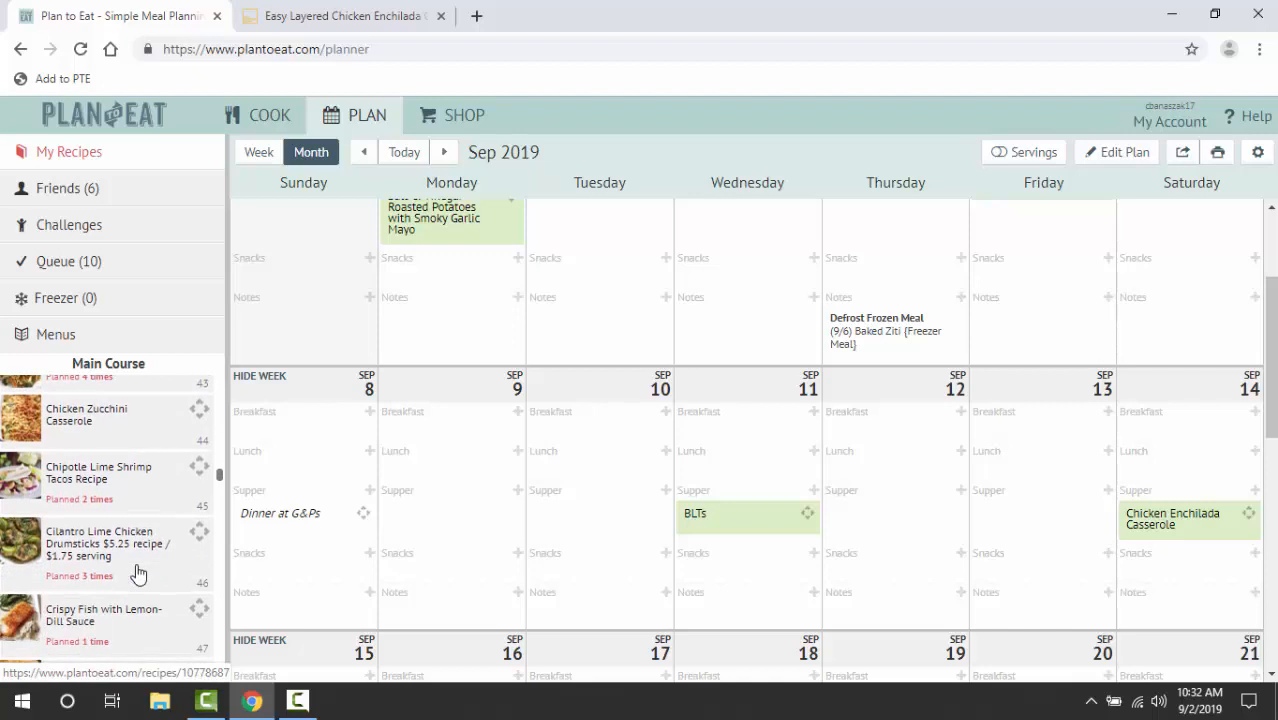
{"action": "scroll", "coordinate": [138, 573], "scroll_direction": "down", "scroll_amount": 6}
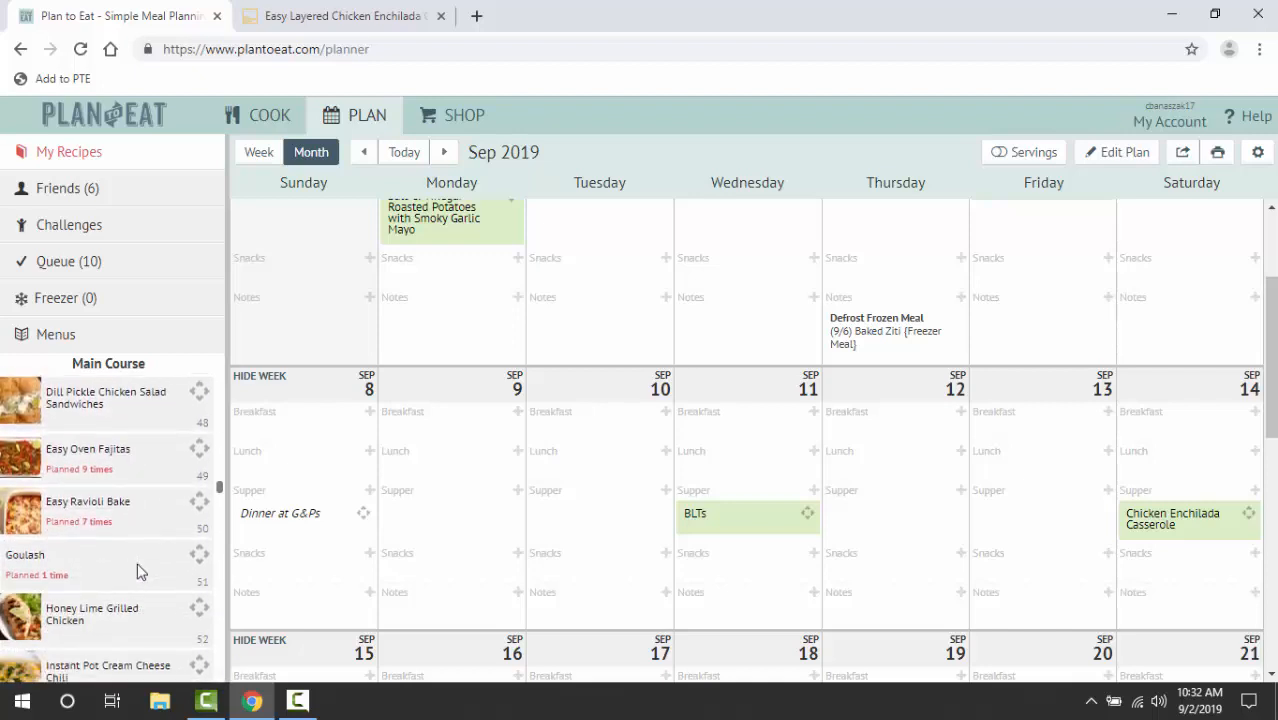
{"action": "scroll", "coordinate": [140, 570], "scroll_direction": "down", "scroll_amount": 3}
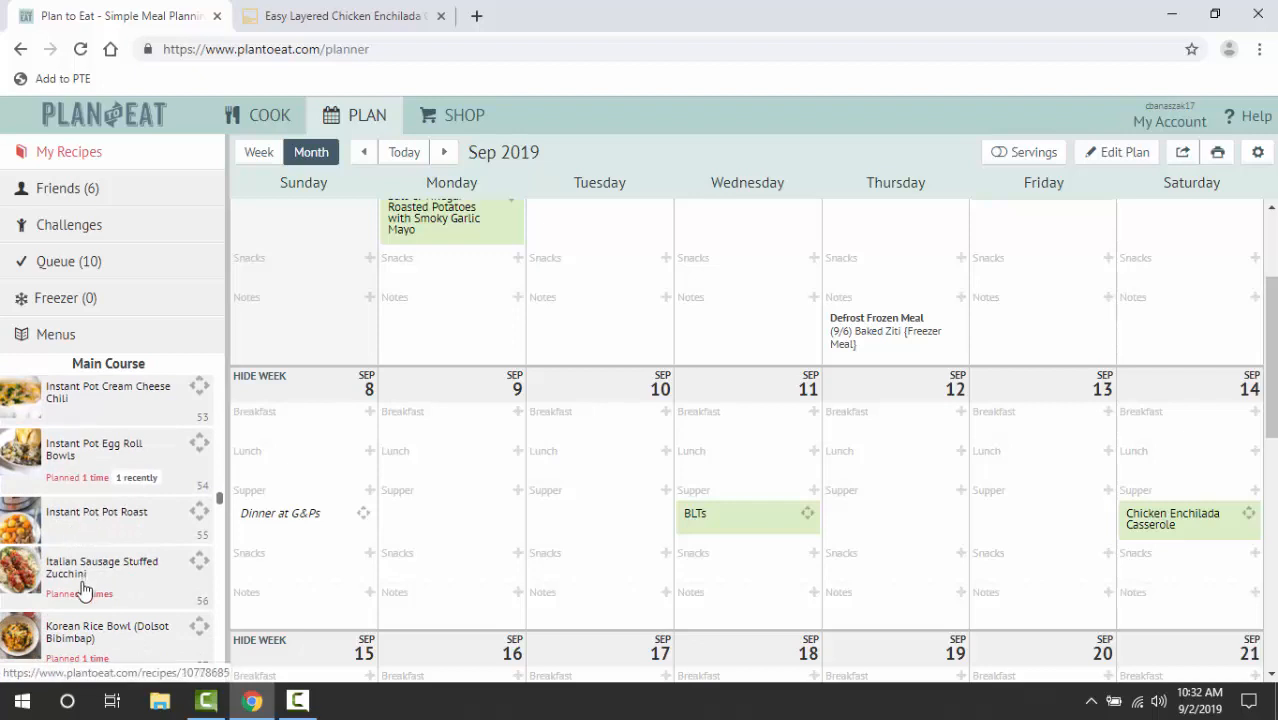
{"action": "scroll", "coordinate": [88, 592], "scroll_direction": "down", "scroll_amount": 6}
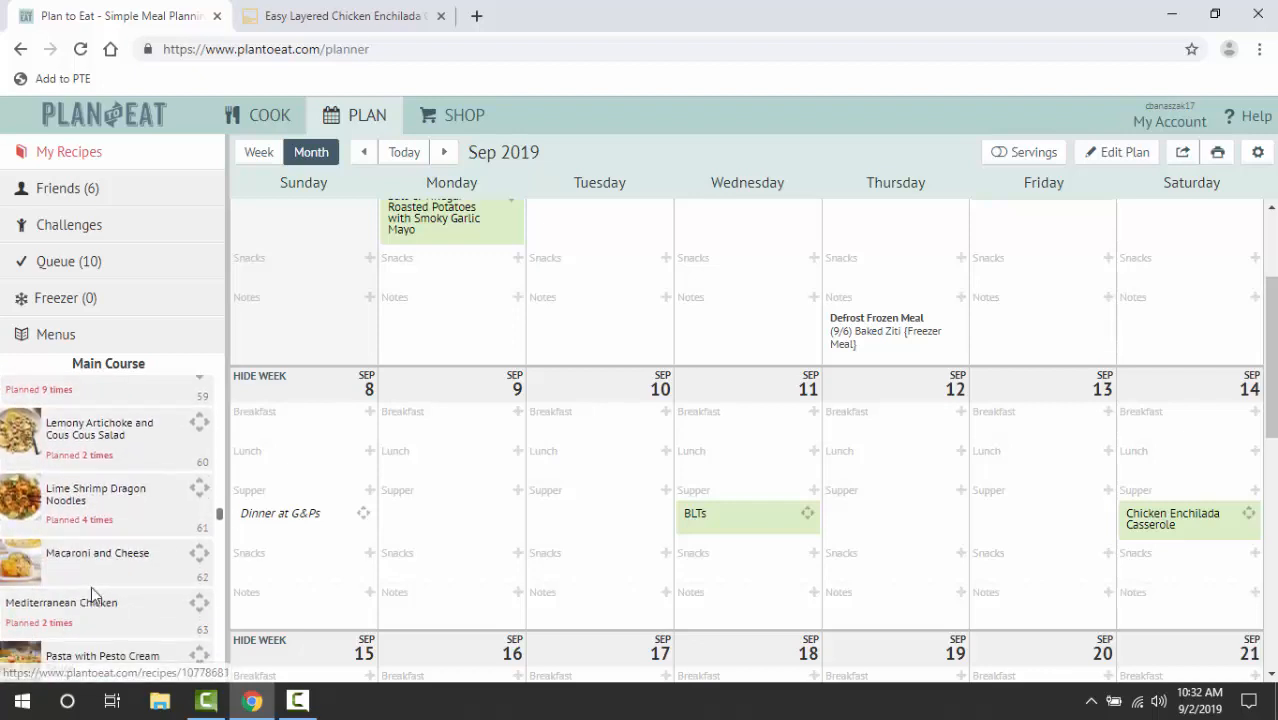
{"action": "scroll", "coordinate": [91, 594], "scroll_direction": "down", "scroll_amount": 3}
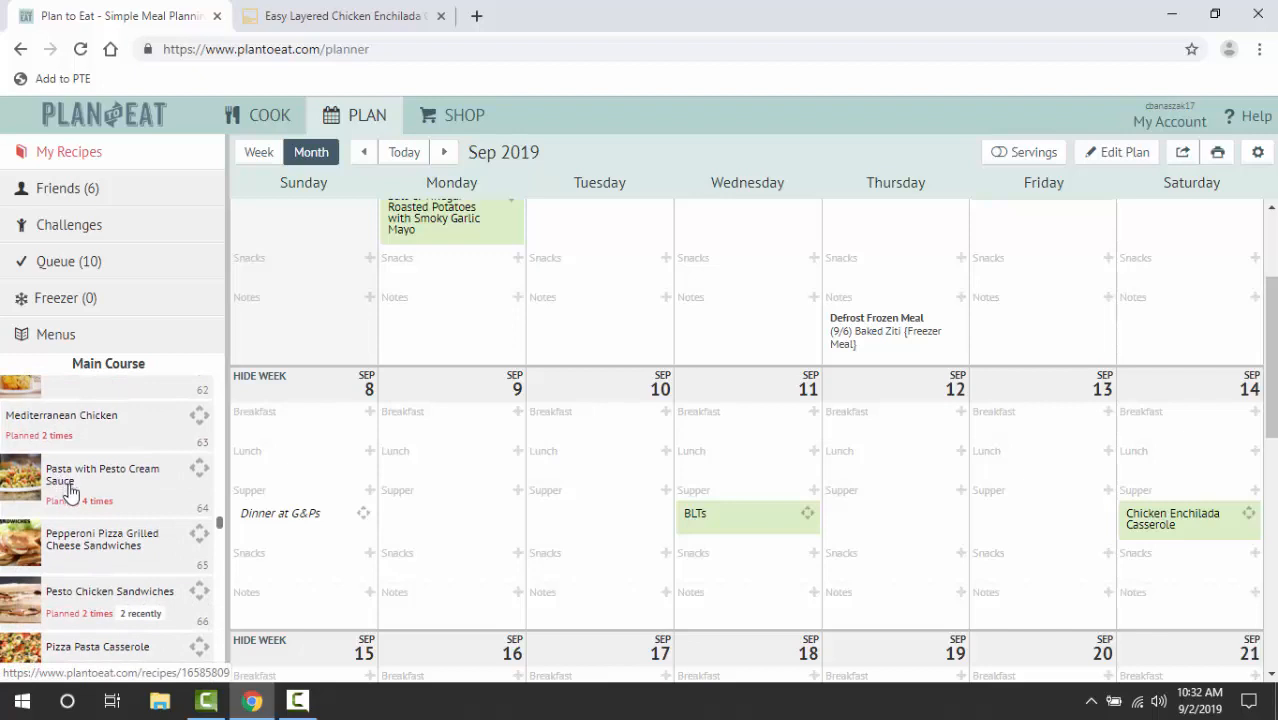
{"action": "left_click_drag", "start_coordinate": [265, 505], "coordinate": [645, 507]}
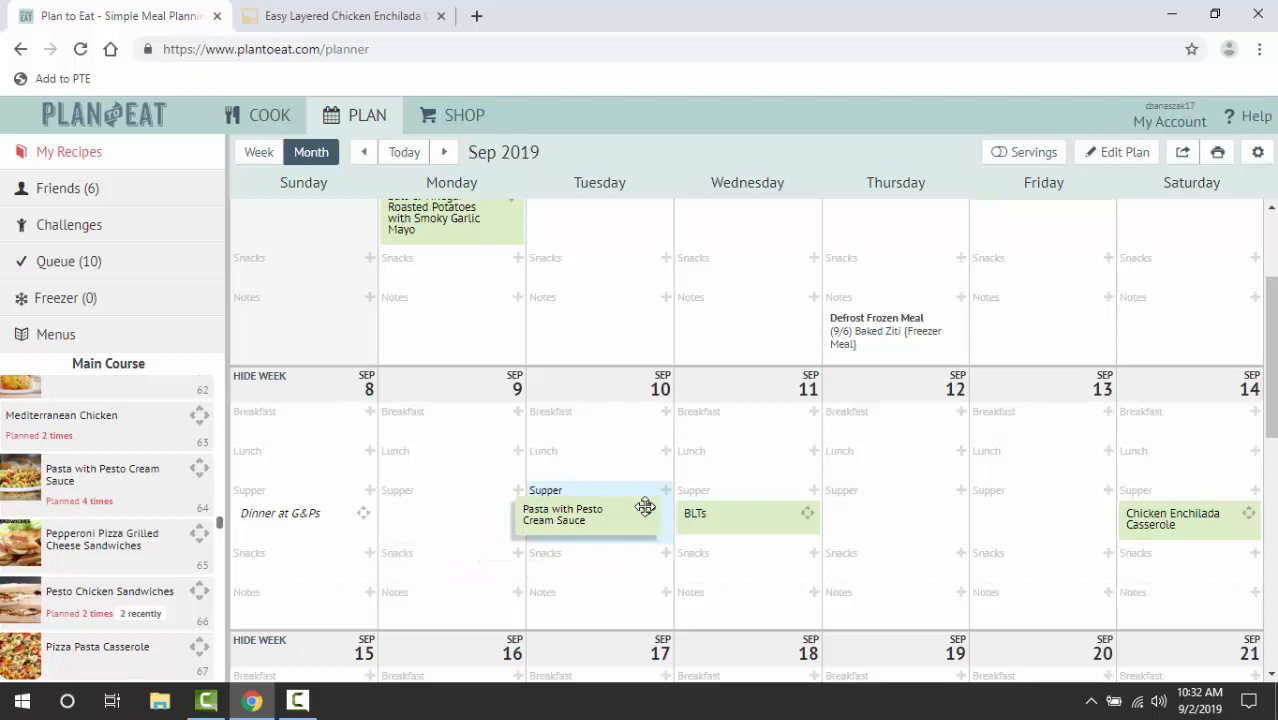
{"action": "left_click_drag", "start_coordinate": [645, 507], "coordinate": [645, 507]}
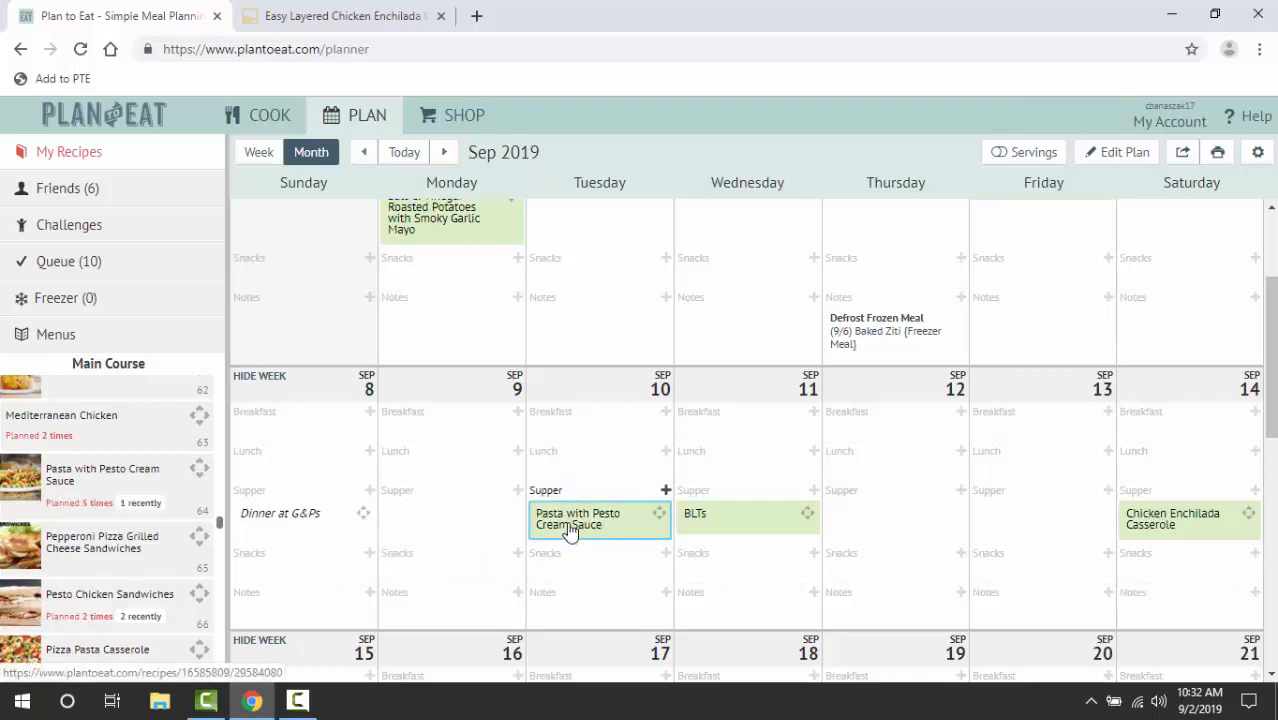
{"action": "left_click_drag", "start_coordinate": [582, 534], "coordinate": [428, 530]}
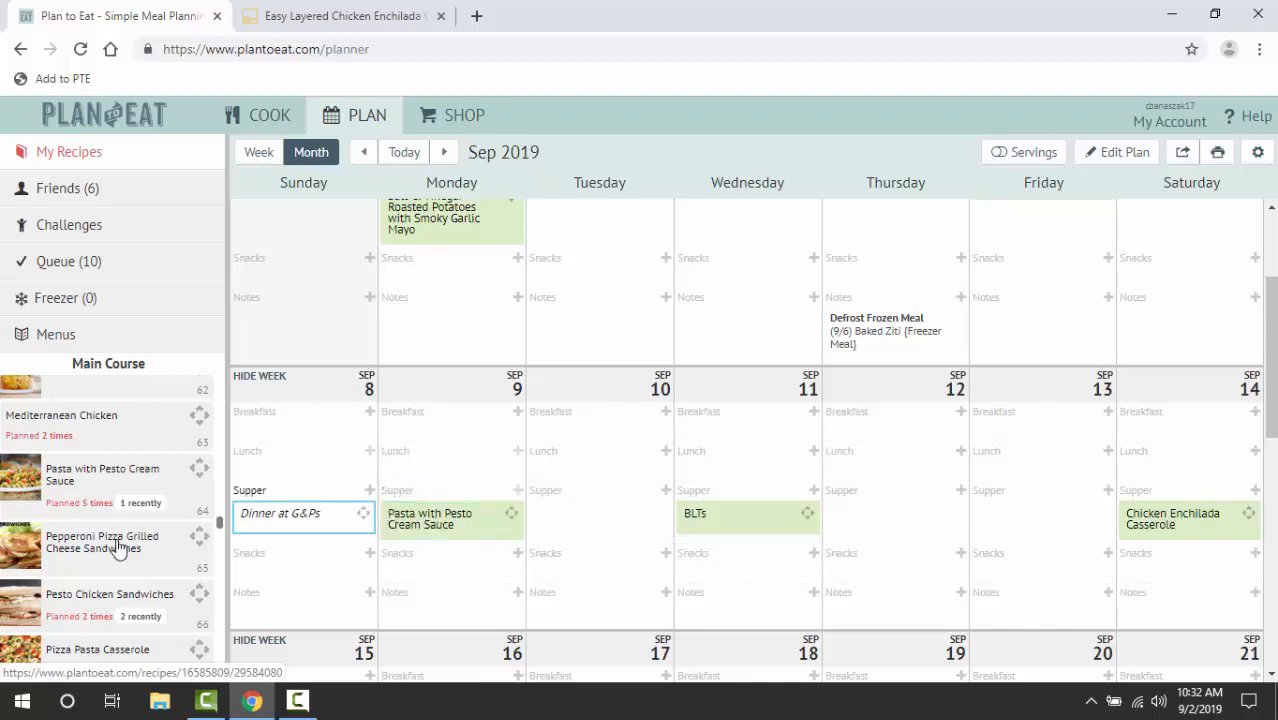
Find Salsa chicken among the main course recipes and plan it for supper on Thursday, September 12
{"action": "scroll", "coordinate": [90, 545], "scroll_direction": "down", "scroll_amount": 1}
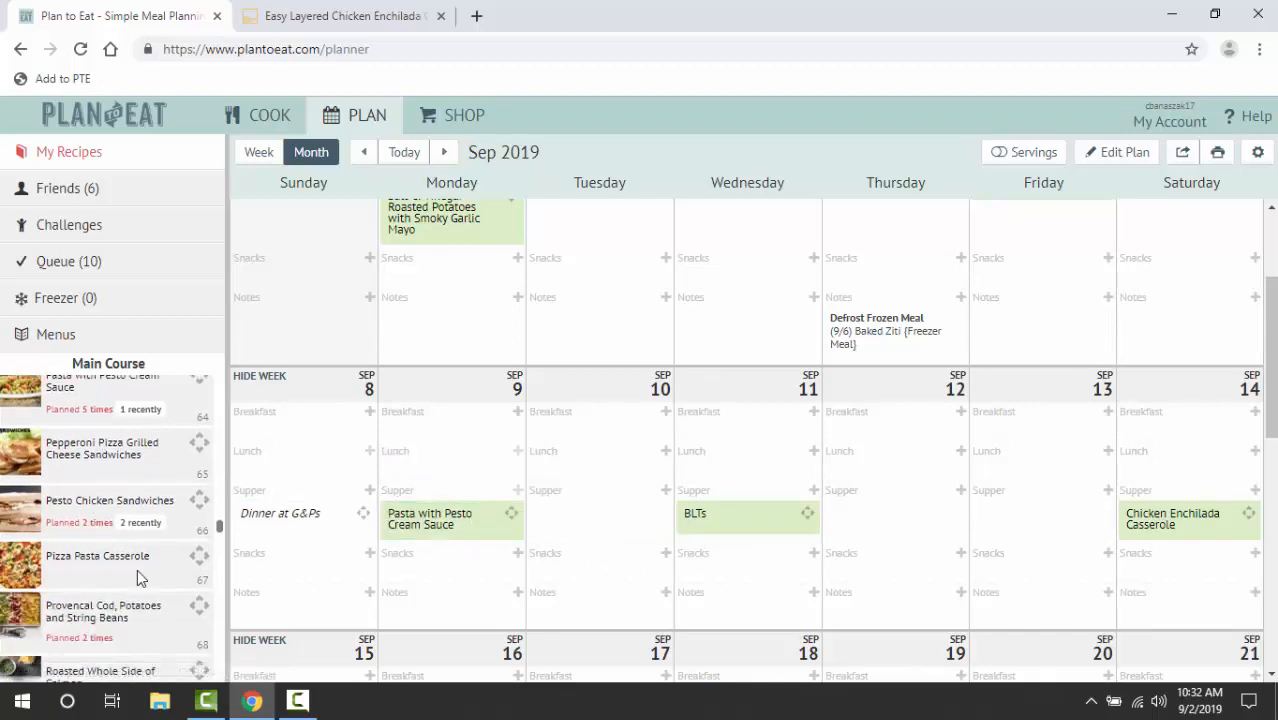
{"action": "scroll", "coordinate": [137, 569], "scroll_direction": "down", "scroll_amount": 3}
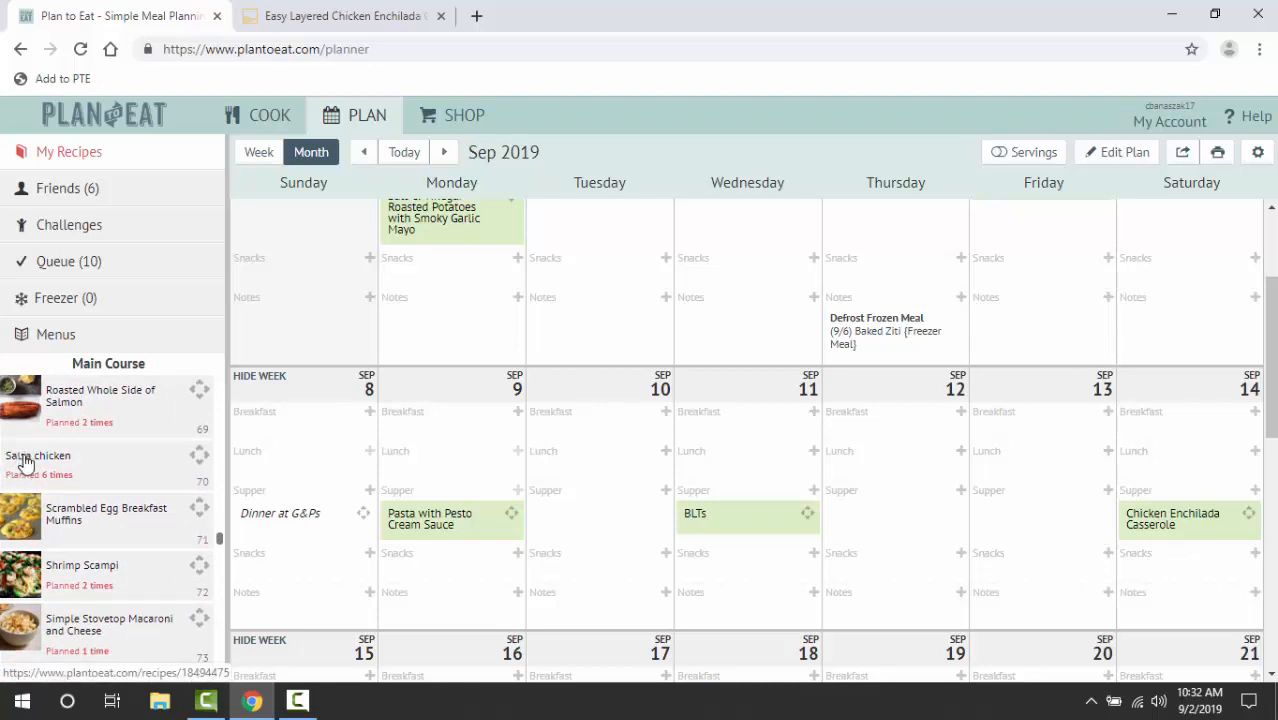
{"action": "left_click_drag", "start_coordinate": [175, 475], "coordinate": [930, 513]}
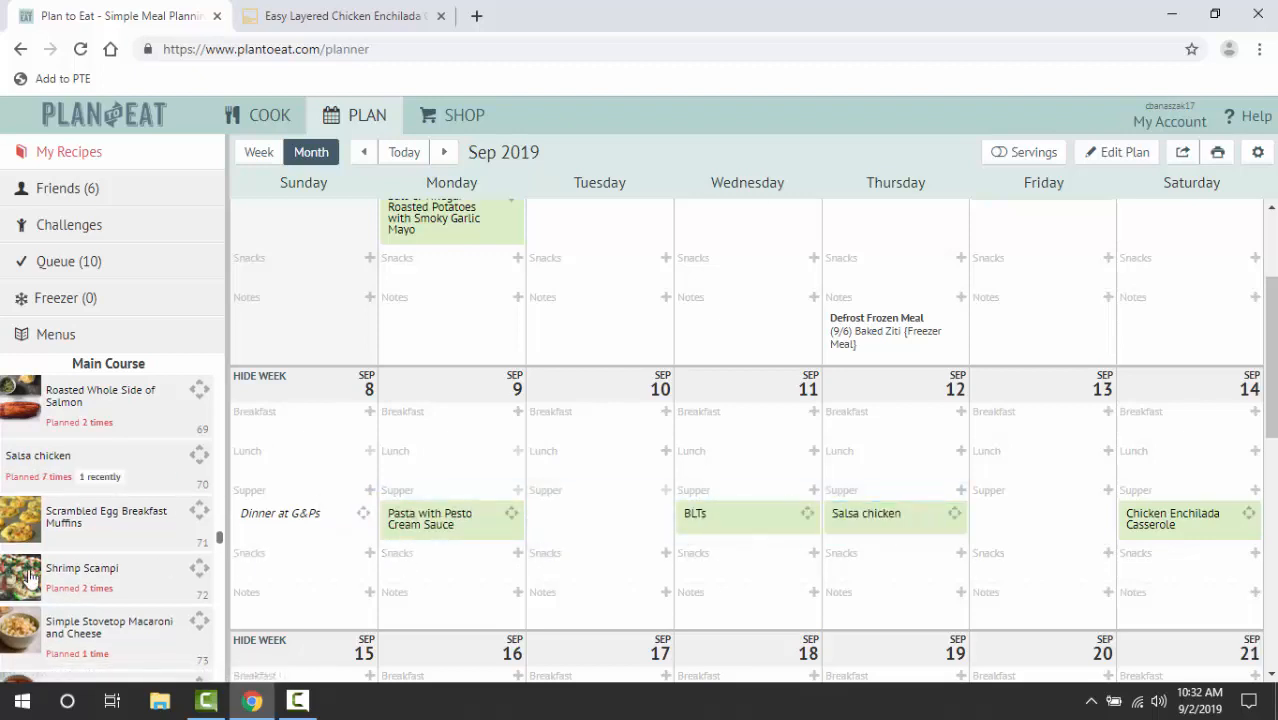
Look through the main course recipes following Salsa chicken, and back to Pasta with Pesto Cream Sauce, for another supper idea
{"action": "scroll", "coordinate": [88, 585], "scroll_direction": "down", "scroll_amount": 2}
{"action": "scroll", "coordinate": [87, 585], "scroll_direction": "down", "scroll_amount": 3}
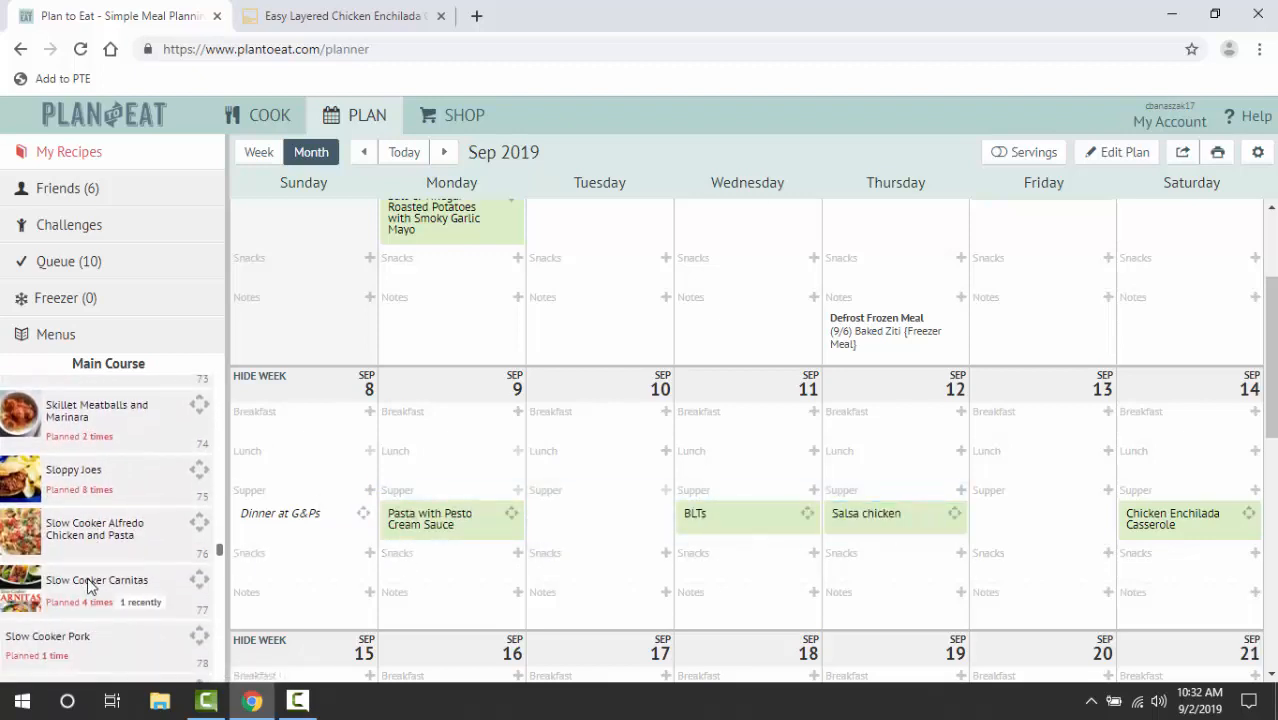
{"action": "scroll", "coordinate": [87, 586], "scroll_direction": "down", "scroll_amount": 1}
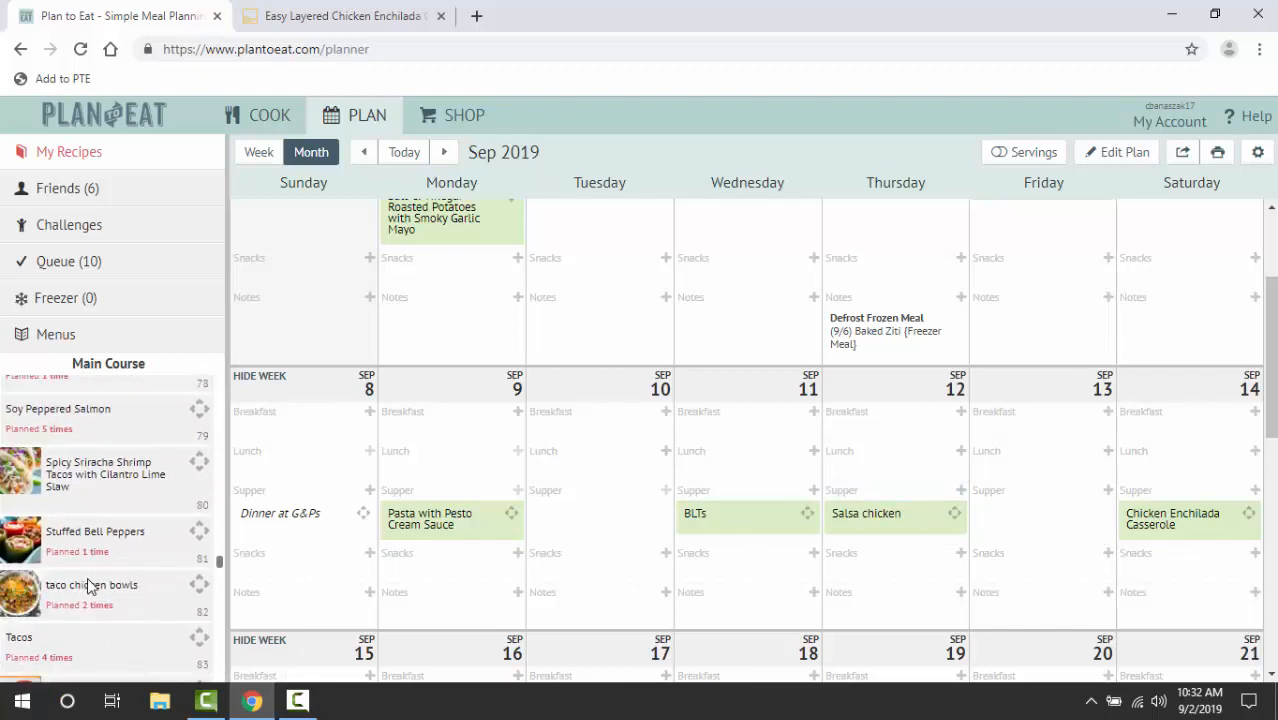
{"action": "scroll", "coordinate": [87, 577], "scroll_direction": "up", "scroll_amount": 2}
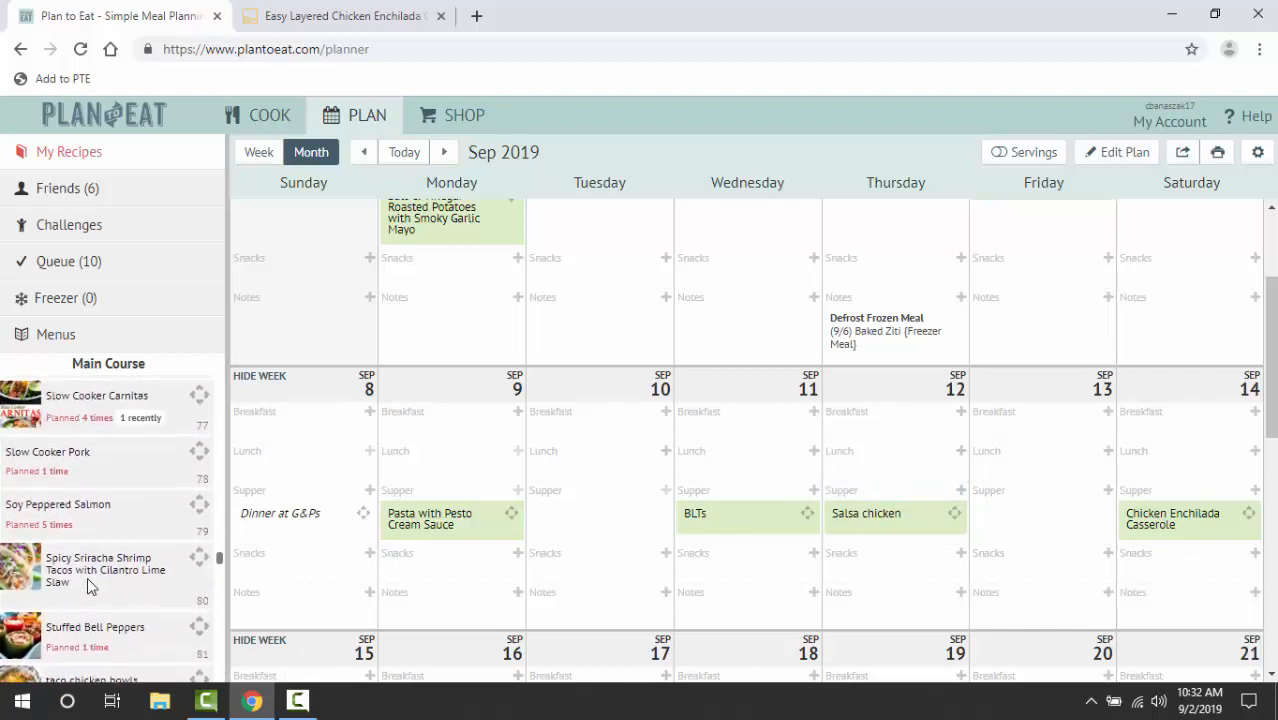
{"action": "scroll", "coordinate": [587, 560], "scroll_direction": "up", "scroll_amount": 1}
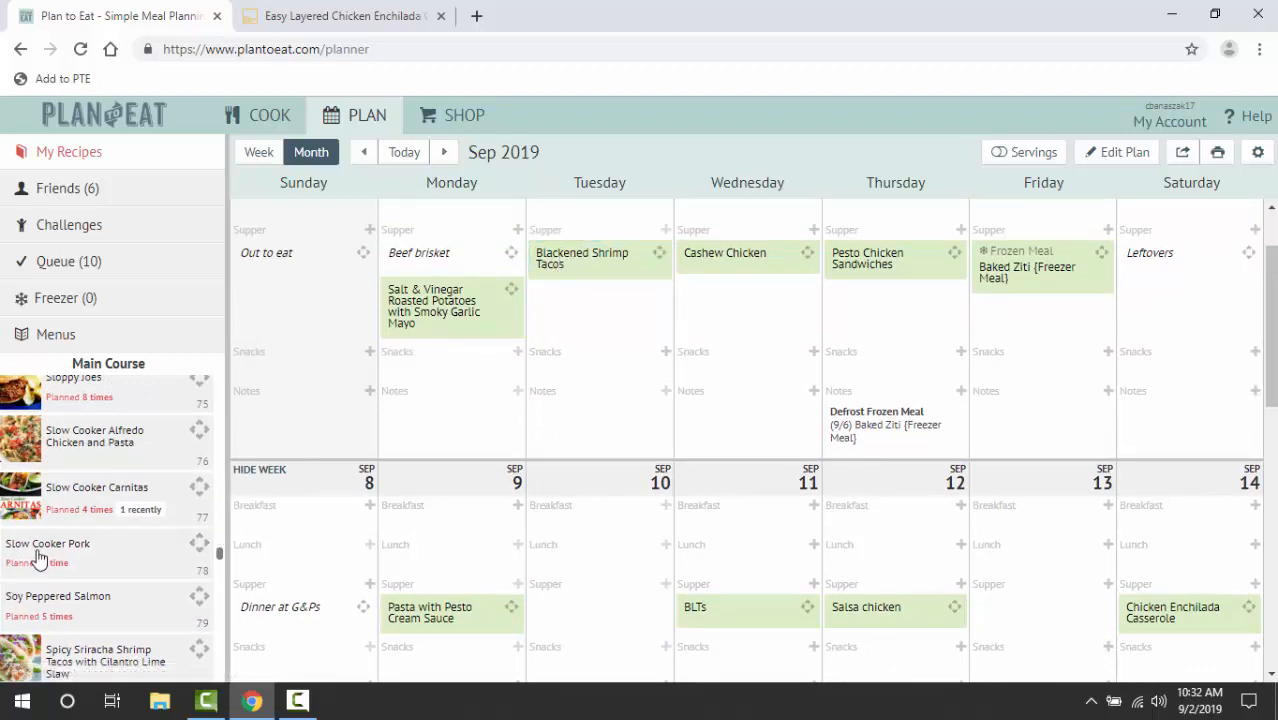
{"action": "scroll", "coordinate": [42, 558], "scroll_direction": "down", "scroll_amount": 1}
{"action": "scroll", "coordinate": [622, 494], "scroll_direction": "down", "scroll_amount": 1}
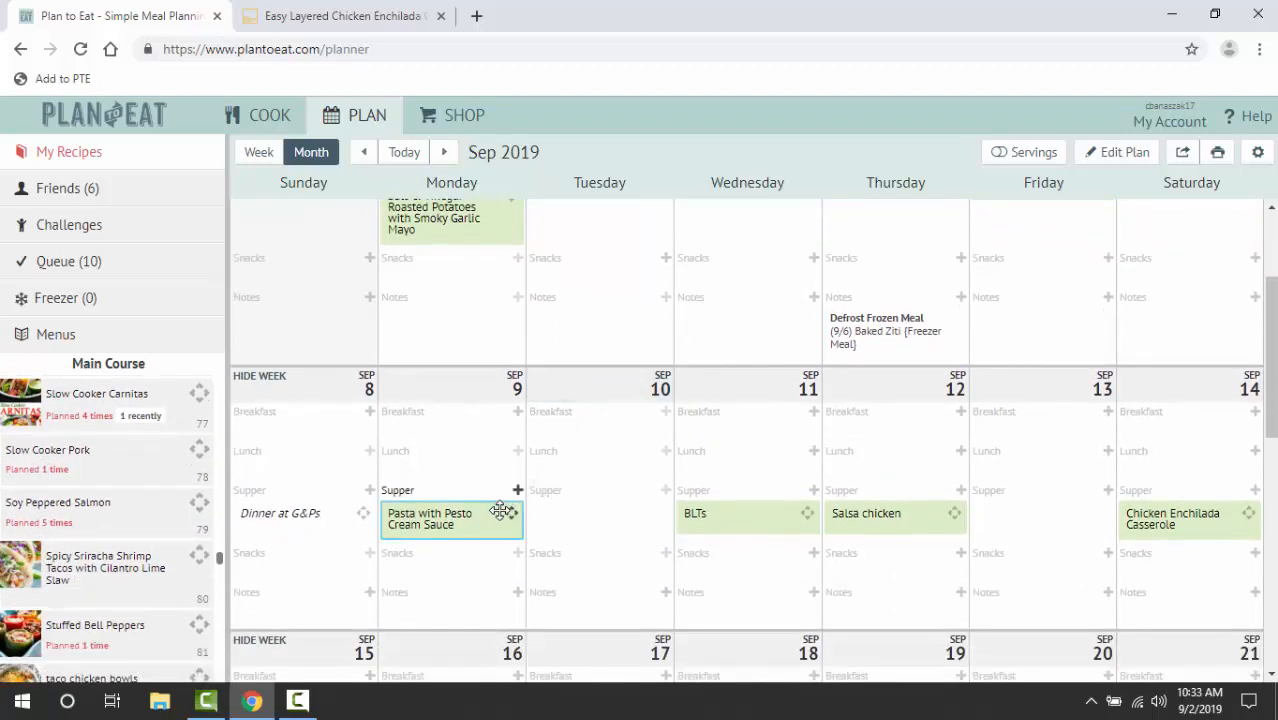
{"action": "scroll", "coordinate": [106, 553], "scroll_direction": "up", "scroll_amount": 5}
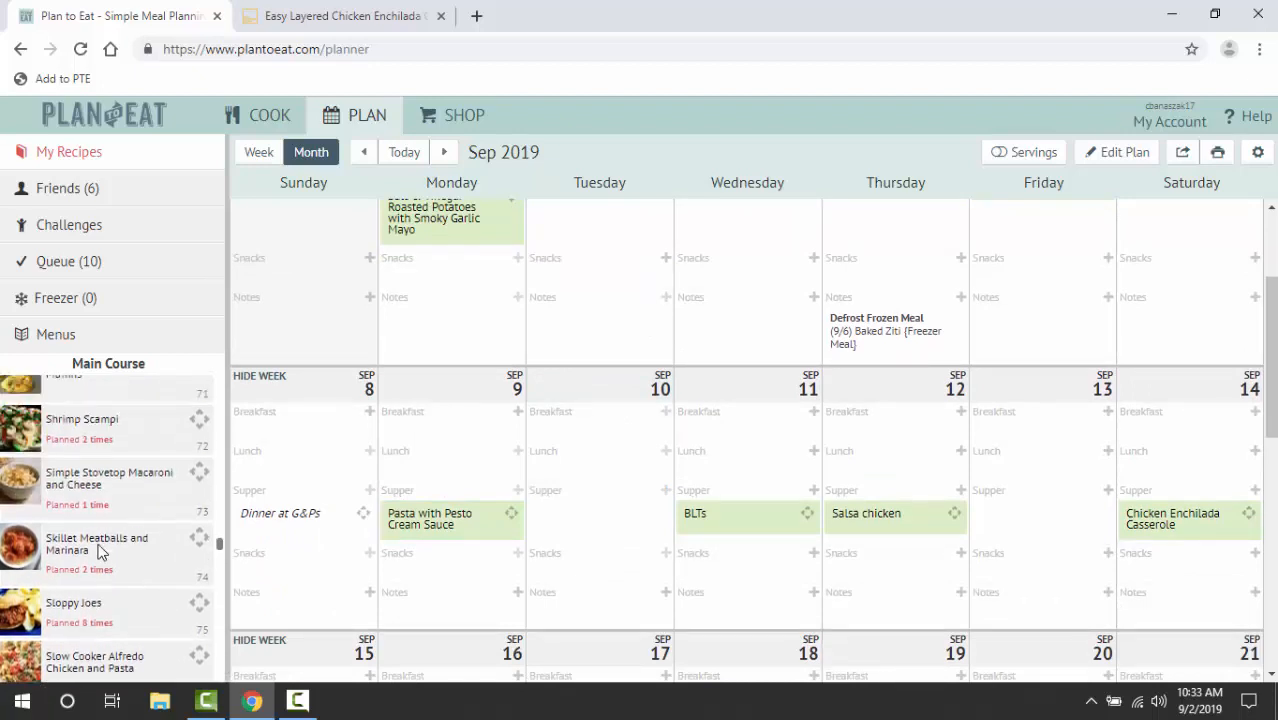
{"action": "scroll", "coordinate": [108, 555], "scroll_direction": "up", "scroll_amount": 5}
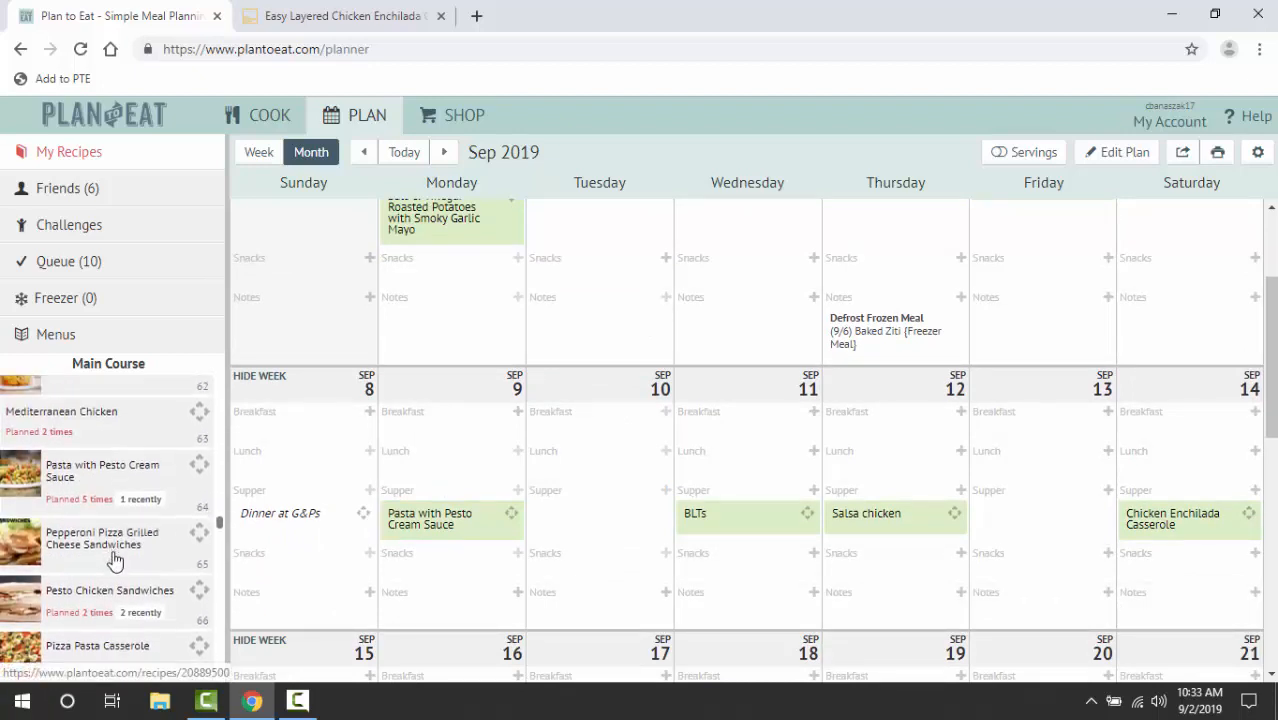
{"action": "scroll", "coordinate": [114, 558], "scroll_direction": "down", "scroll_amount": 3}
{"action": "scroll", "coordinate": [114, 558], "scroll_direction": "down", "scroll_amount": 5}
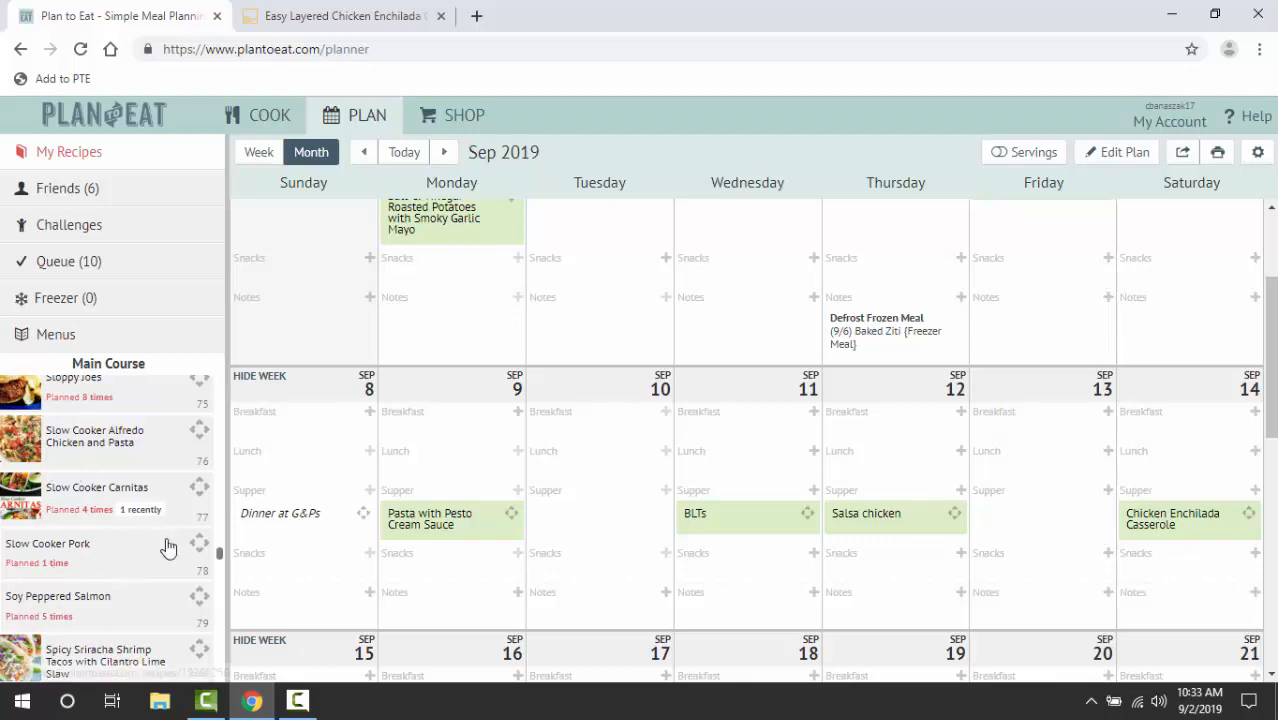
Add the note "Steaks" to supper on Tuesday, September 10
{"action": "left_click", "coordinate": [649, 530]}
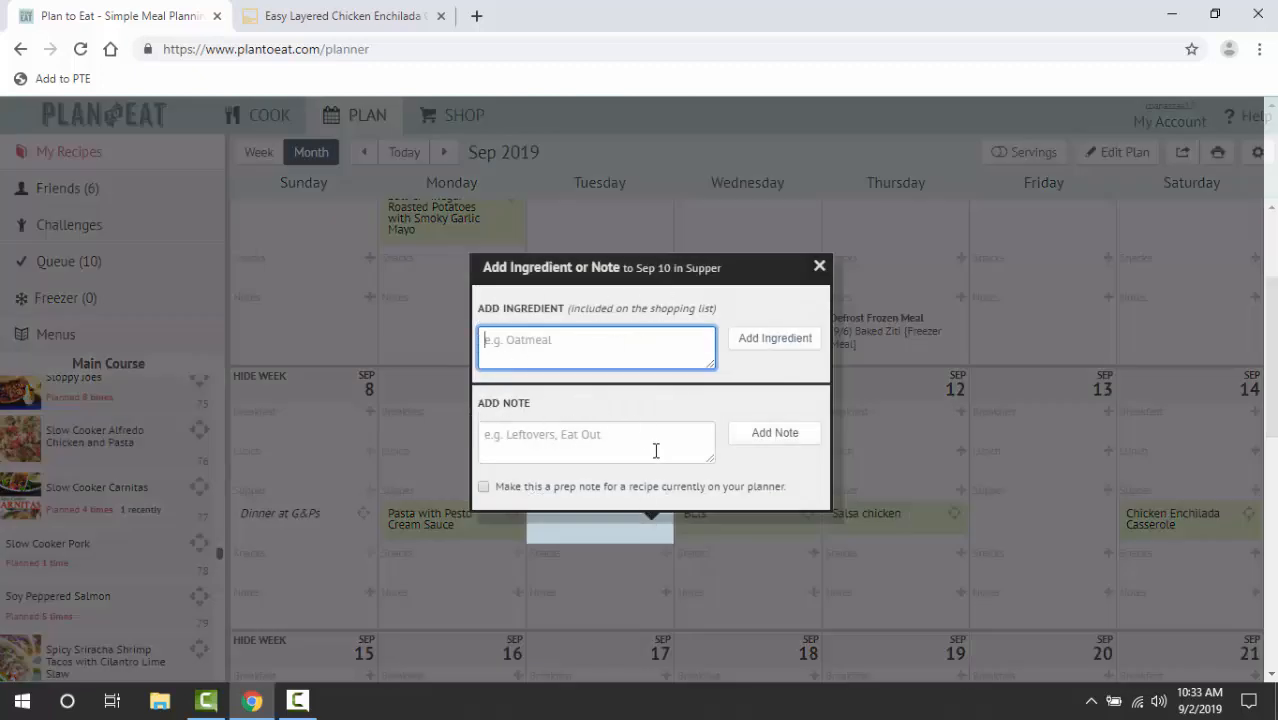
{"action": "left_click", "coordinate": [551, 451]}
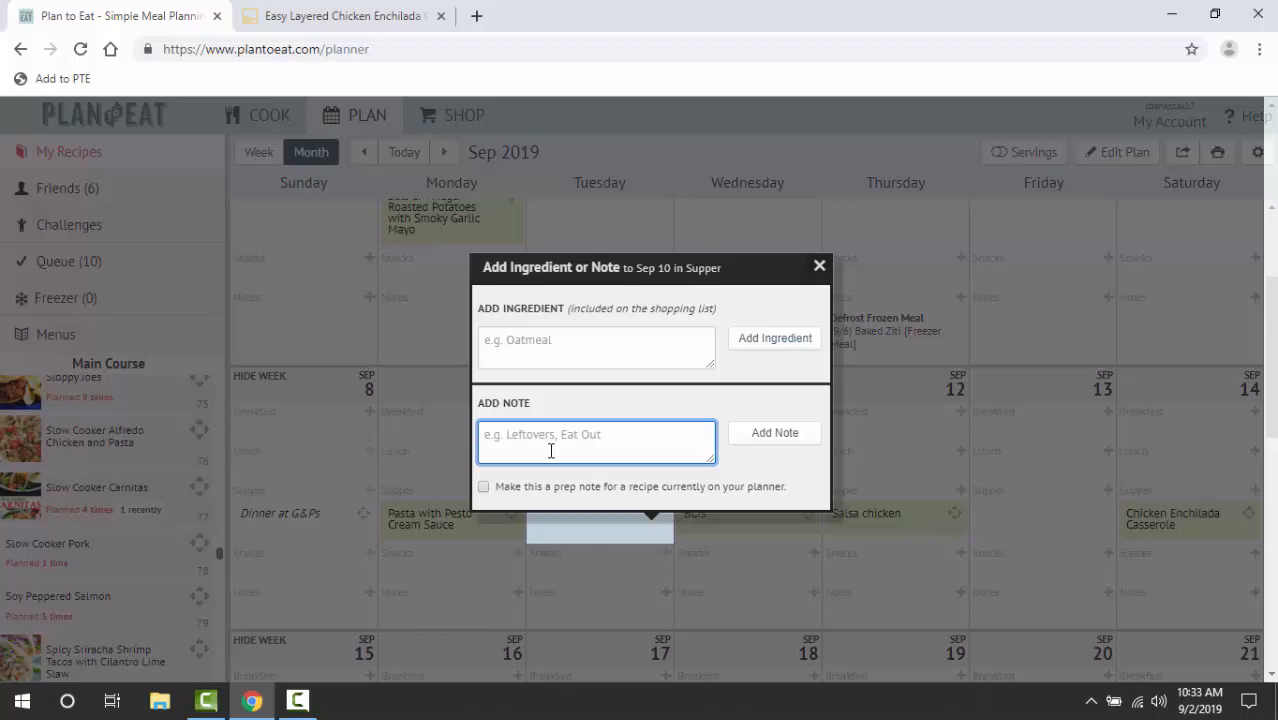
{"action": "type", "text": "Steaks"}
{"action": "left_click", "coordinate": [786, 440]}
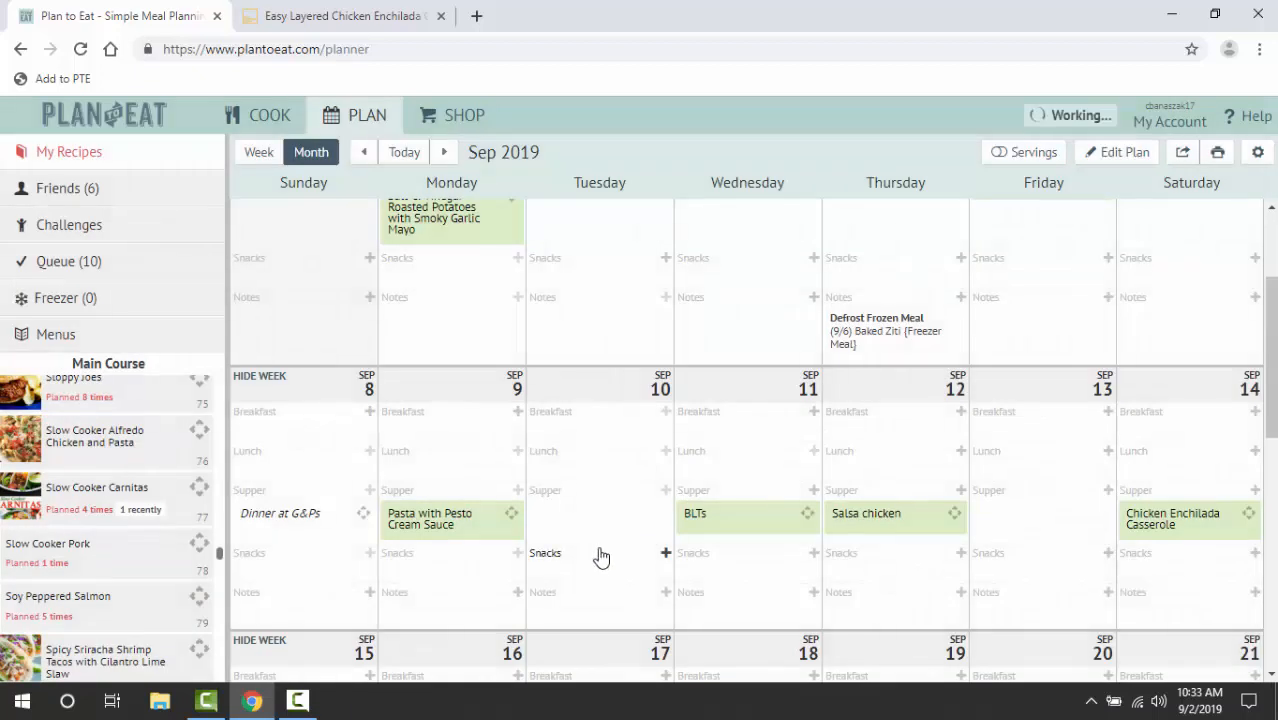
Add Mushrooms as an ingredient to supper on Tuesday, September 10, so they are included on the shopping list
{"action": "left_click", "coordinate": [560, 543]}
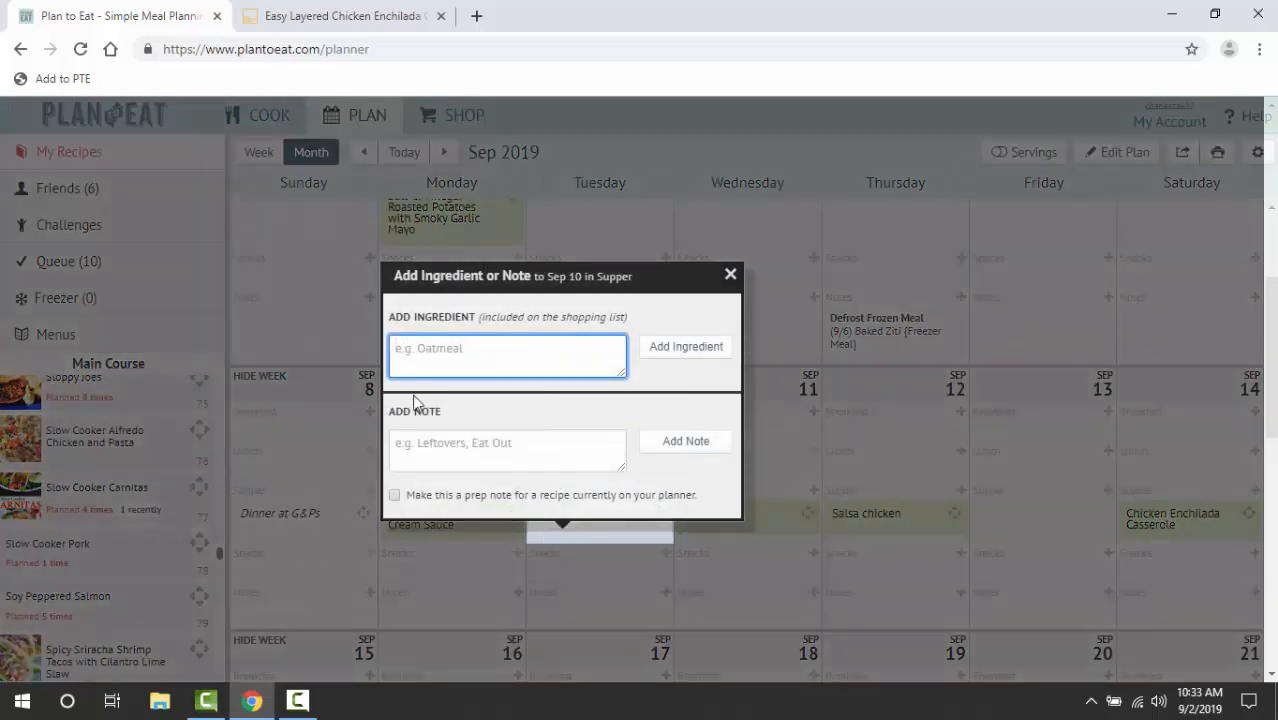
{"action": "type", "text": "Mushrooms"}
{"action": "left_click", "coordinate": [675, 347]}
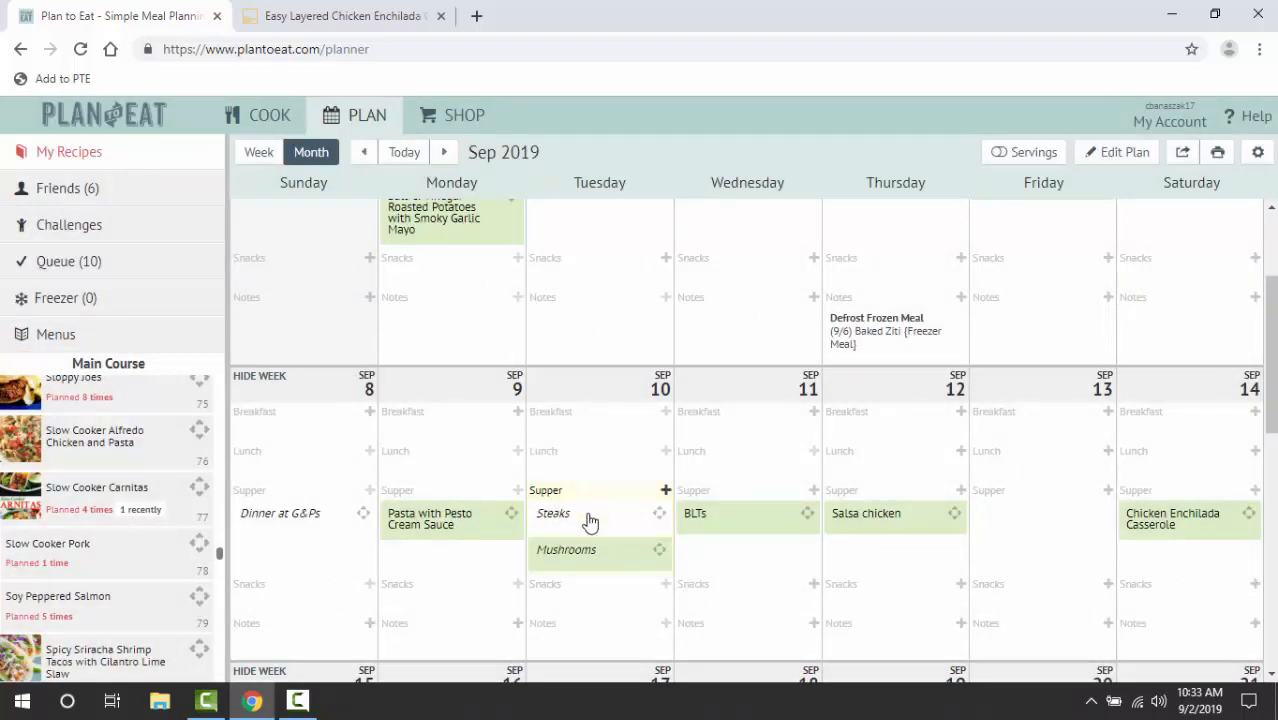
Find Roasted Baby Potatoes among the side dishes and plan them for supper on Tuesday, September 10
{"action": "scroll", "coordinate": [117, 475], "scroll_direction": "down", "scroll_amount": 5}
{"action": "scroll", "coordinate": [117, 475], "scroll_direction": "down", "scroll_amount": 10}
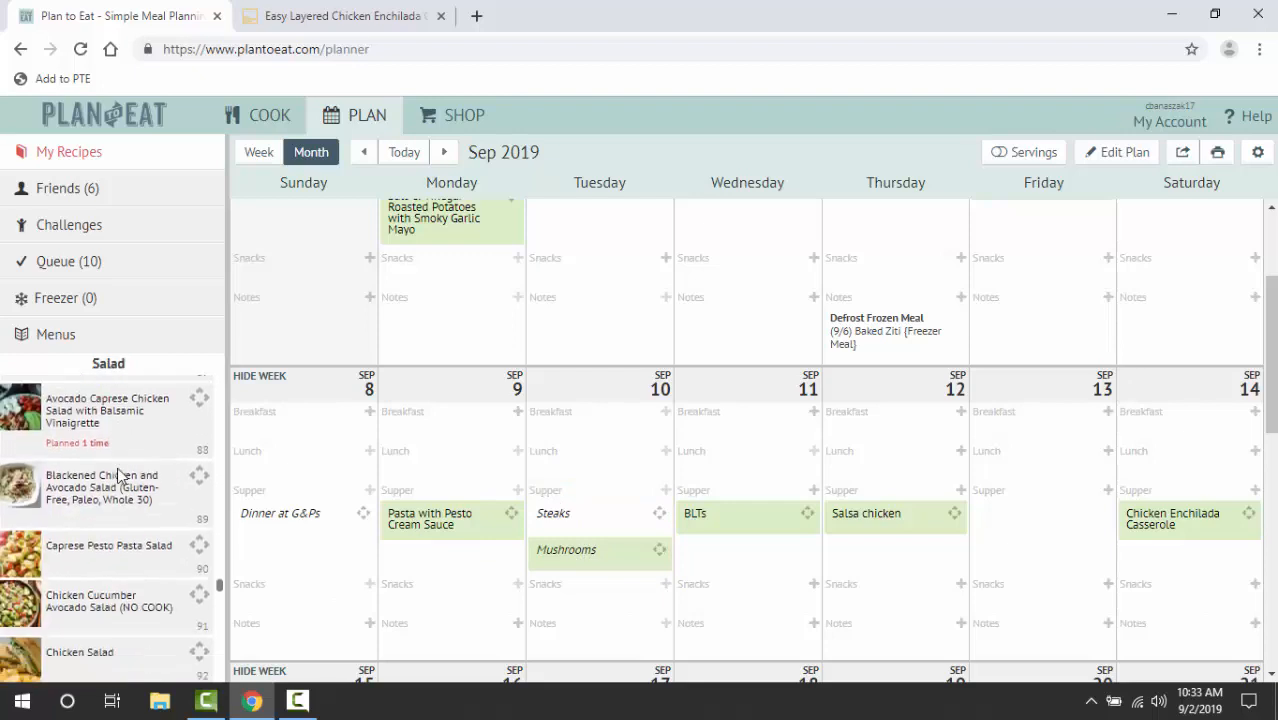
{"action": "scroll", "coordinate": [117, 475], "scroll_direction": "down", "scroll_amount": 4}
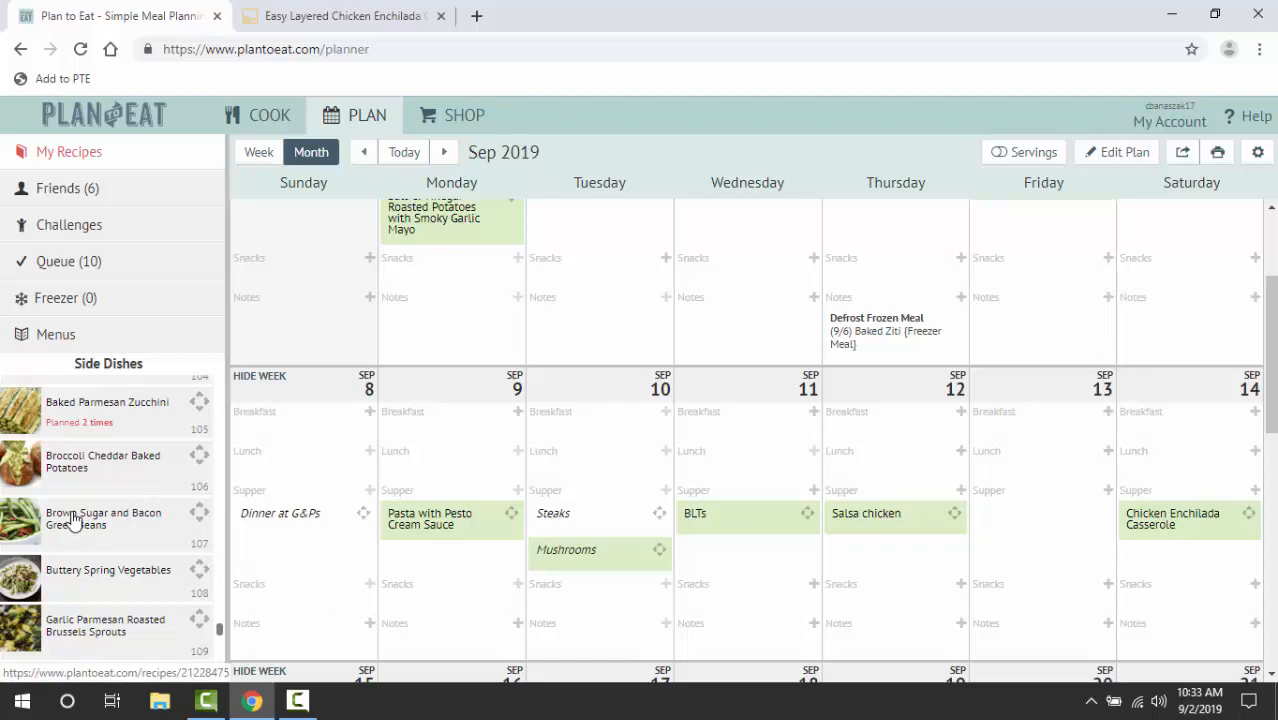
{"action": "scroll", "coordinate": [84, 450], "scroll_direction": "up", "scroll_amount": 1}
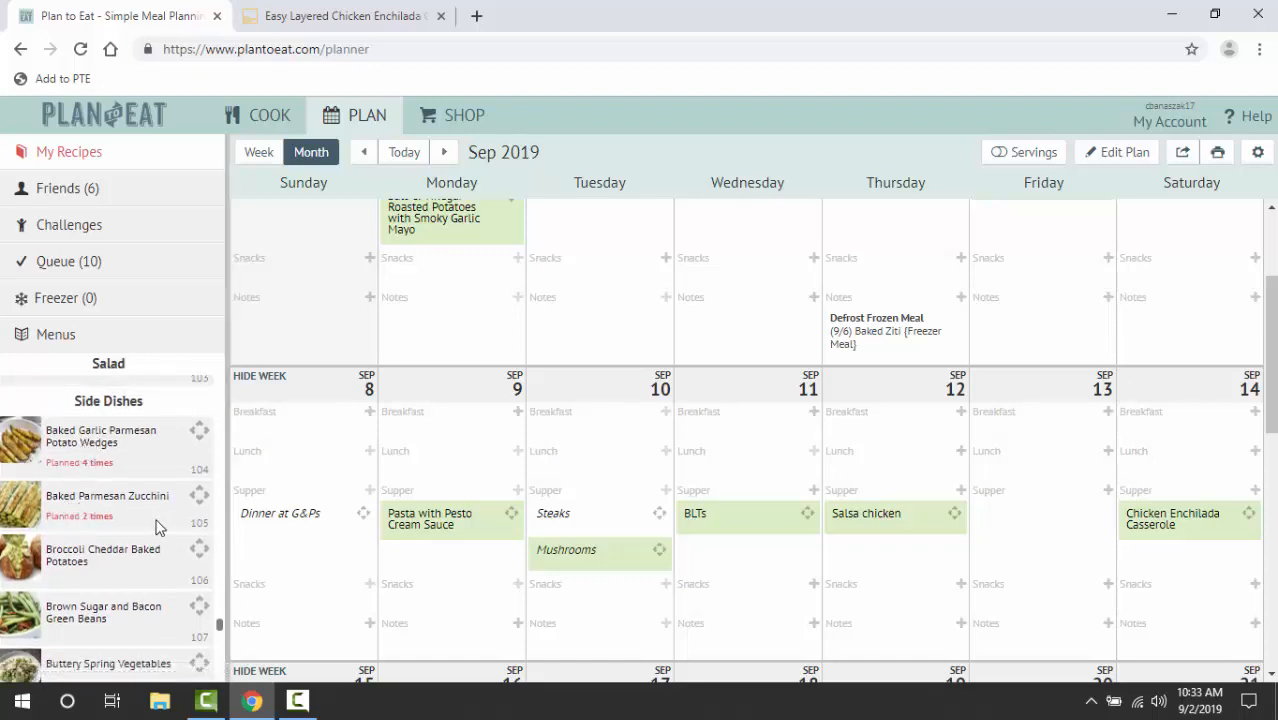
{"action": "scroll", "coordinate": [156, 527], "scroll_direction": "down", "scroll_amount": 4}
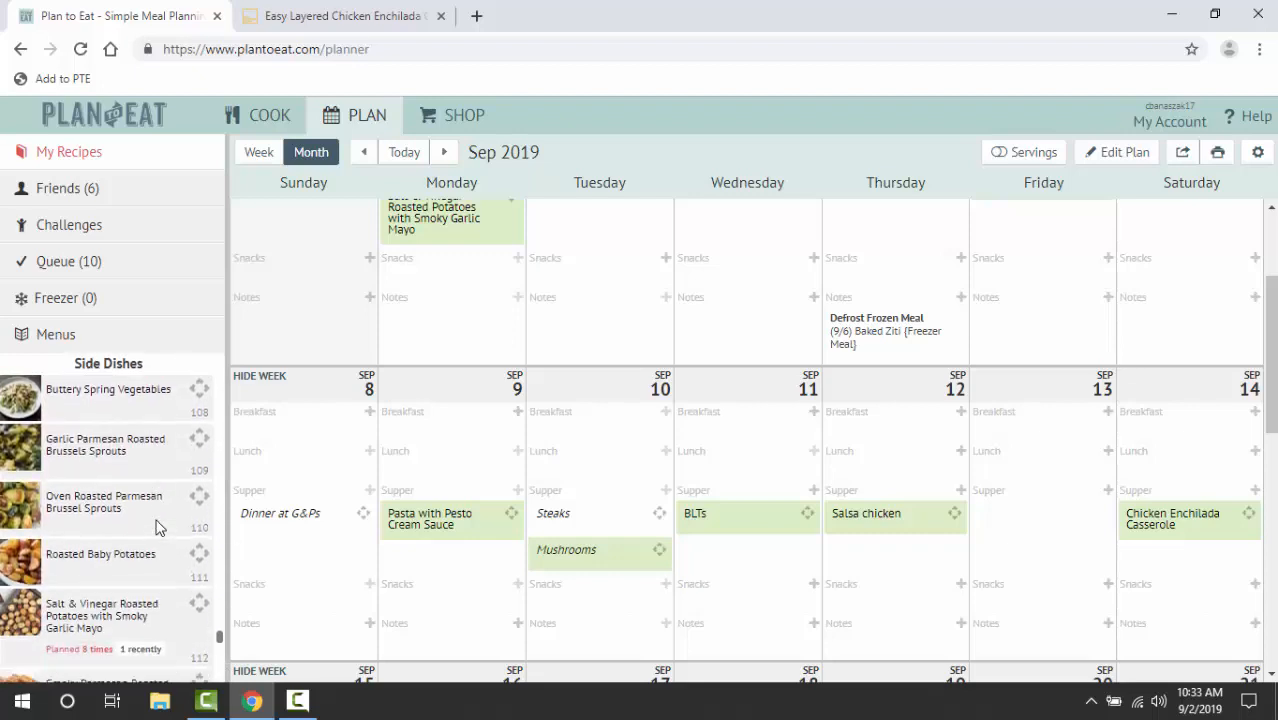
{"action": "scroll", "coordinate": [157, 521], "scroll_direction": "down", "scroll_amount": 2}
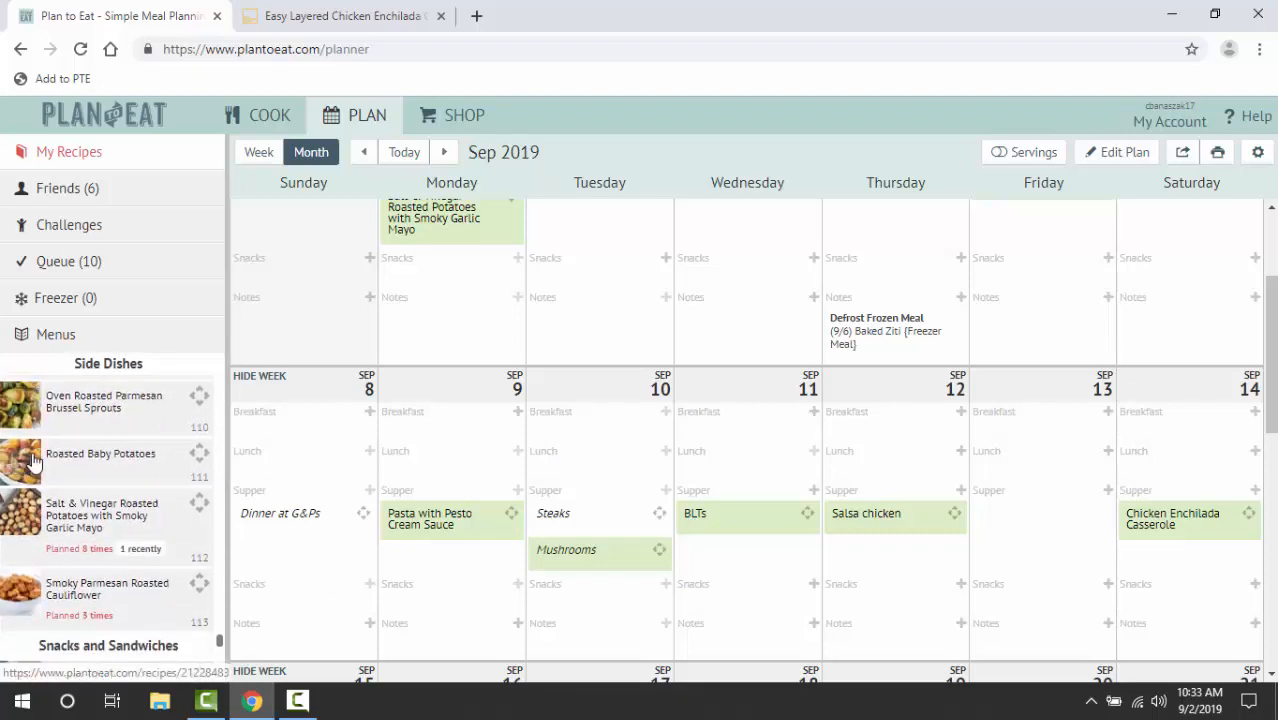
{"action": "left_click_drag", "start_coordinate": [33, 461], "coordinate": [630, 567]}
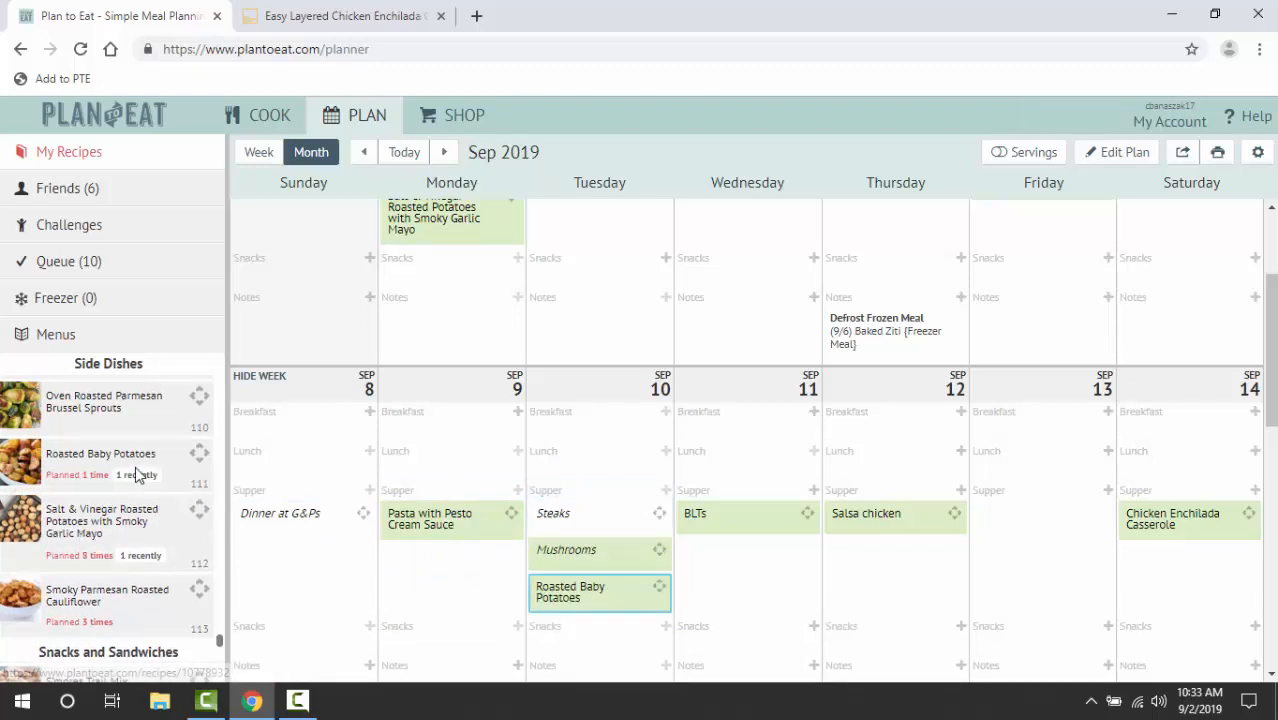
Review the planned suppers for the week of September 8 and open the shopping list
{"action": "scroll", "coordinate": [138, 475], "scroll_direction": "down", "scroll_amount": 1}
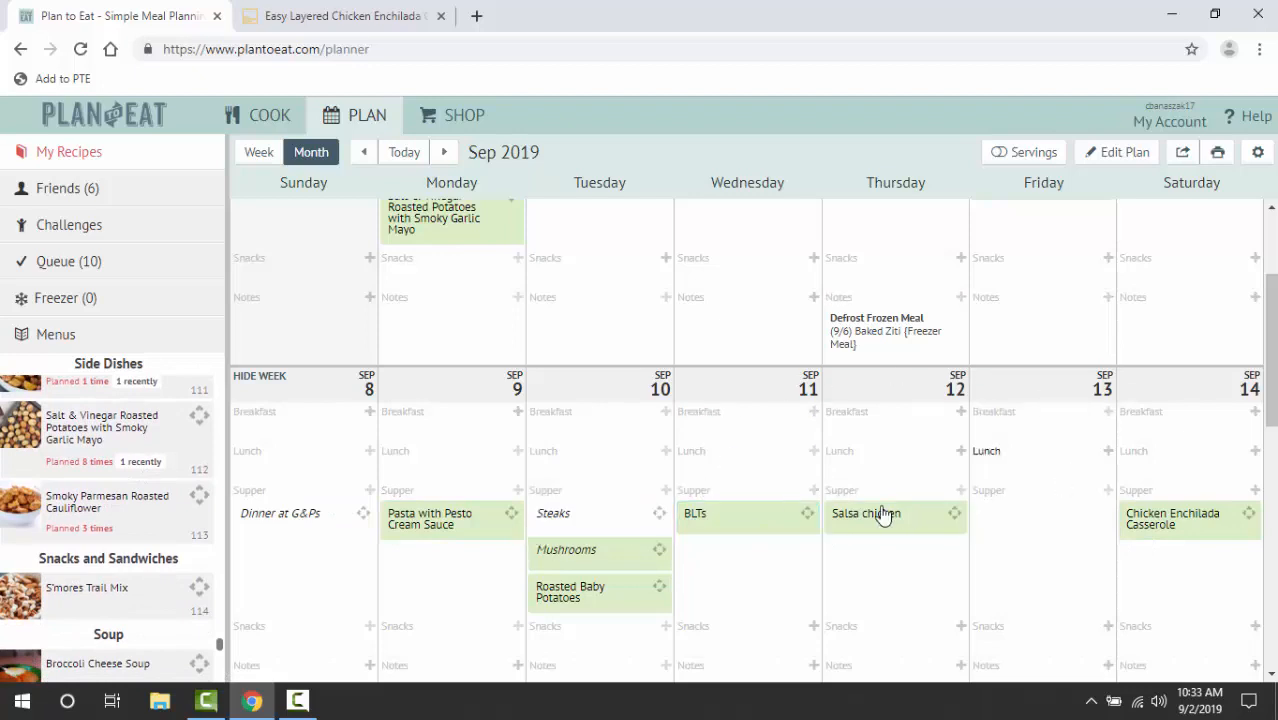
{"action": "scroll", "coordinate": [450, 430], "scroll_direction": "down", "scroll_amount": 1}
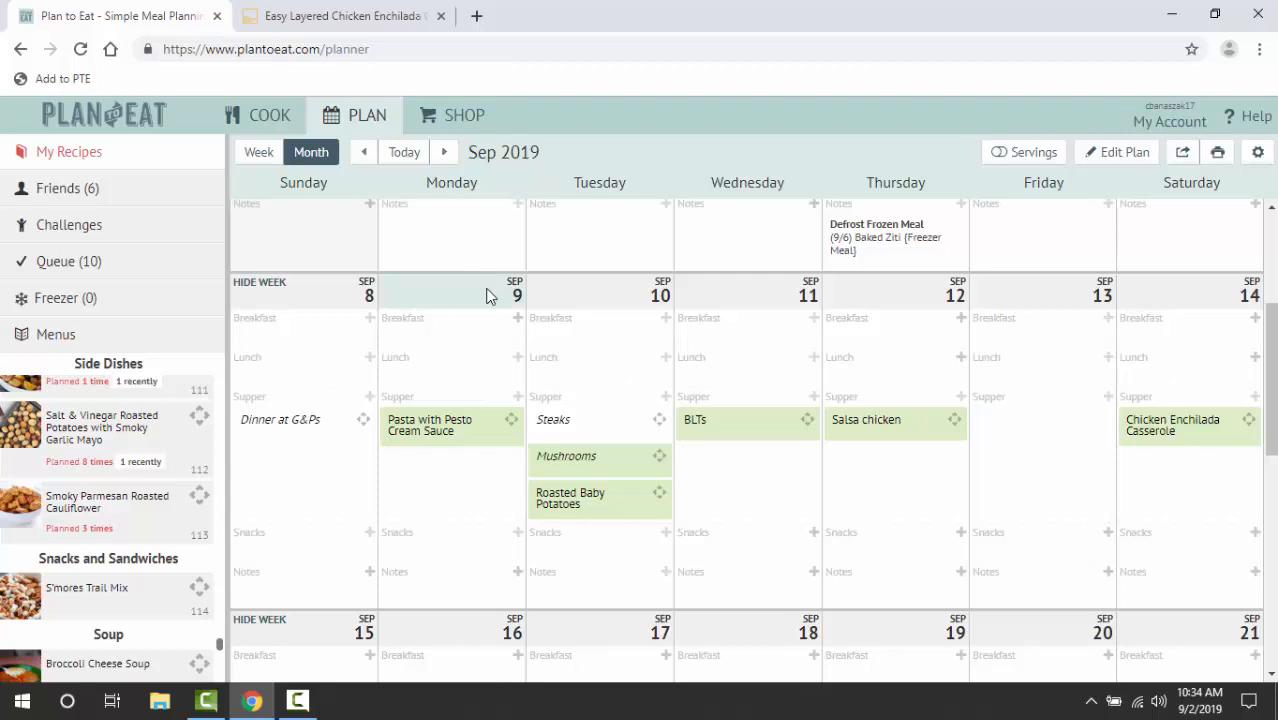
{"action": "left_click", "coordinate": [464, 117]}
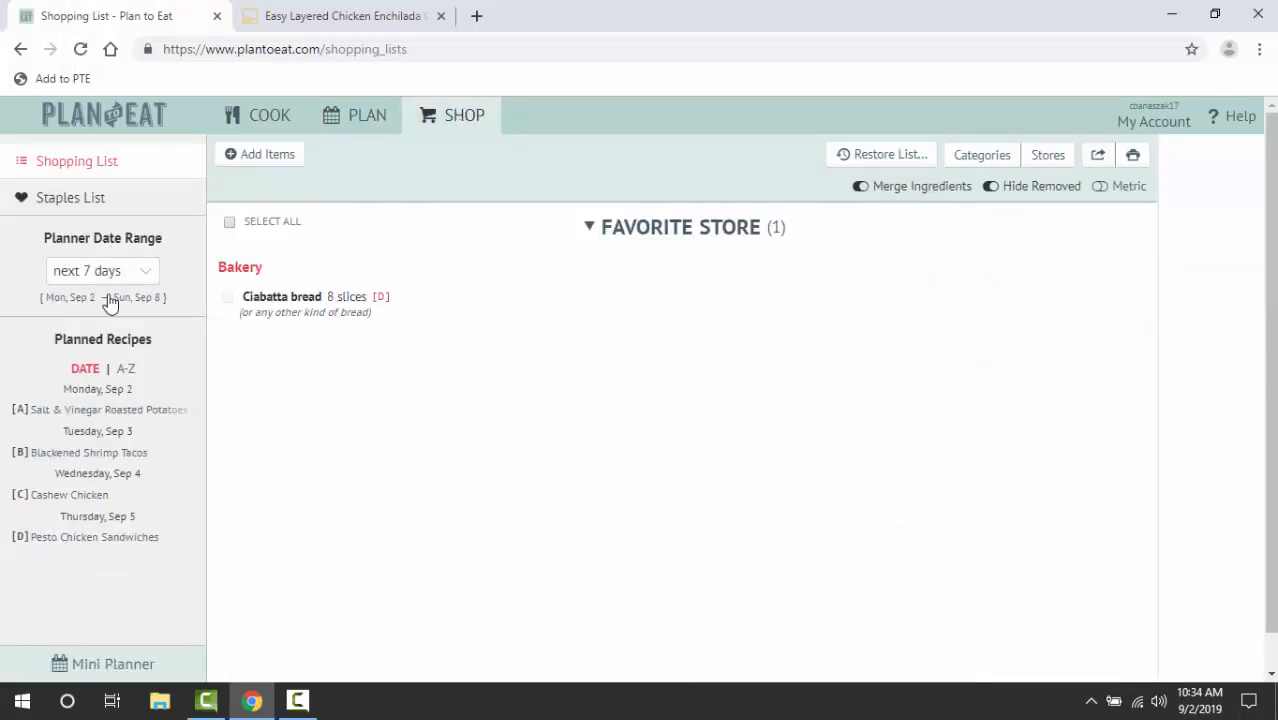
Set the shopping list's planner date range to a custom range from September 8 to September 14, 2019
{"action": "left_click", "coordinate": [86, 297]}
{"action": "left_click", "coordinate": [88, 329]}
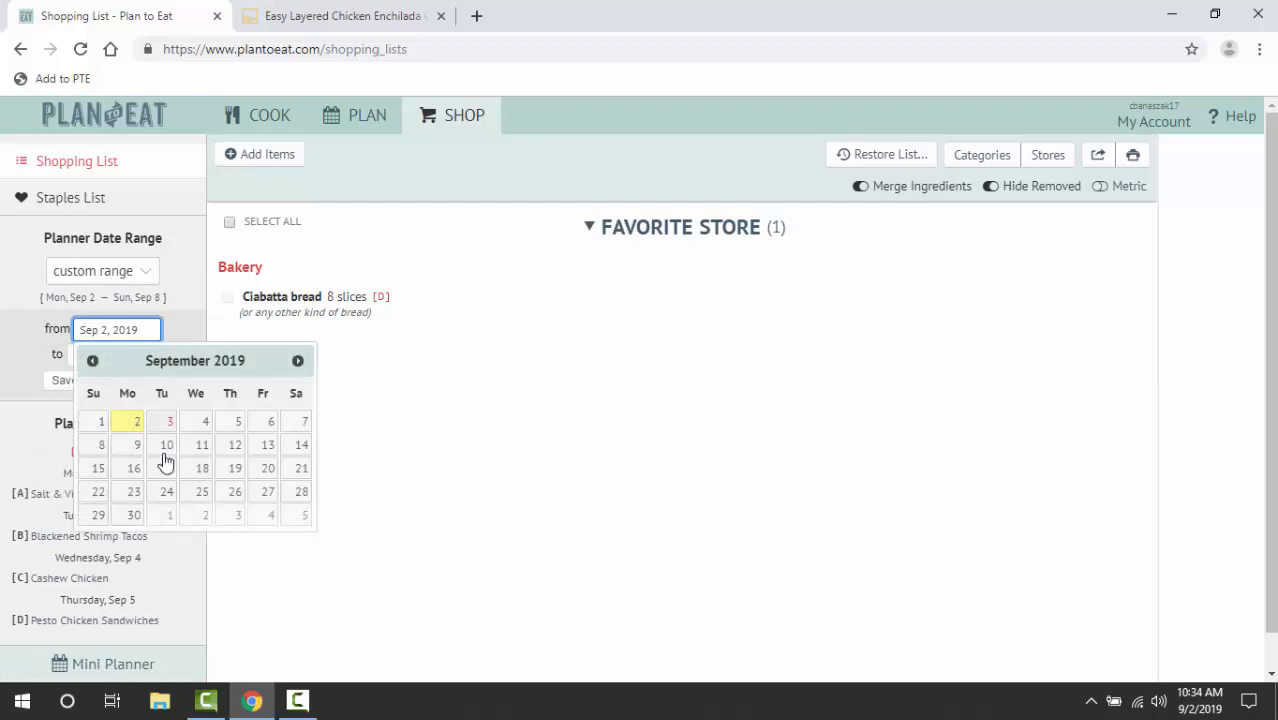
{"action": "left_click", "coordinate": [94, 446]}
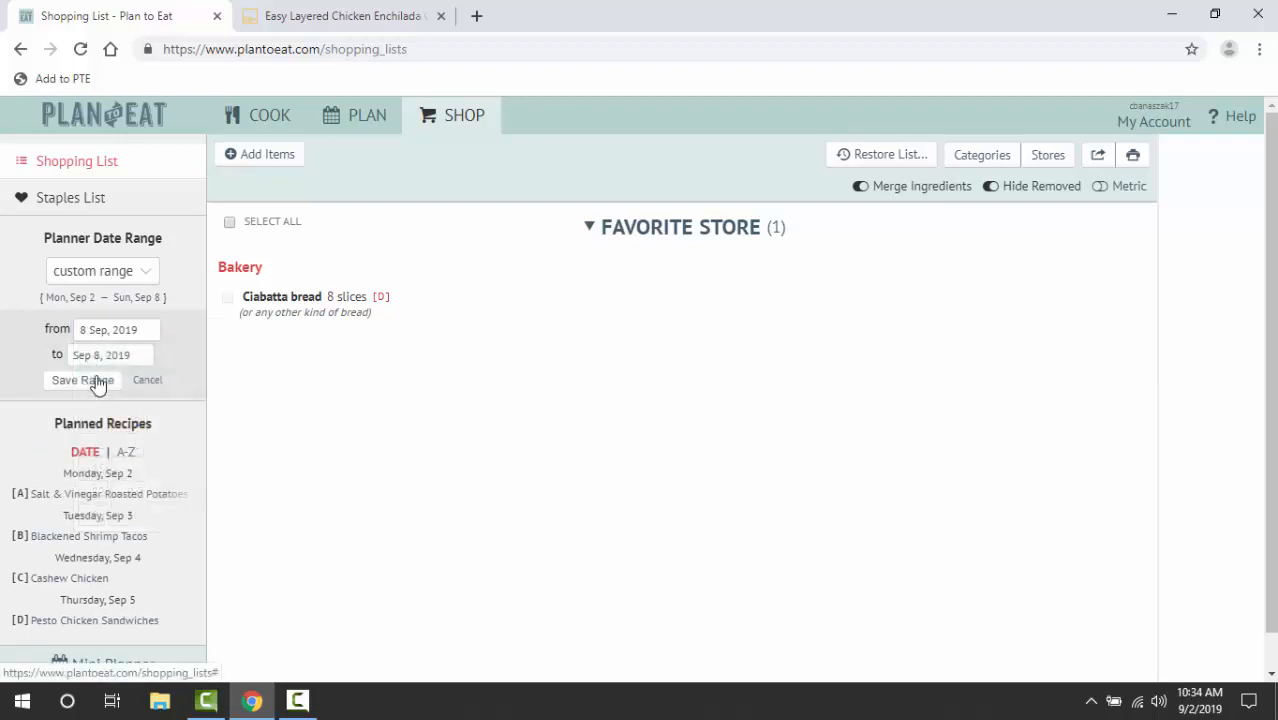
{"action": "left_click", "coordinate": [100, 352]}
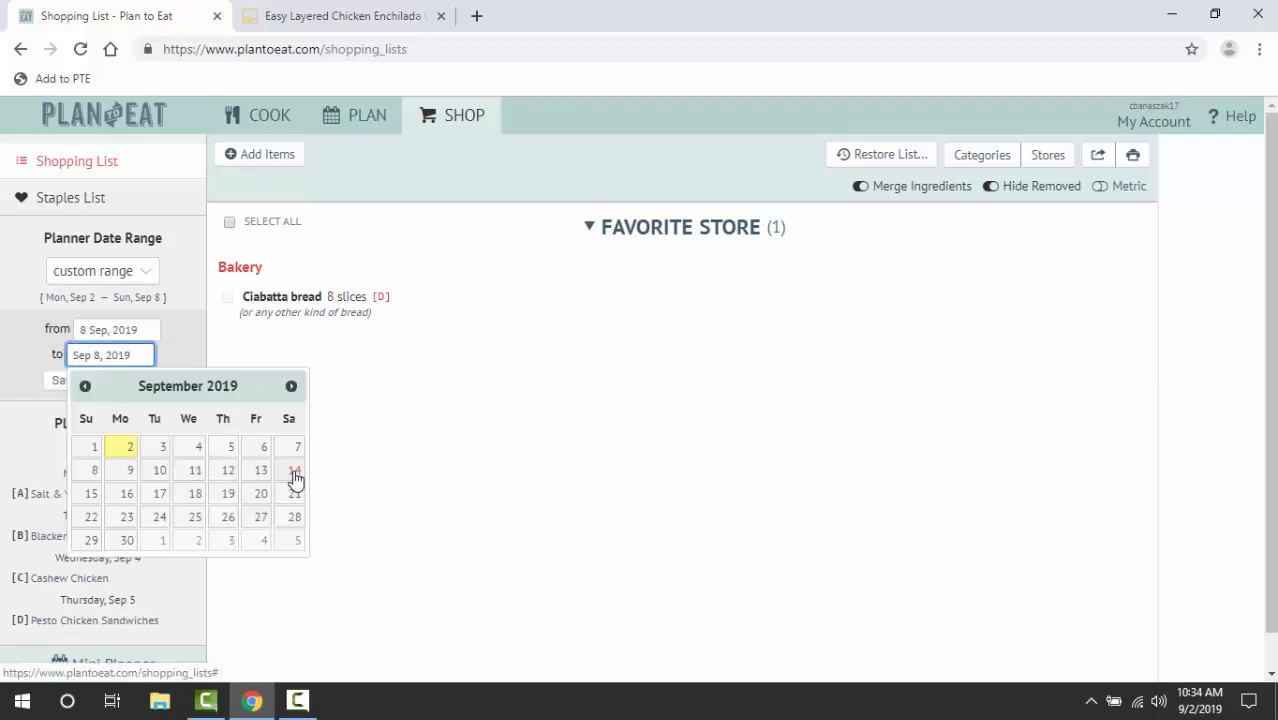
{"action": "left_click", "coordinate": [295, 472]}
{"action": "left_click", "coordinate": [89, 381]}
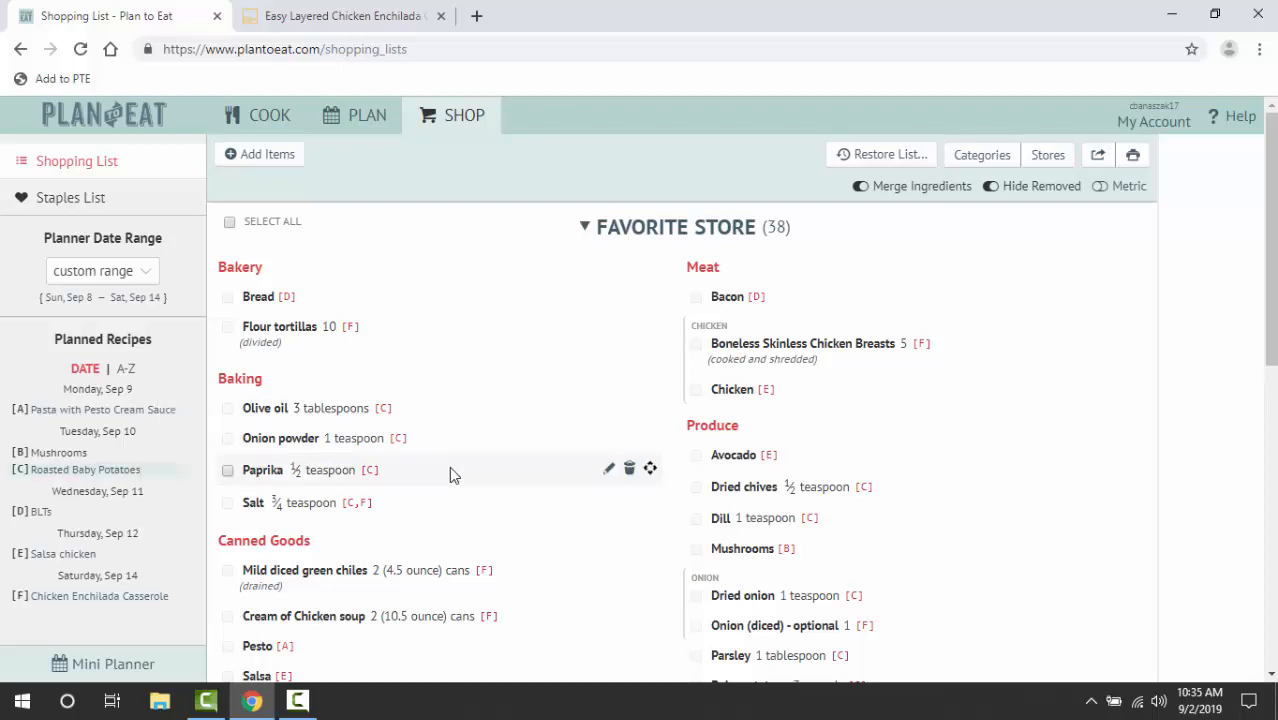
Remove Olive oil, Onion powder, Paprika and Salt from the shopping list, turning off the removal confirmation for one day
{"action": "left_click", "coordinate": [228, 409]}
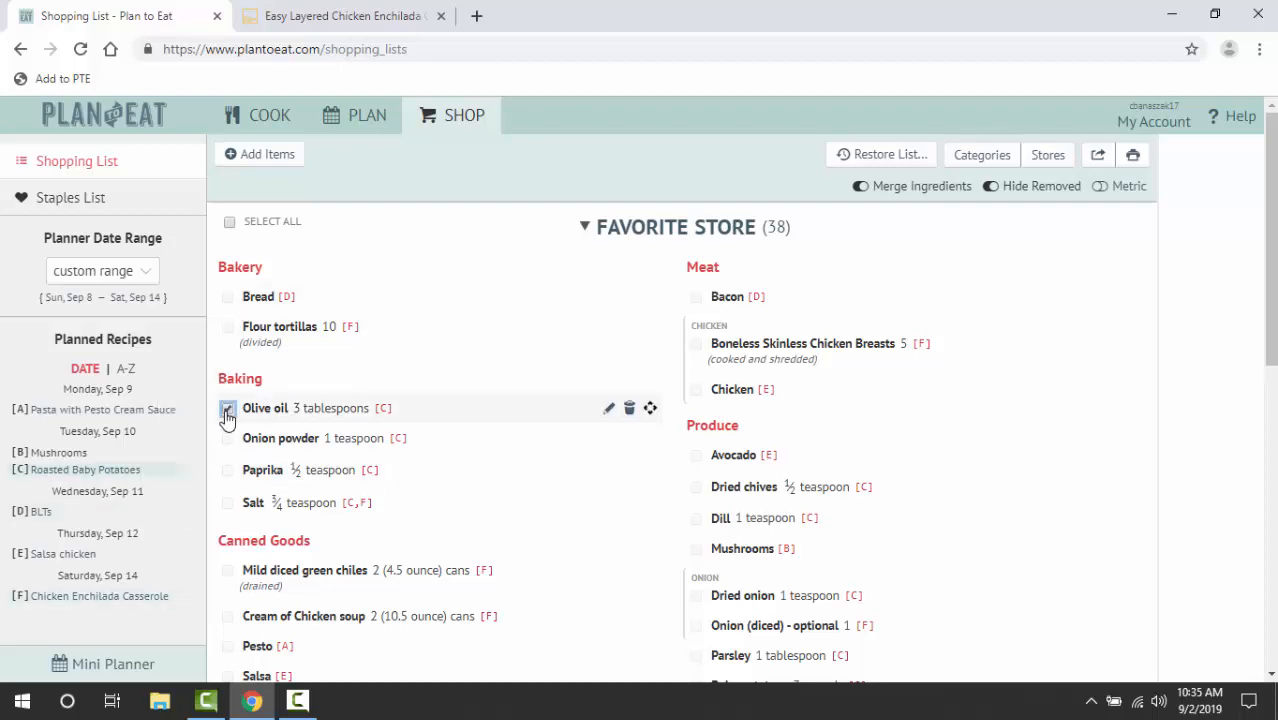
{"action": "left_click", "coordinate": [228, 438]}
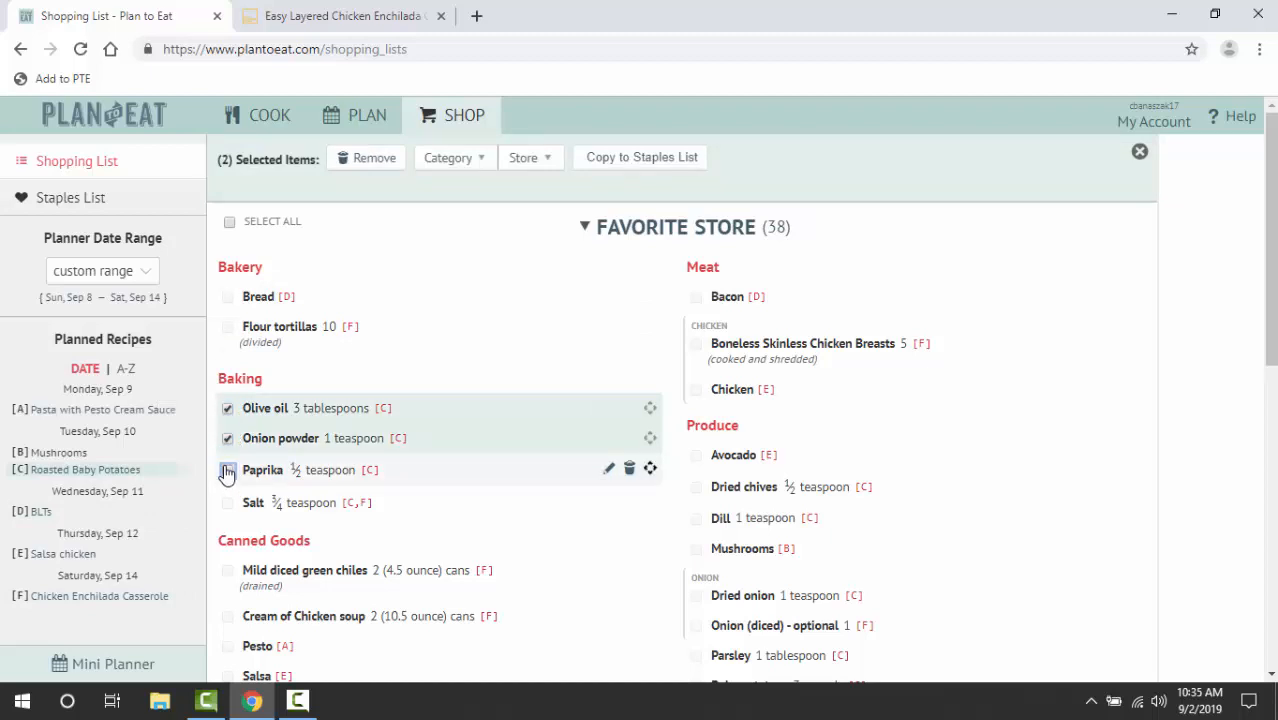
{"action": "left_click", "coordinate": [227, 470]}
{"action": "left_click", "coordinate": [228, 503]}
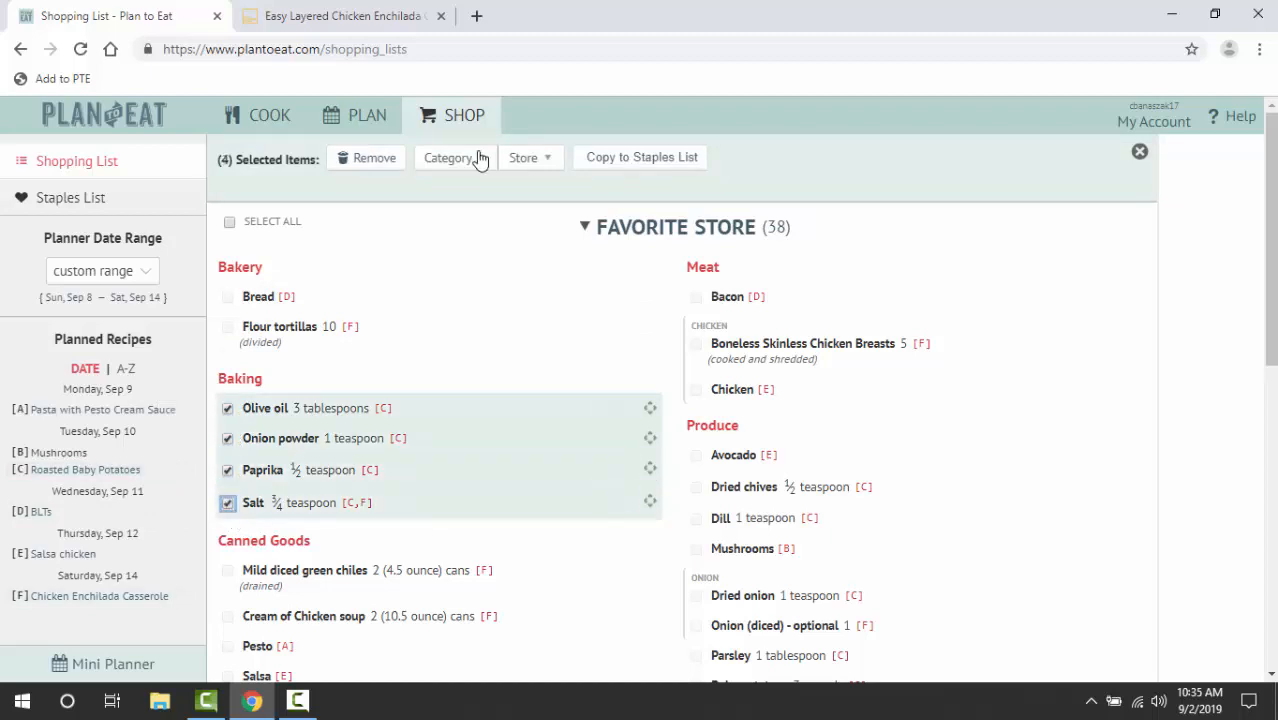
{"action": "left_click", "coordinate": [362, 164]}
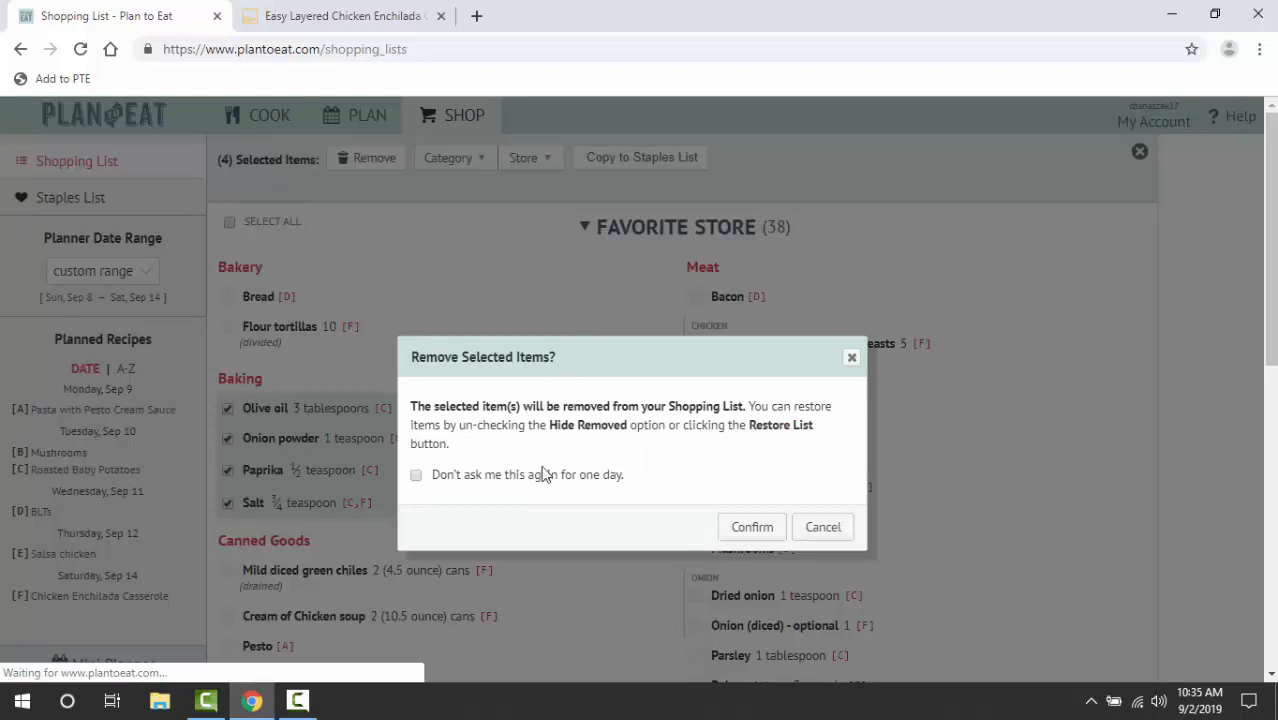
{"action": "left_click", "coordinate": [416, 475]}
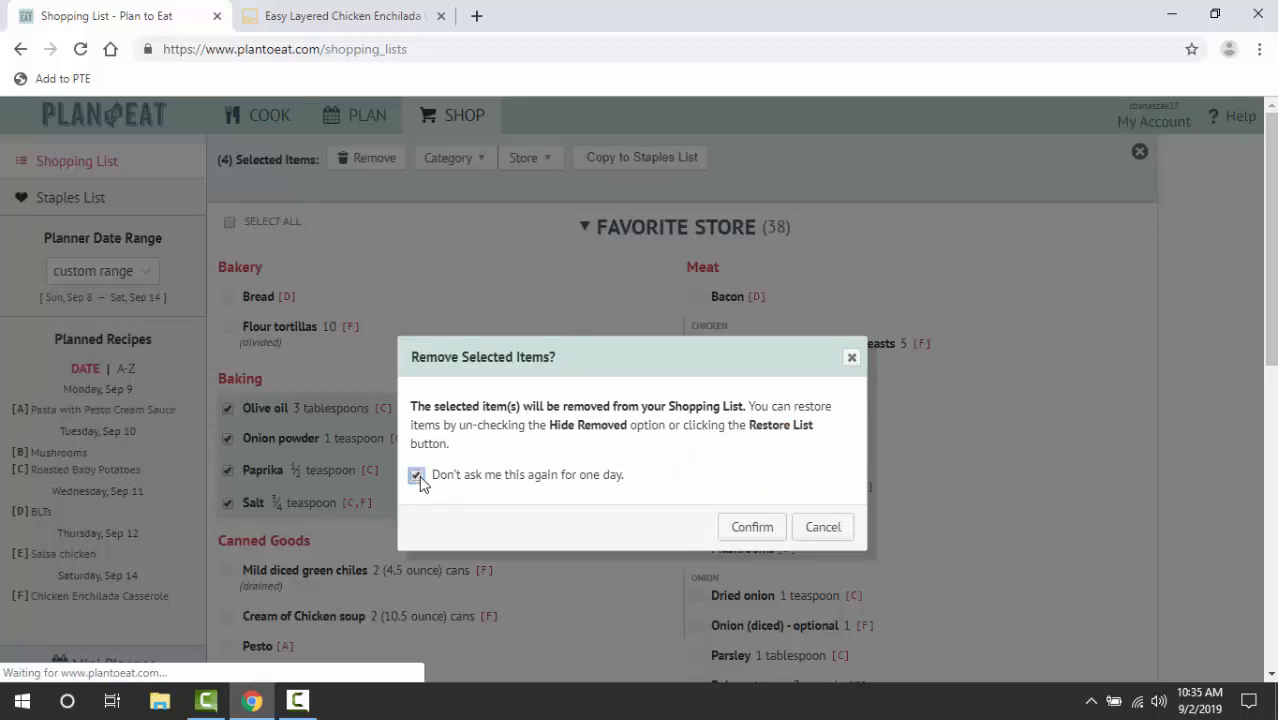
{"action": "left_click", "coordinate": [750, 527]}
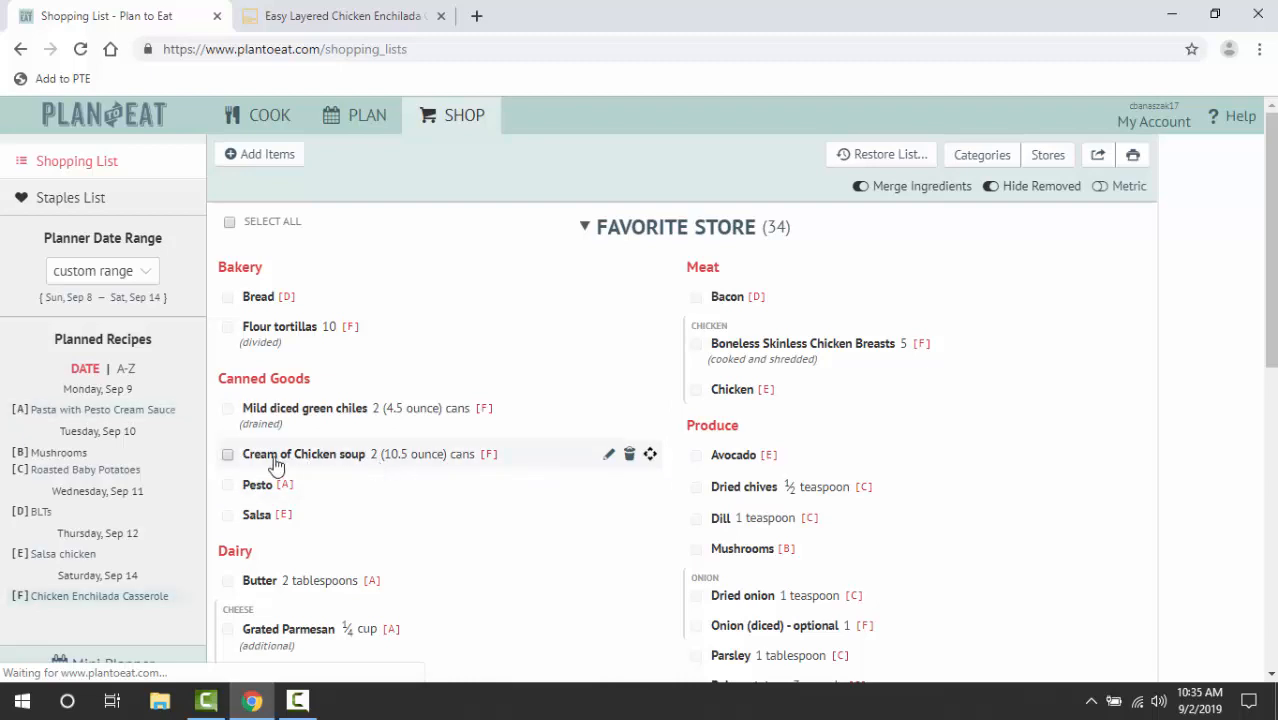
Remove Pesto, Oregano, Garlic salt, Garlic powder, Pepper and Chili powder from the shopping list
{"action": "left_click", "coordinate": [228, 485]}
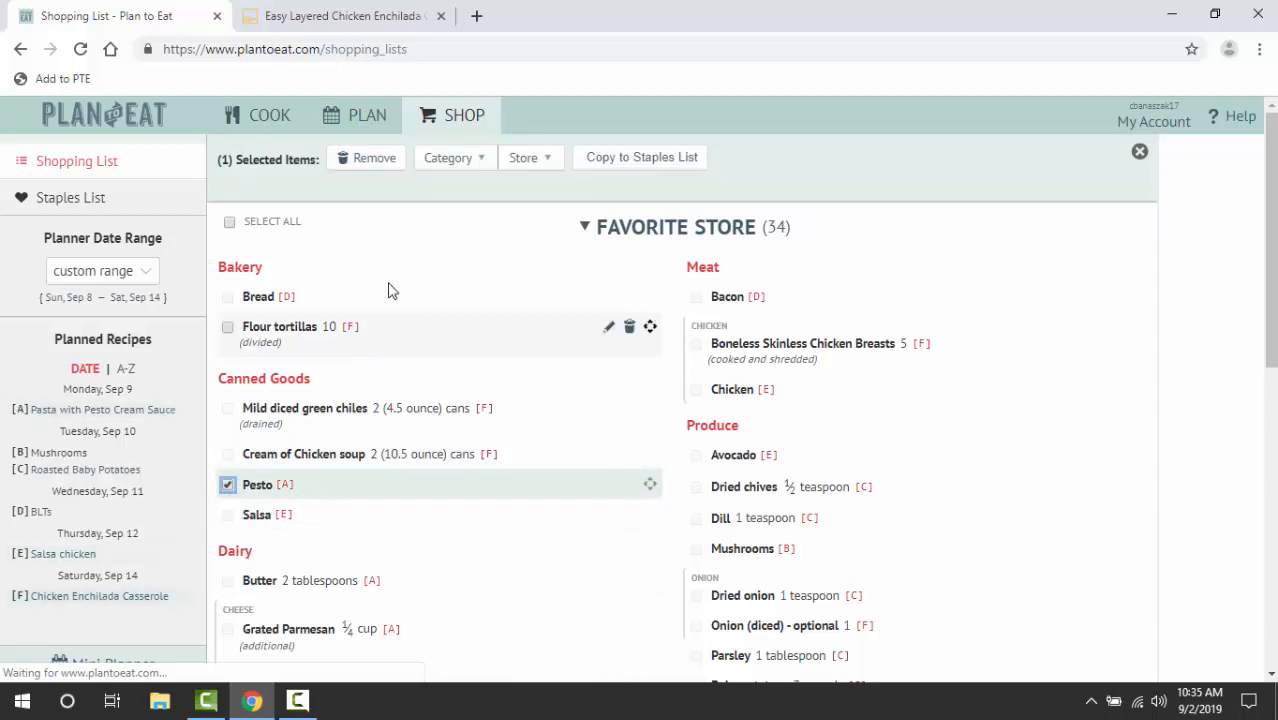
{"action": "left_click", "coordinate": [366, 157]}
{"action": "scroll", "coordinate": [330, 608], "scroll_direction": "down", "scroll_amount": 3}
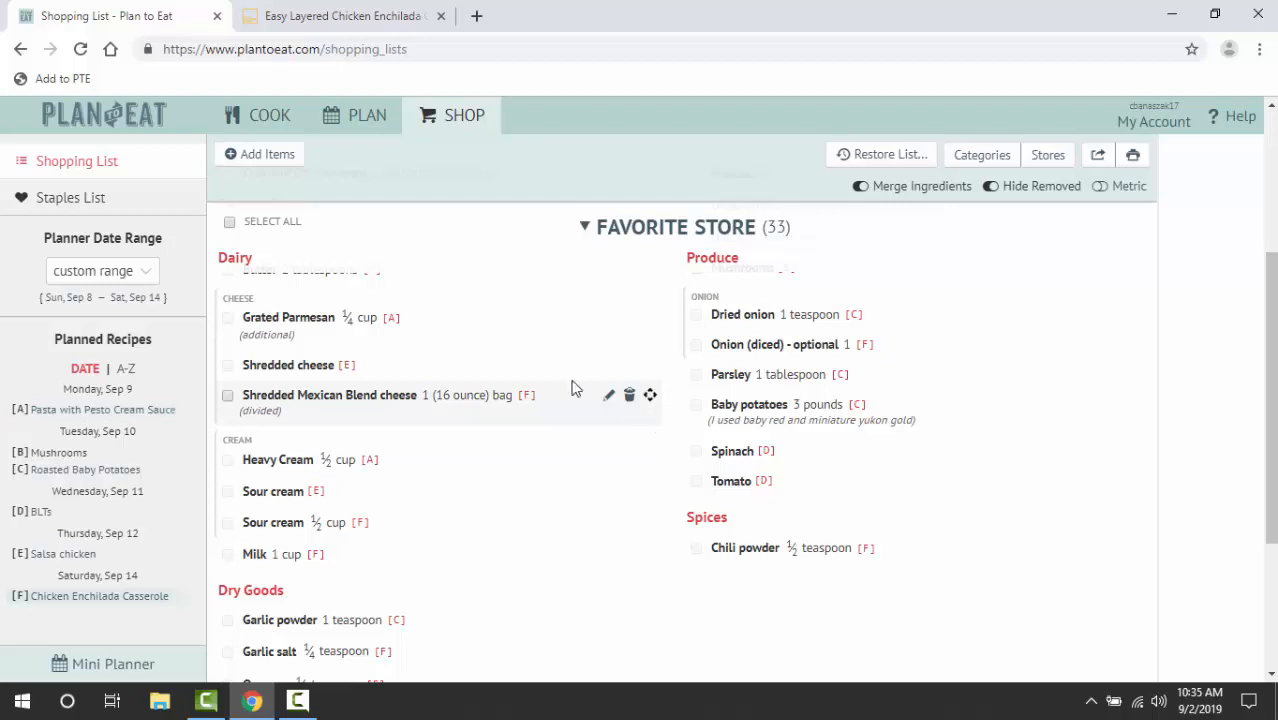
{"action": "scroll", "coordinate": [410, 490], "scroll_direction": "down", "scroll_amount": 2}
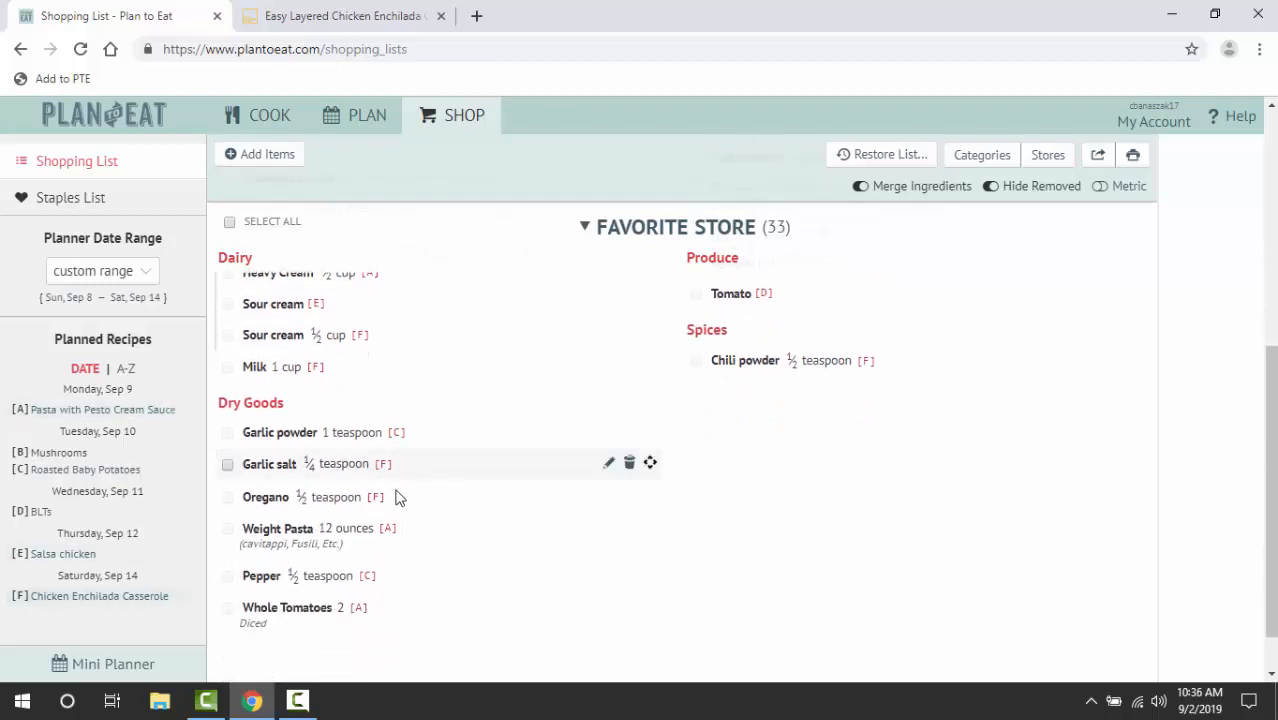
{"action": "left_click", "coordinate": [228, 497]}
{"action": "left_click", "coordinate": [228, 464]}
{"action": "left_click", "coordinate": [227, 433]}
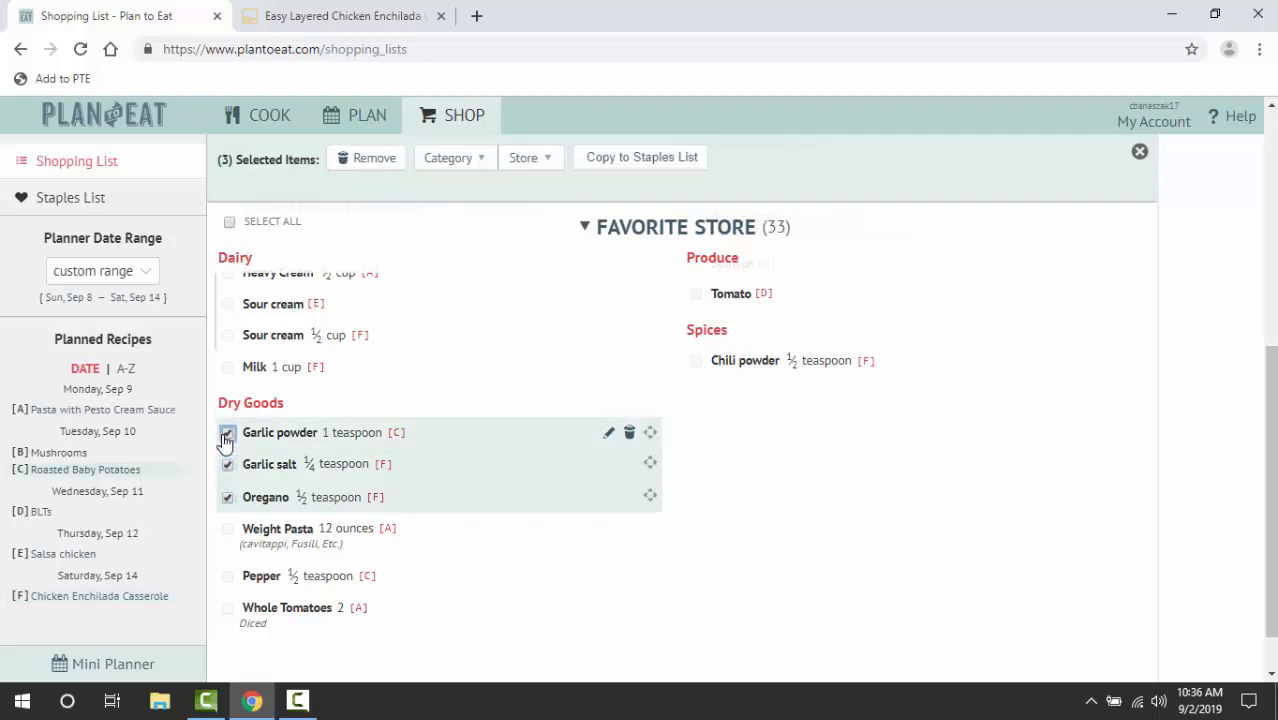
{"action": "left_click", "coordinate": [228, 576]}
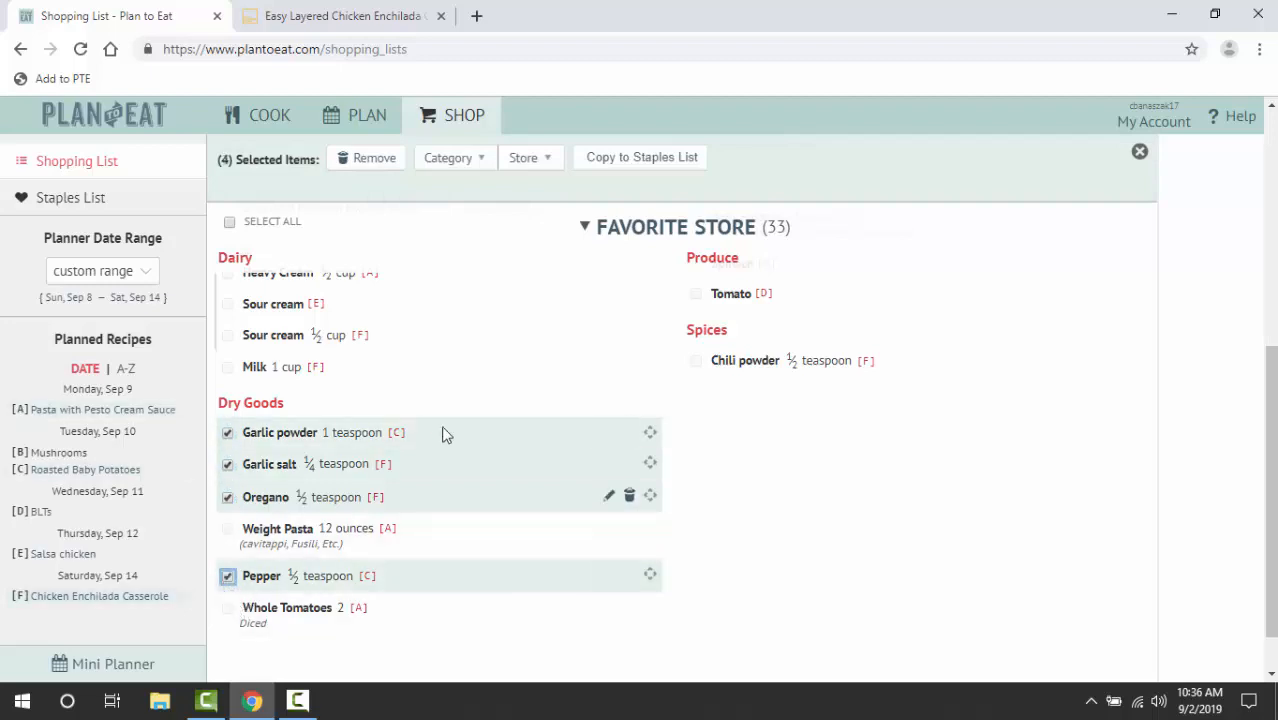
{"action": "left_click", "coordinate": [358, 158]}
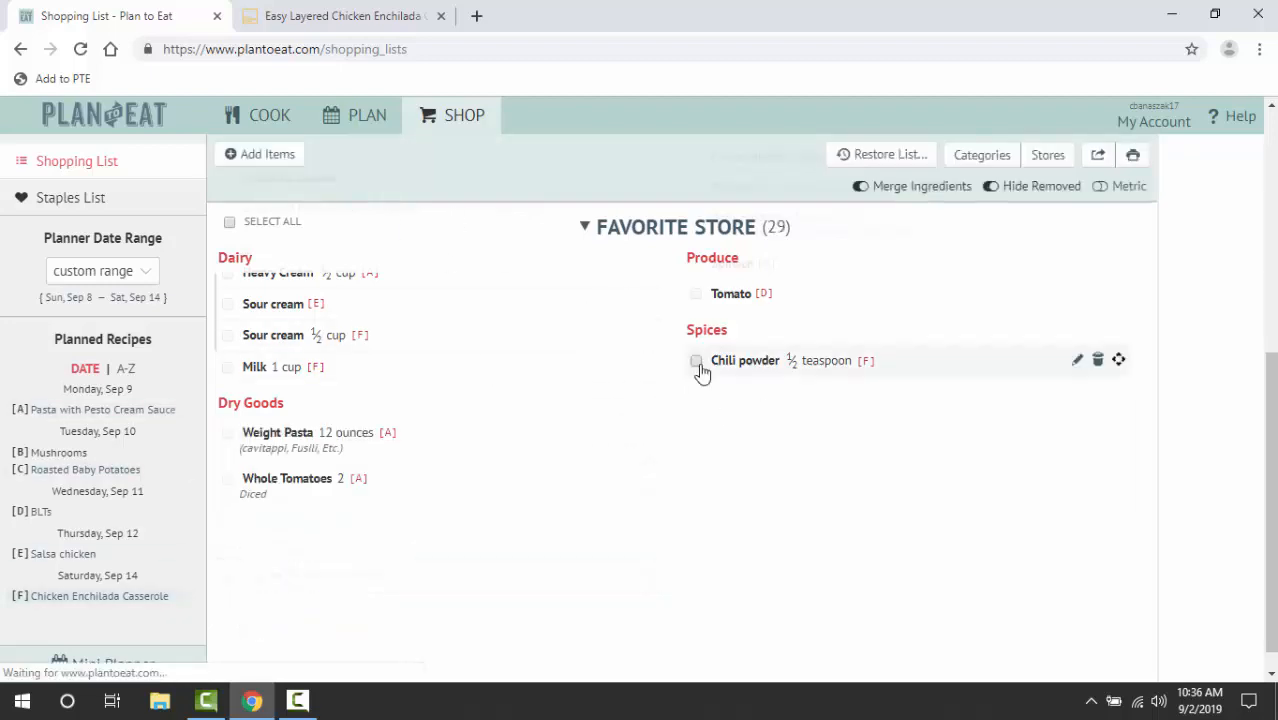
{"action": "left_click", "coordinate": [696, 361]}
{"action": "left_click", "coordinate": [360, 158]}
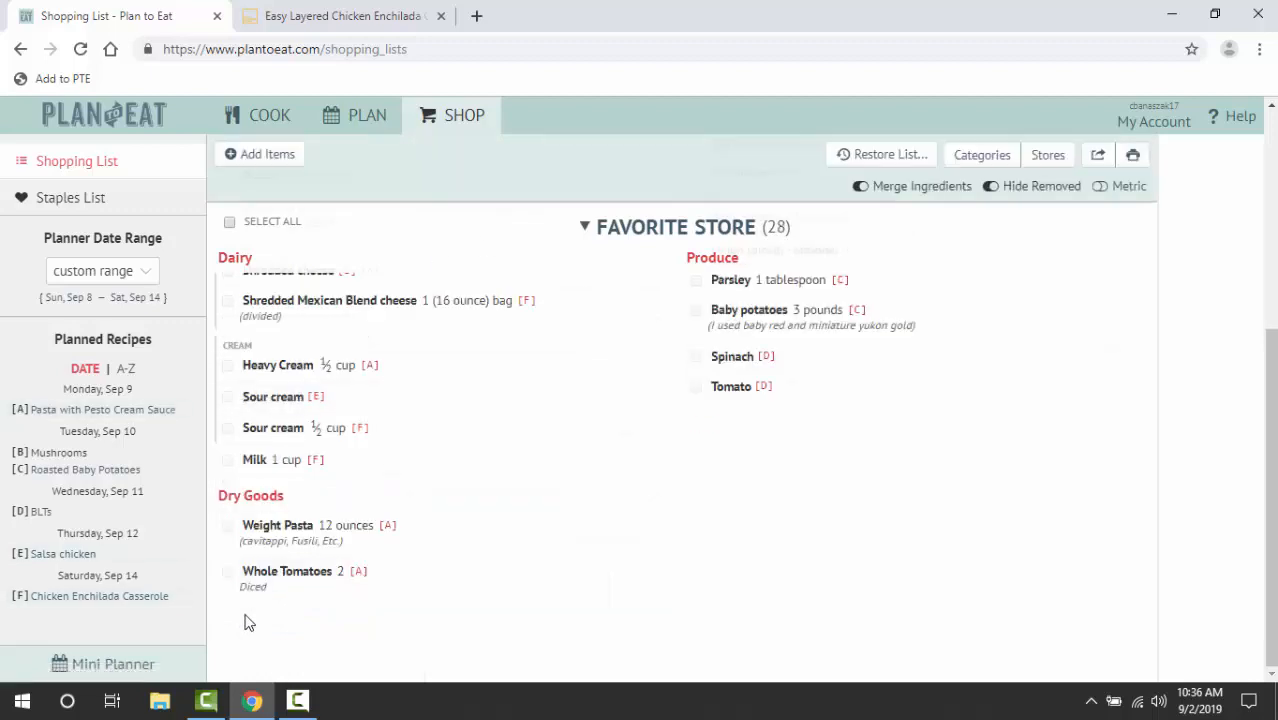
Remove Dried chives and Dill from the Produce items on the shopping list
{"action": "scroll", "coordinate": [765, 323], "scroll_direction": "up", "scroll_amount": 2}
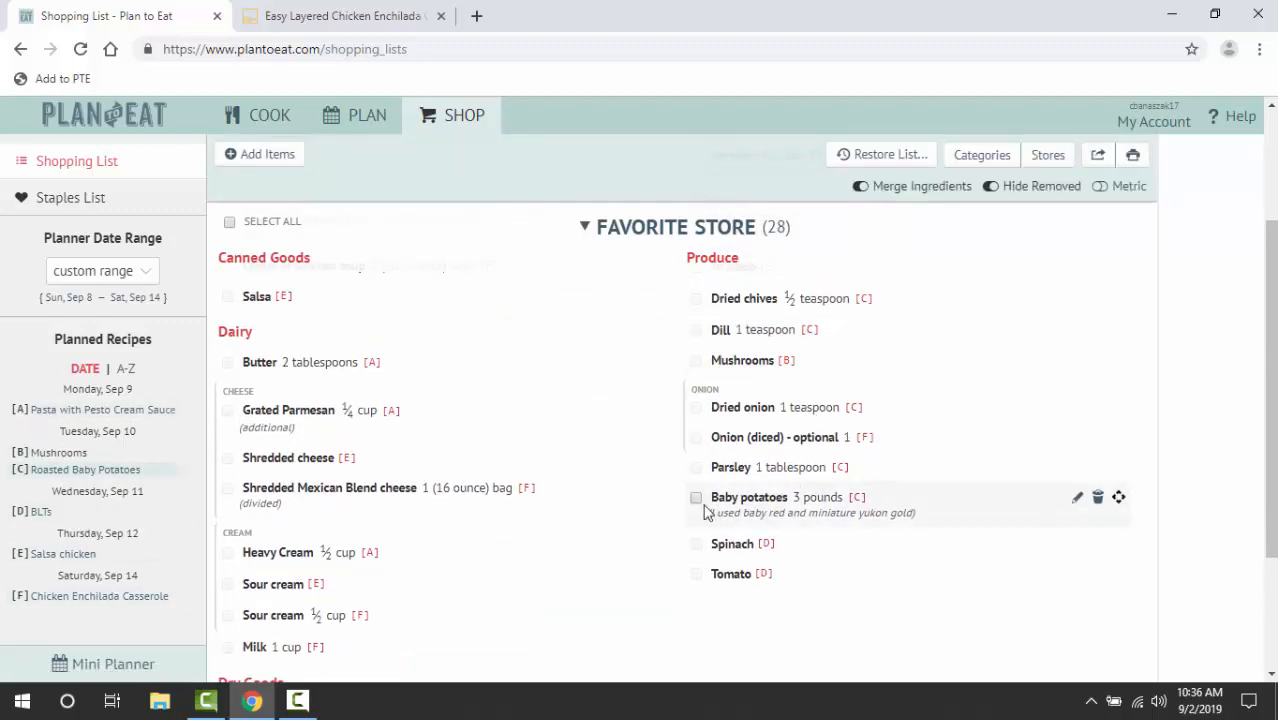
{"action": "left_click", "coordinate": [697, 438]}
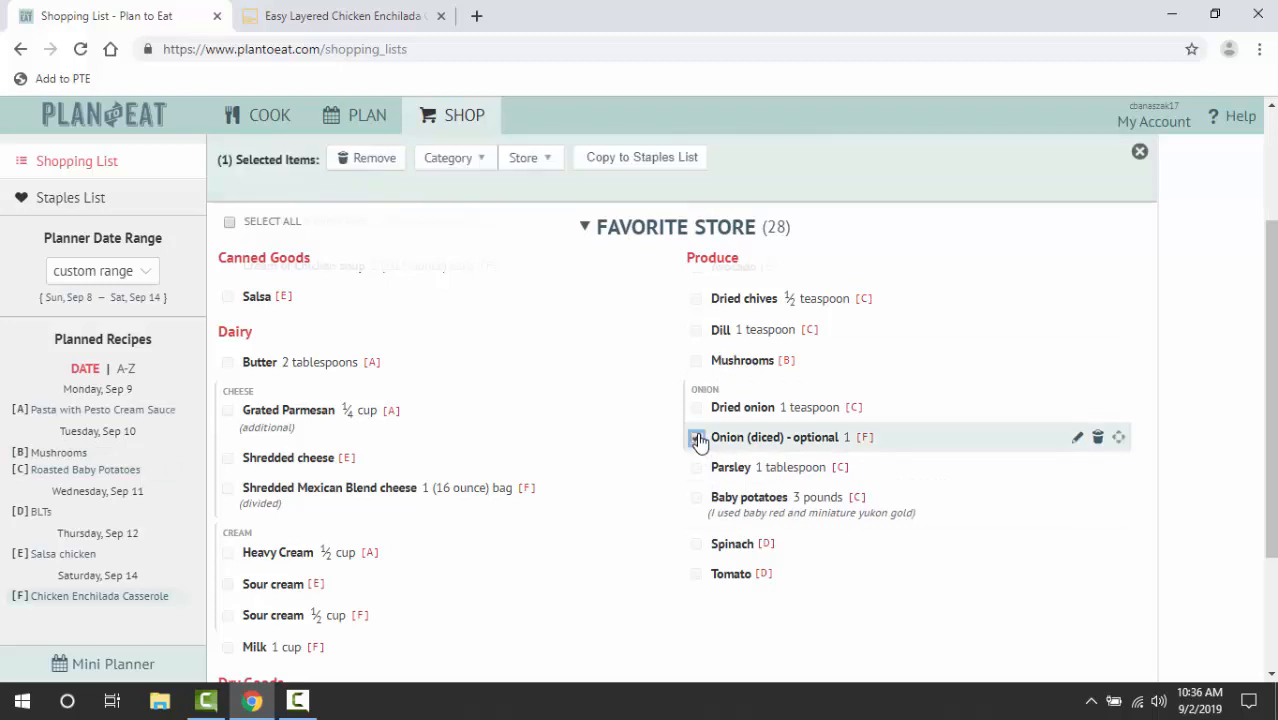
{"action": "left_click", "coordinate": [697, 438]}
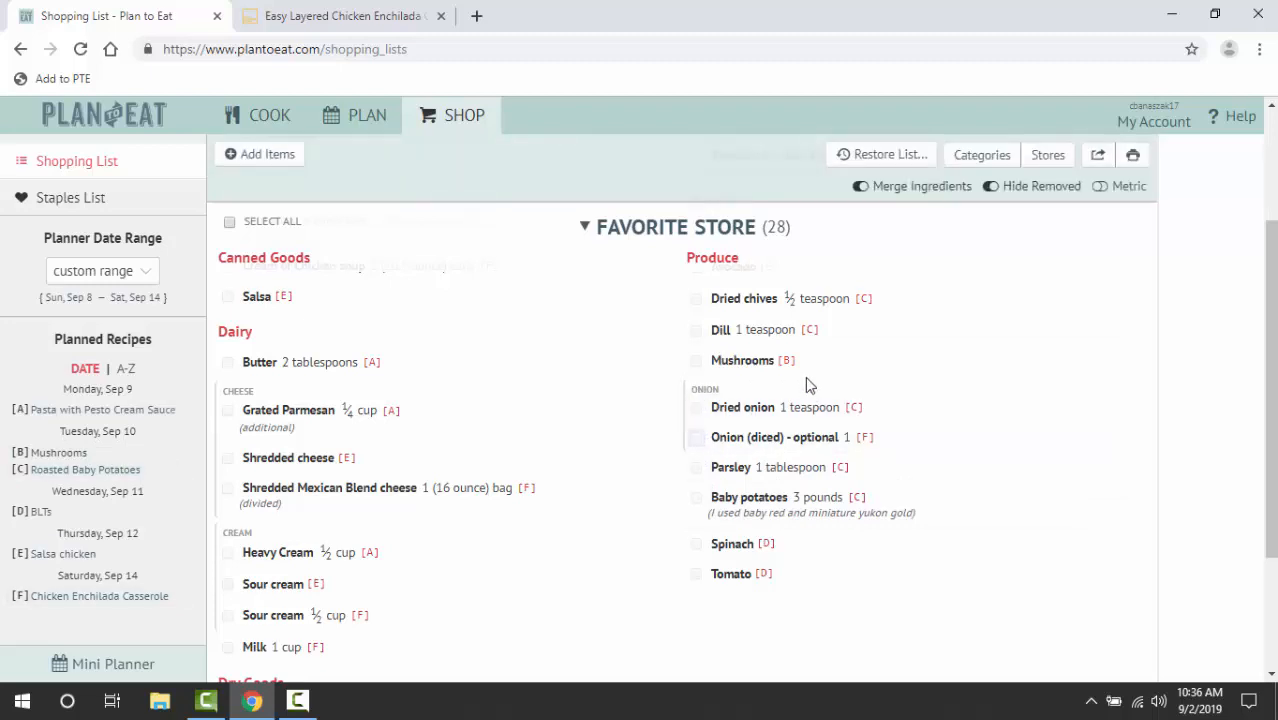
{"action": "scroll", "coordinate": [810, 385], "scroll_direction": "up", "scroll_amount": 1}
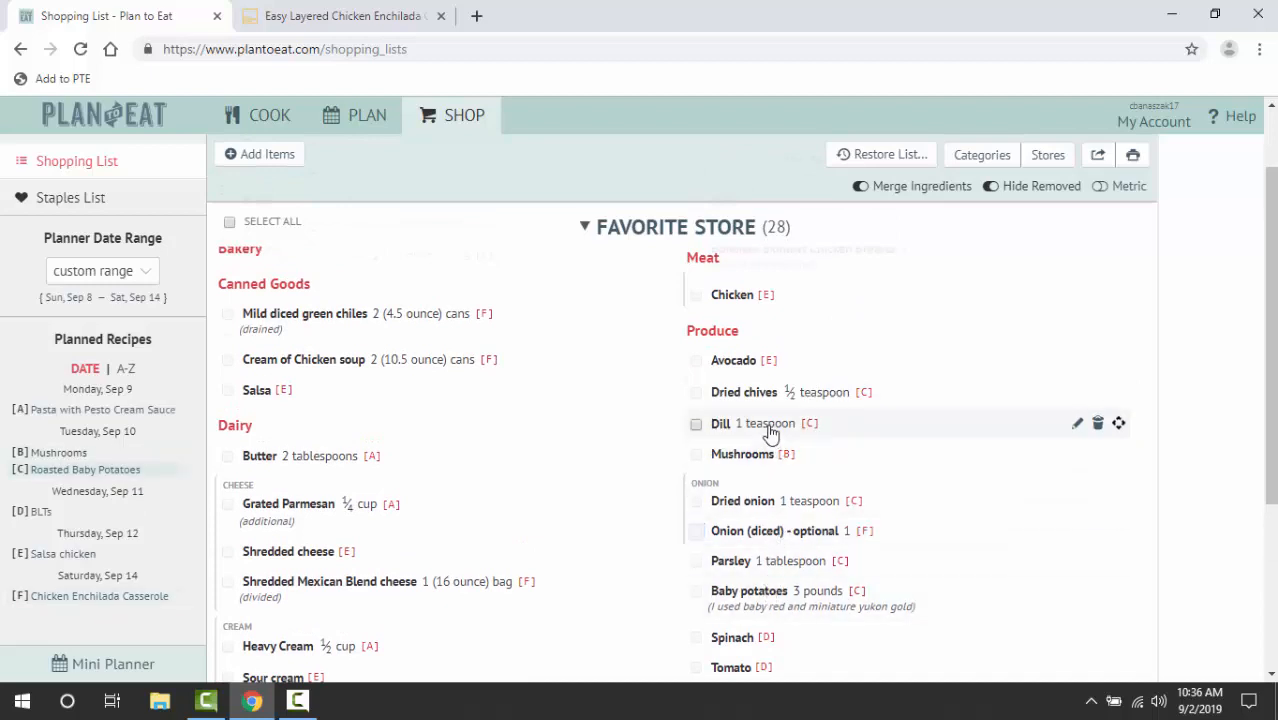
{"action": "left_click", "coordinate": [696, 394]}
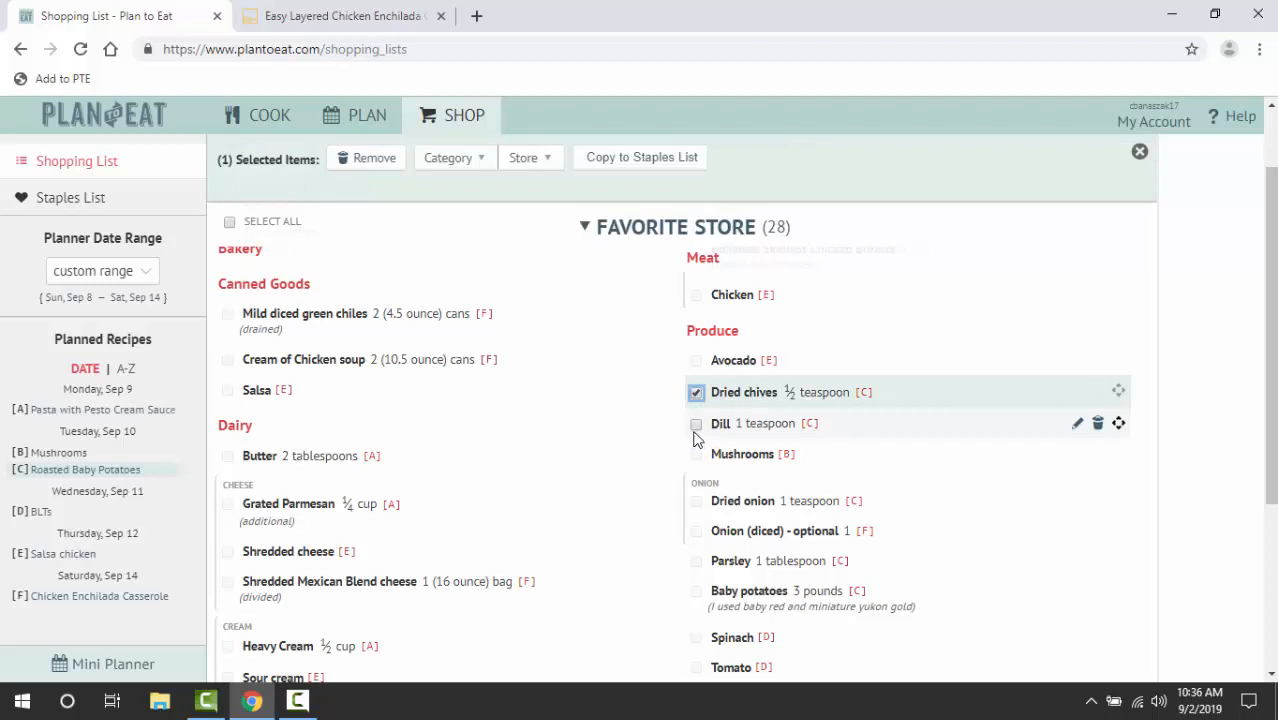
{"action": "left_click", "coordinate": [696, 425]}
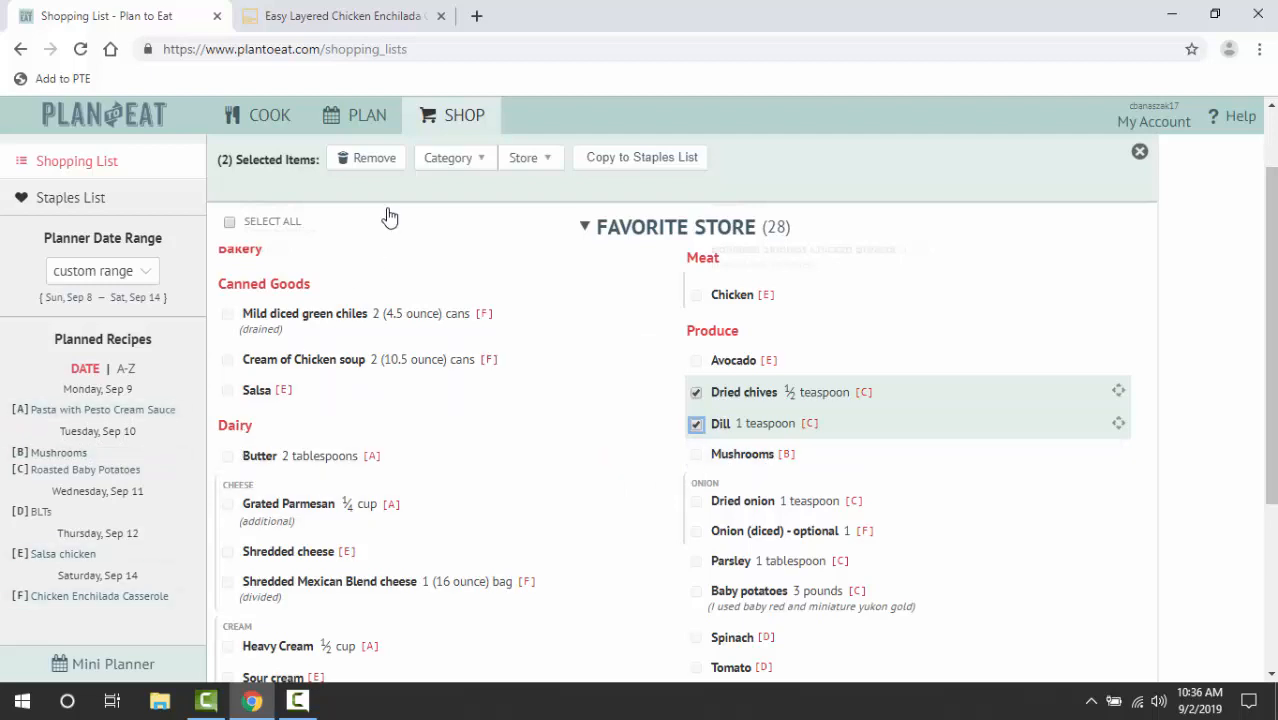
{"action": "left_click", "coordinate": [372, 166]}
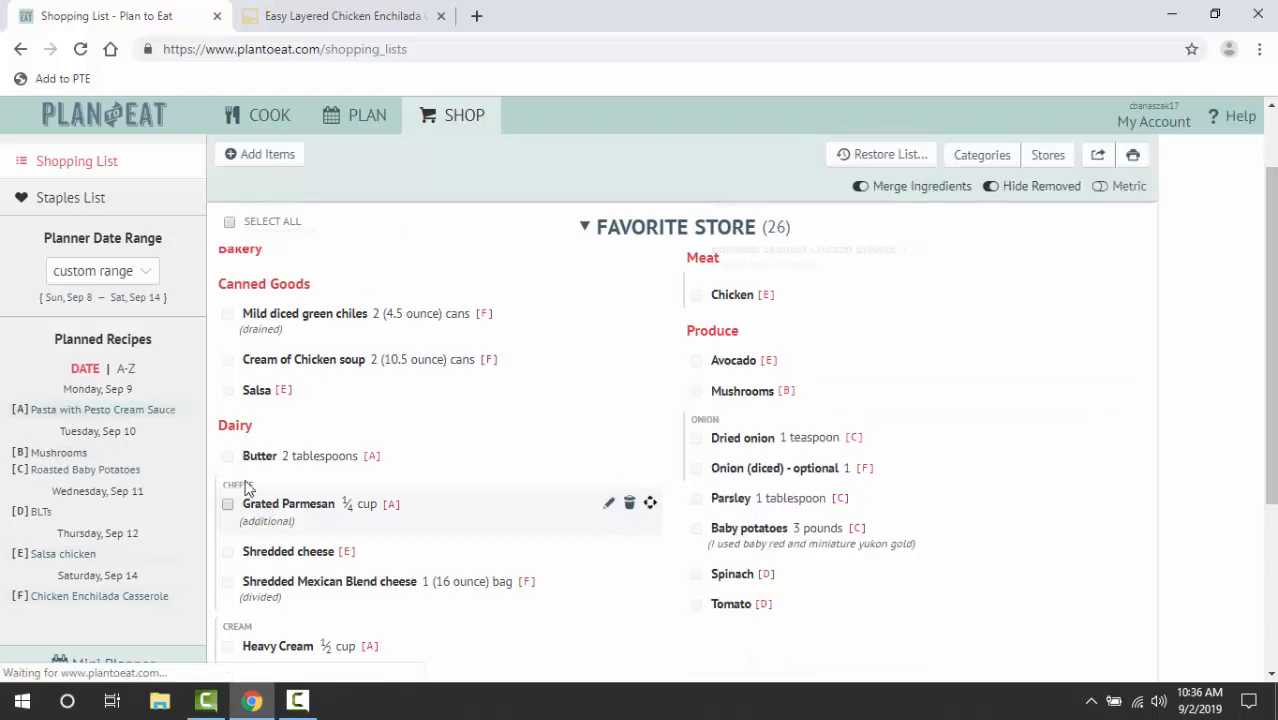
Remove Butter and Shredded cheese from the Dairy items, checking which recipe the shredded cheese belongs to
{"action": "left_click", "coordinate": [228, 456]}
{"action": "left_click", "coordinate": [340, 172]}
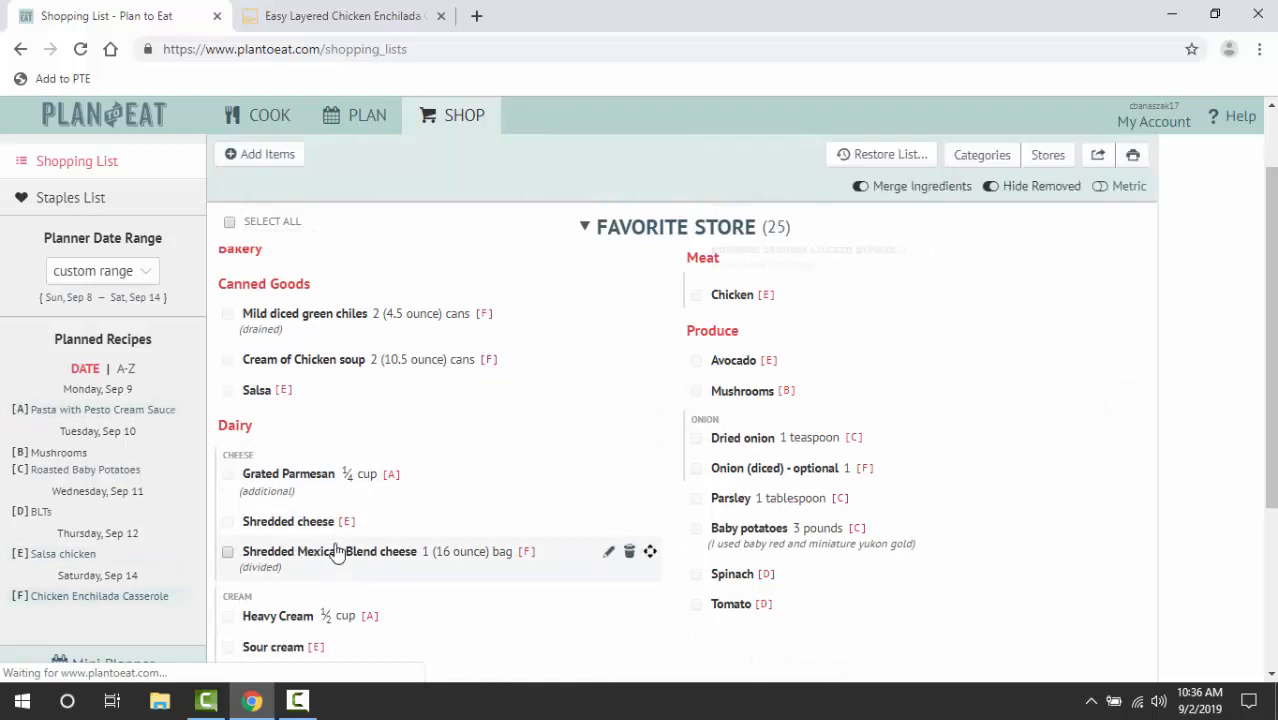
{"action": "left_click", "coordinate": [228, 521]}
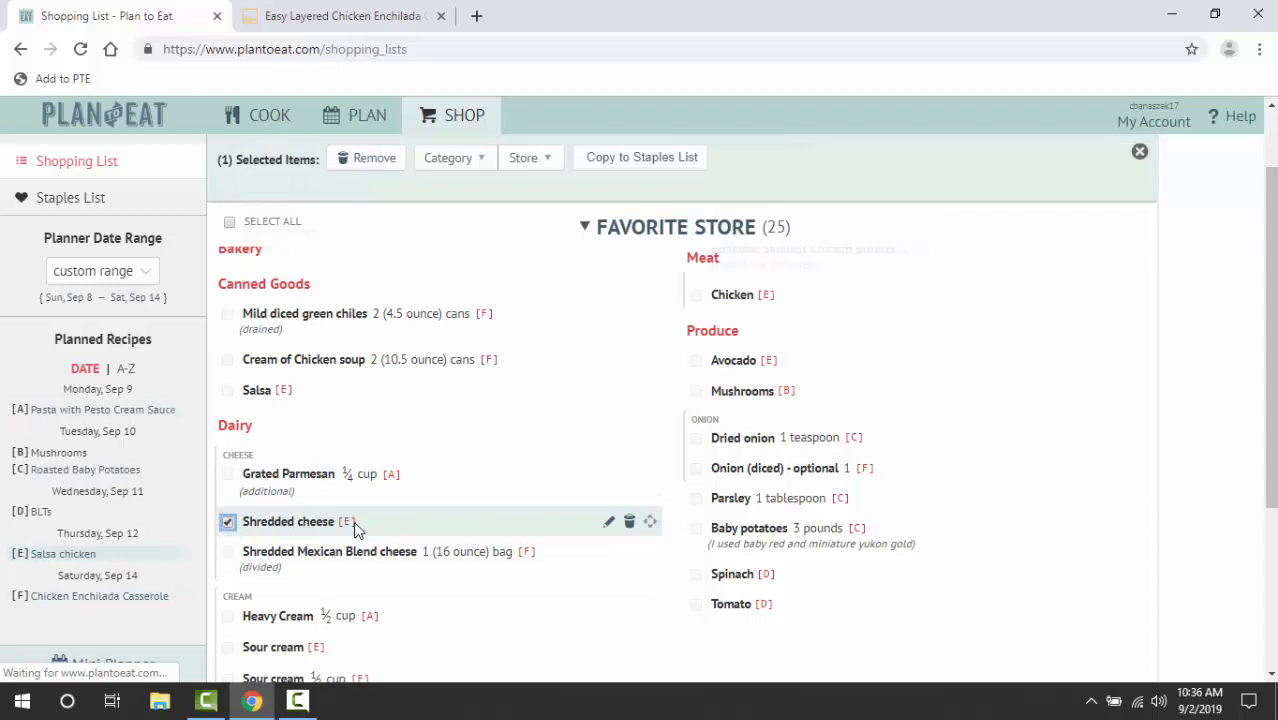
{"action": "mouse_move", "coordinate": [342, 531]}
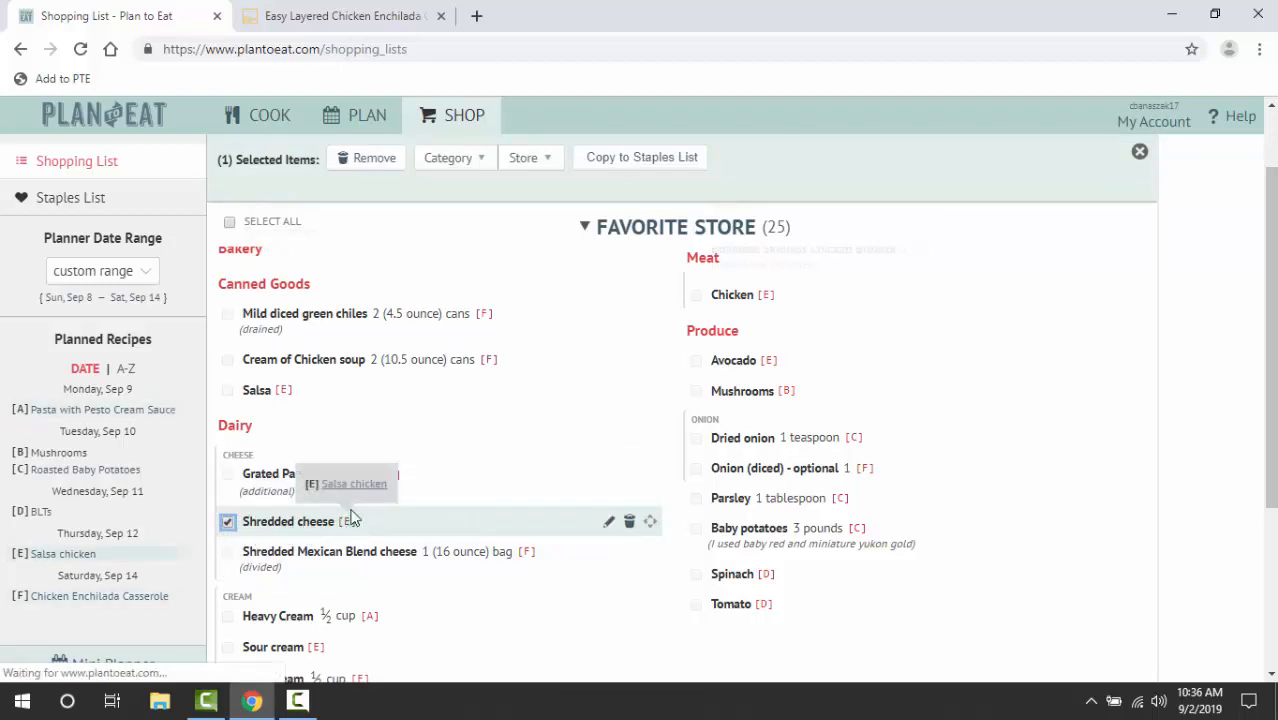
{"action": "left_click", "coordinate": [354, 485]}
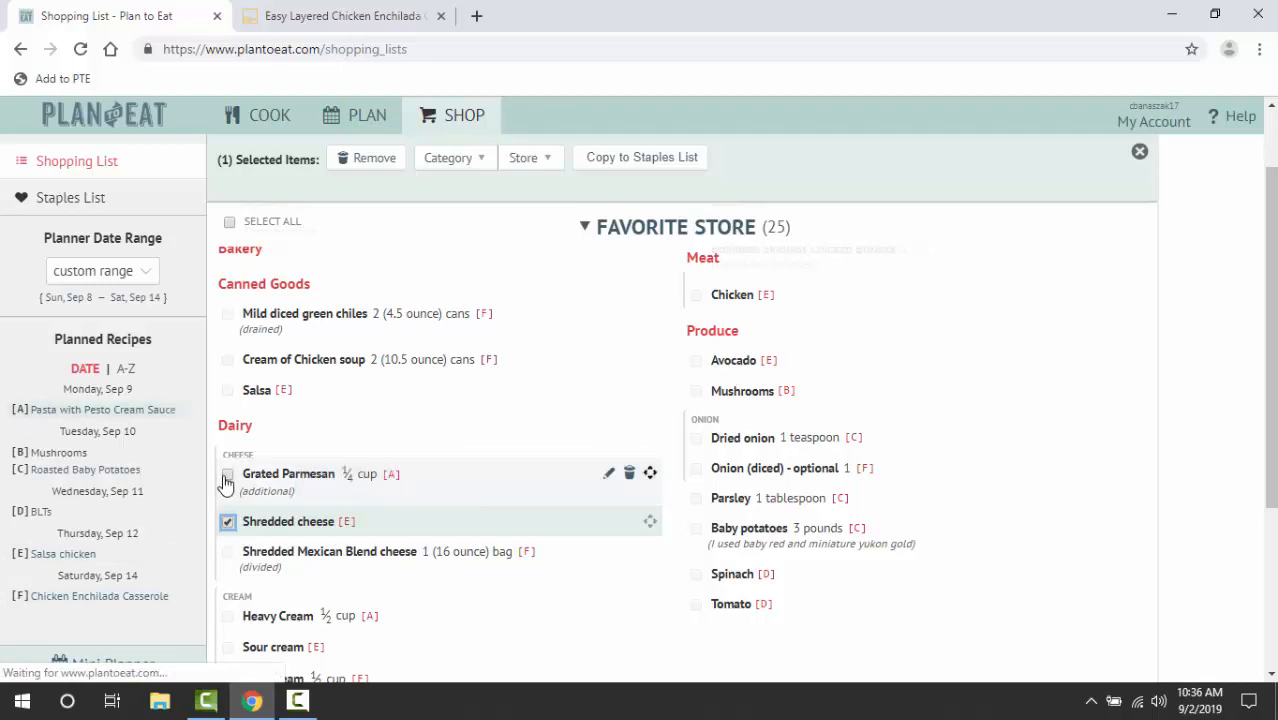
{"action": "left_click", "coordinate": [390, 160]}
Remove Bacon, Boneless Skinless Chicken Breasts and Chicken from the Meat items on the shopping list
{"action": "scroll", "coordinate": [432, 515], "scroll_direction": "down", "scroll_amount": 3}
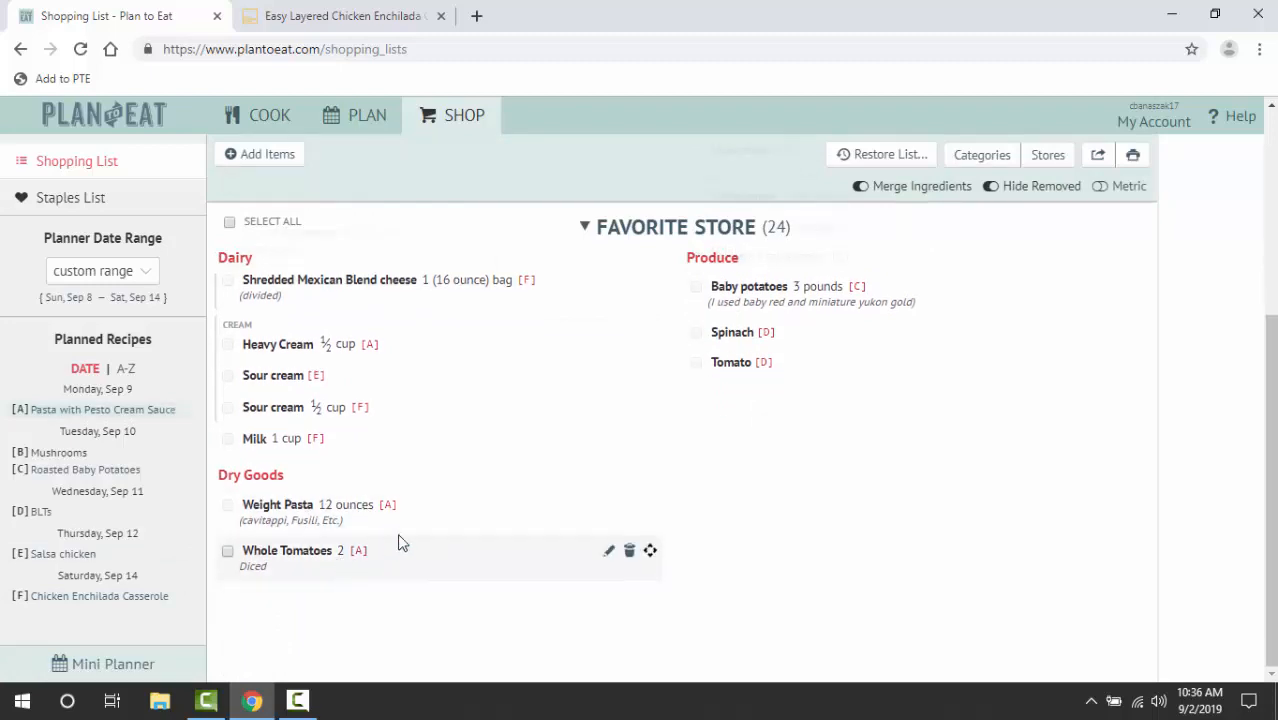
{"action": "scroll", "coordinate": [590, 518], "scroll_direction": "up", "scroll_amount": 1}
{"action": "scroll", "coordinate": [590, 518], "scroll_direction": "up", "scroll_amount": 4}
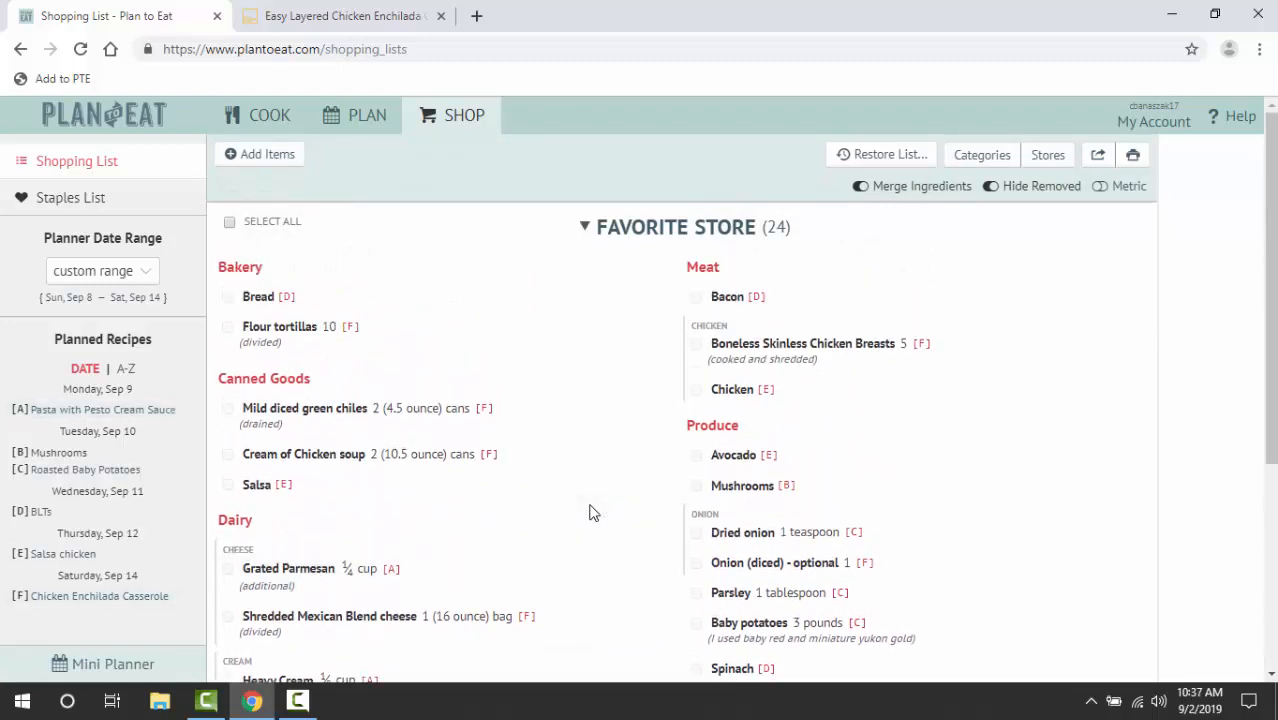
{"action": "left_click", "coordinate": [696, 344]}
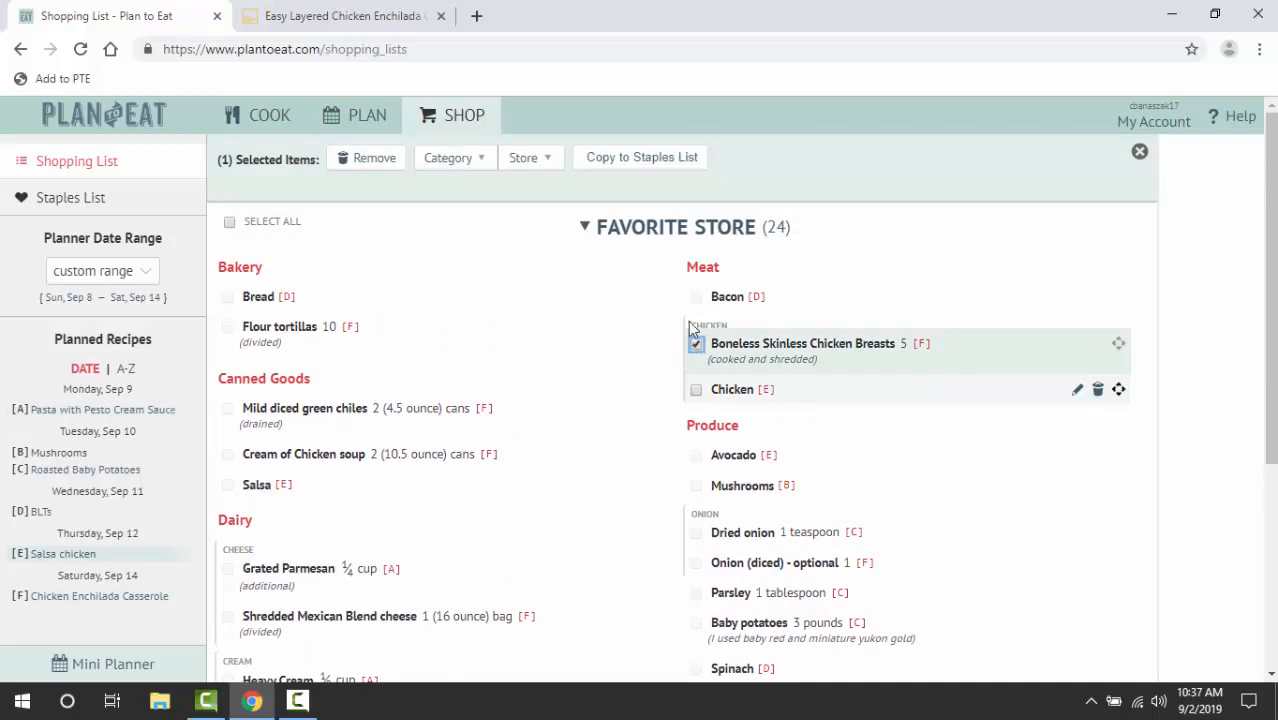
{"action": "left_click", "coordinate": [696, 297]}
{"action": "left_click", "coordinate": [696, 390]}
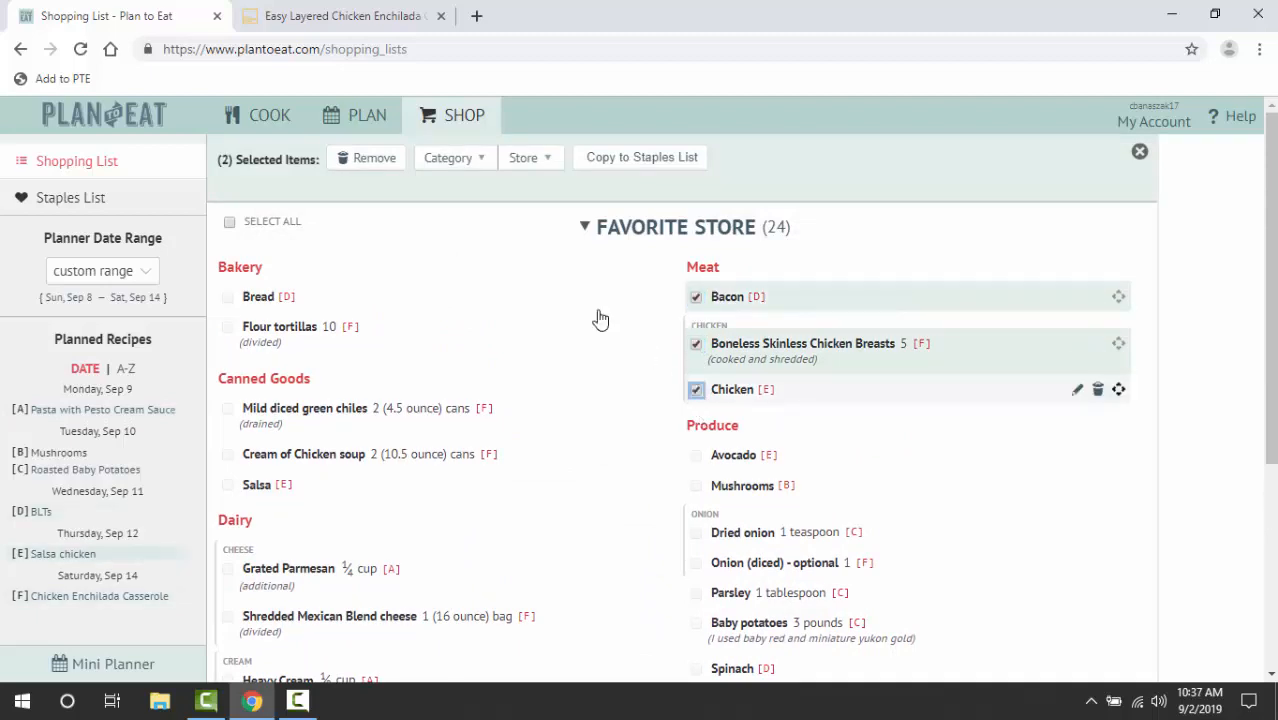
{"action": "left_click", "coordinate": [362, 159]}
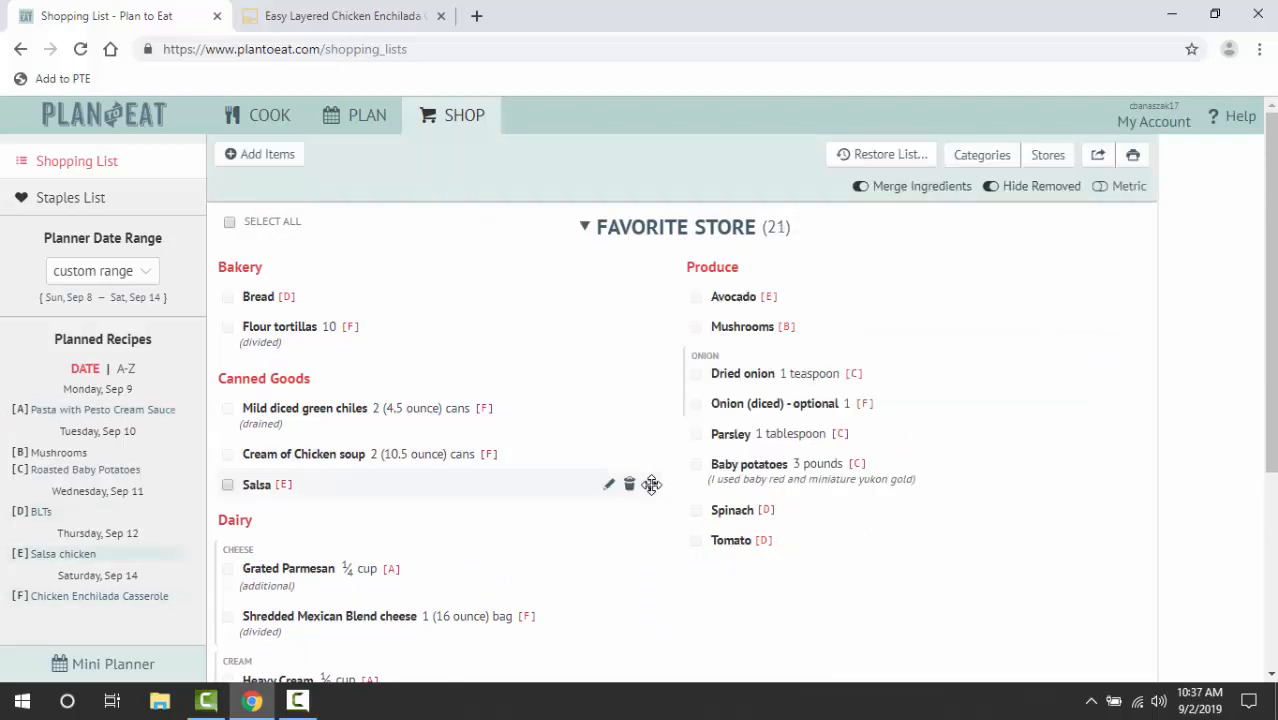
Enter milk and Creamer as the first two titles in a new batch of items for the shopping list
{"action": "scroll", "coordinate": [397, 337], "scroll_direction": "down", "scroll_amount": 3}
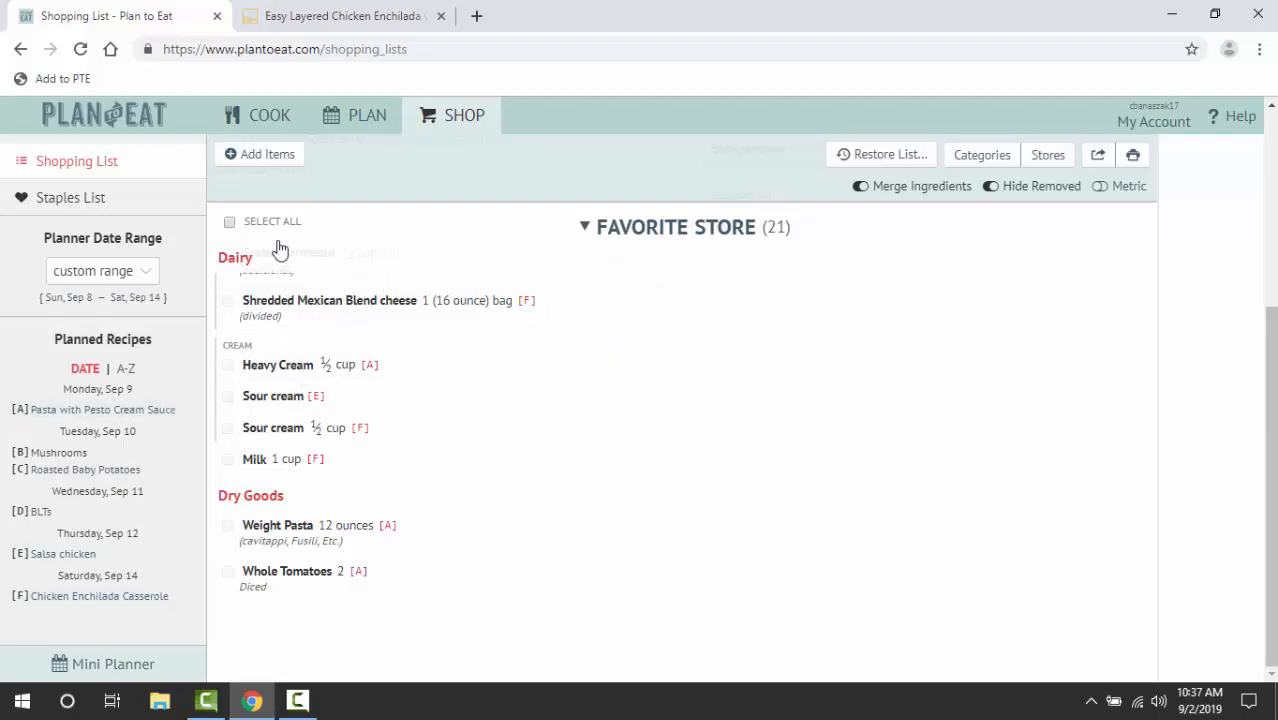
{"action": "left_click", "coordinate": [257, 158]}
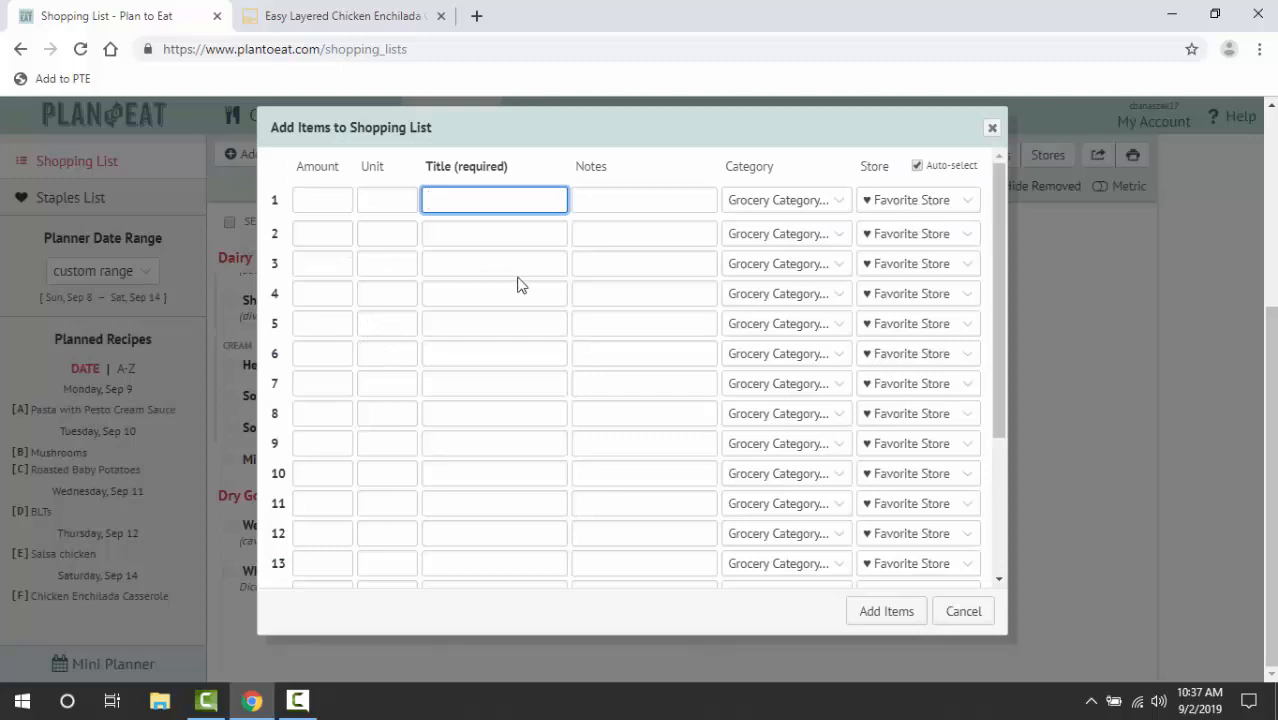
{"action": "type", "text": "milk"}
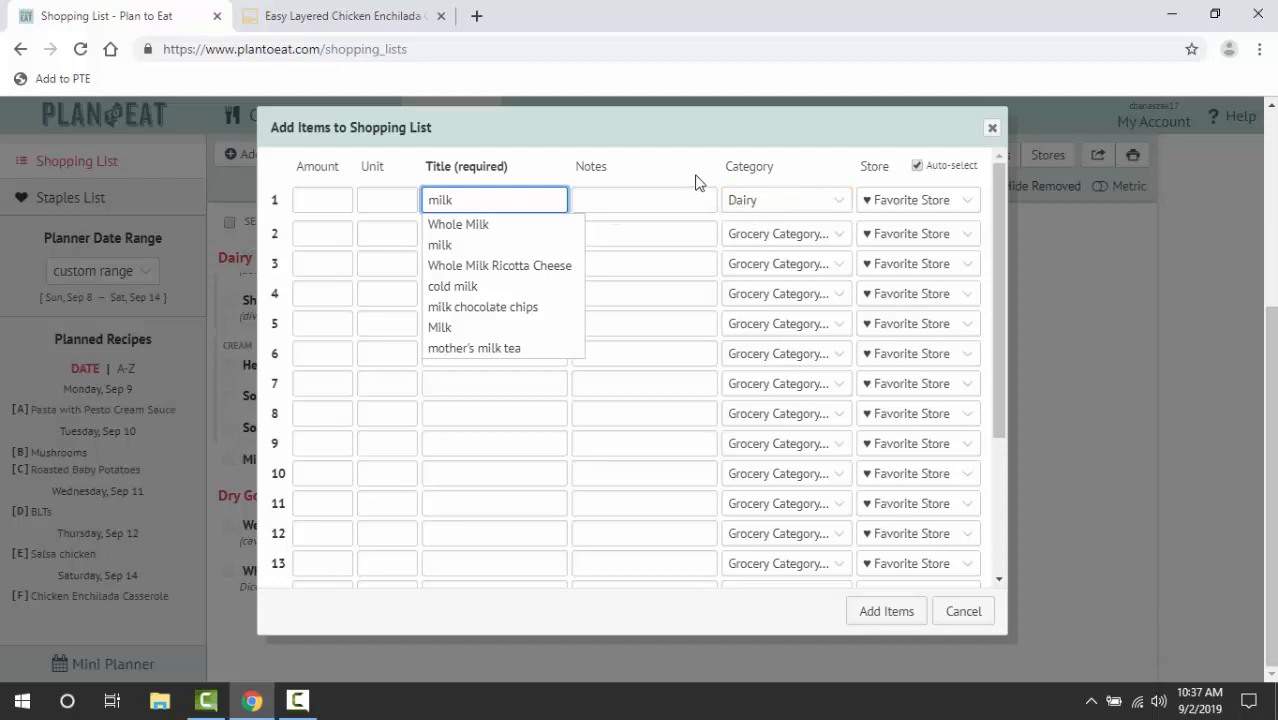
{"action": "left_click", "coordinate": [586, 228]}
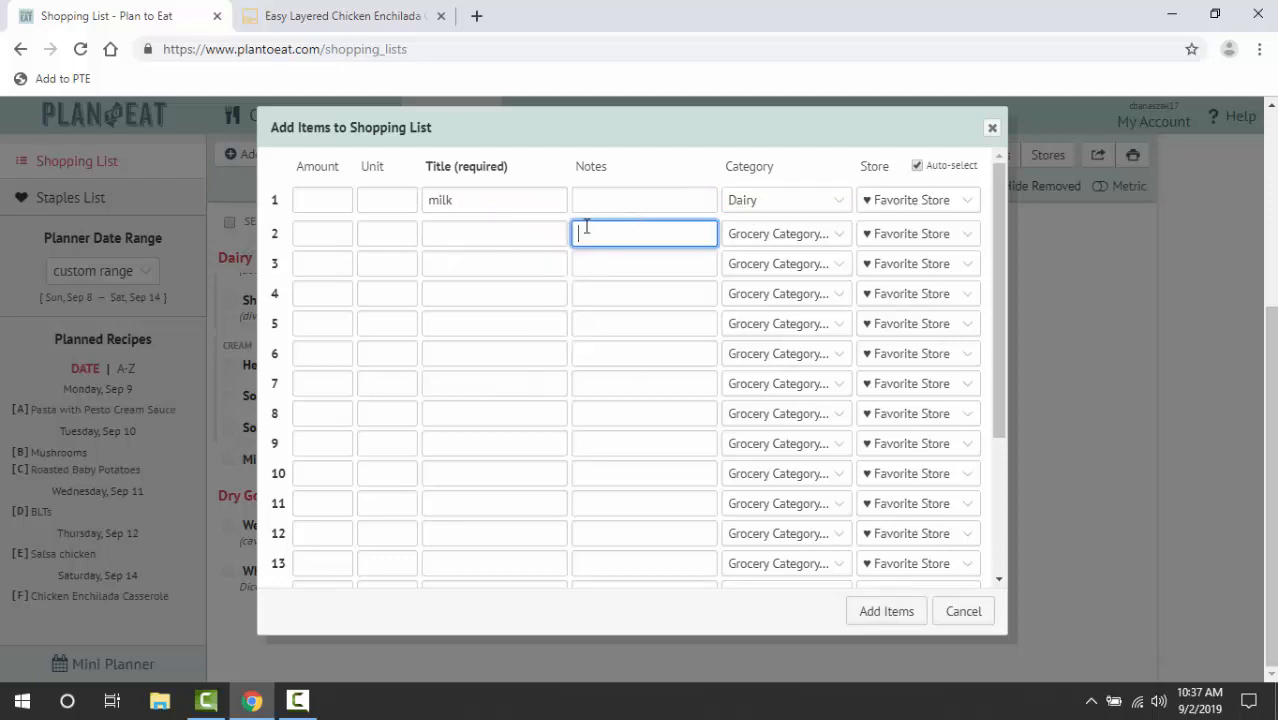
{"action": "left_click", "coordinate": [483, 226]}
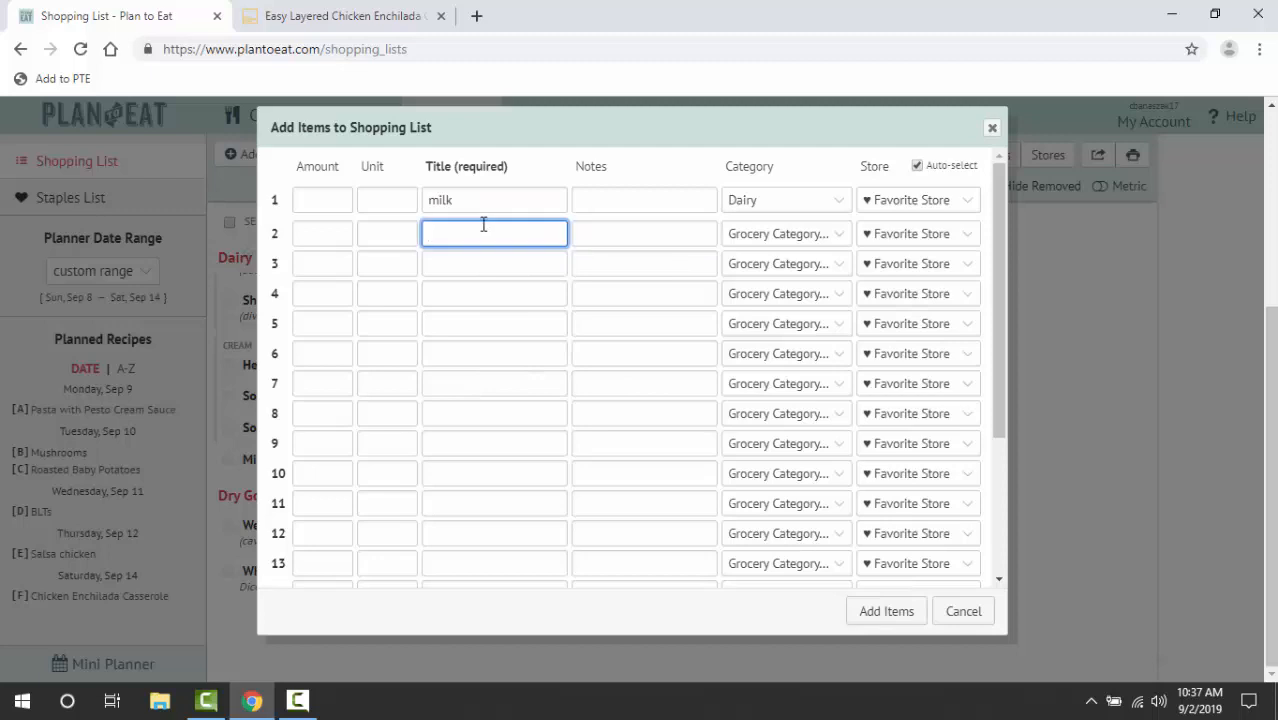
{"action": "type", "text": "creamer"}
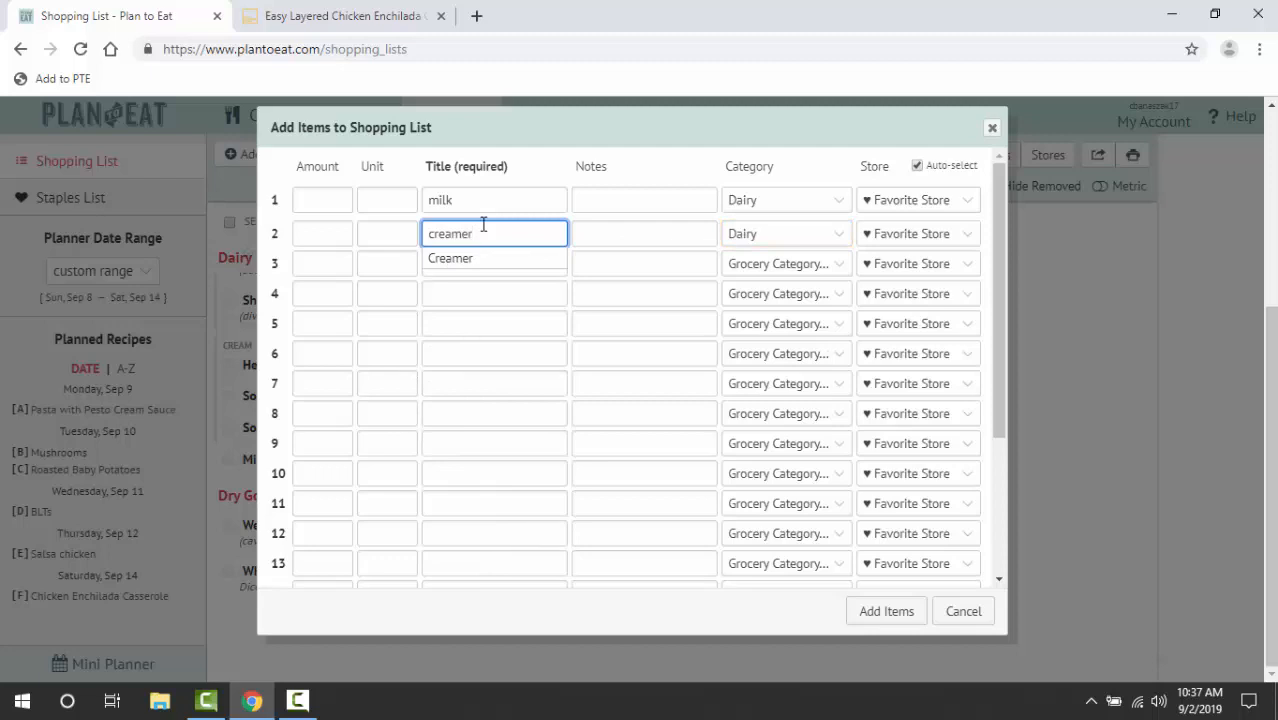
{"action": "left_click", "coordinate": [447, 262]}
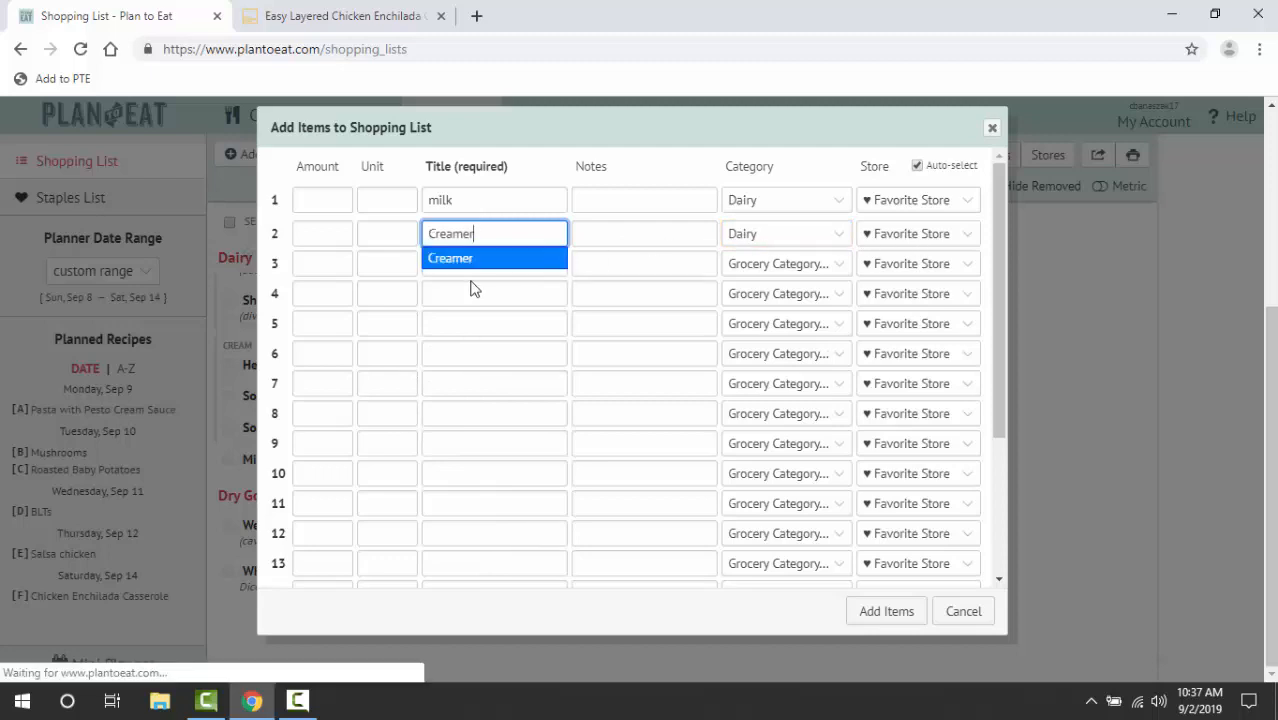
Enter sweet potatoes as the third title and add the batch of items to the shopping list
{"action": "left_click", "coordinate": [449, 272]}
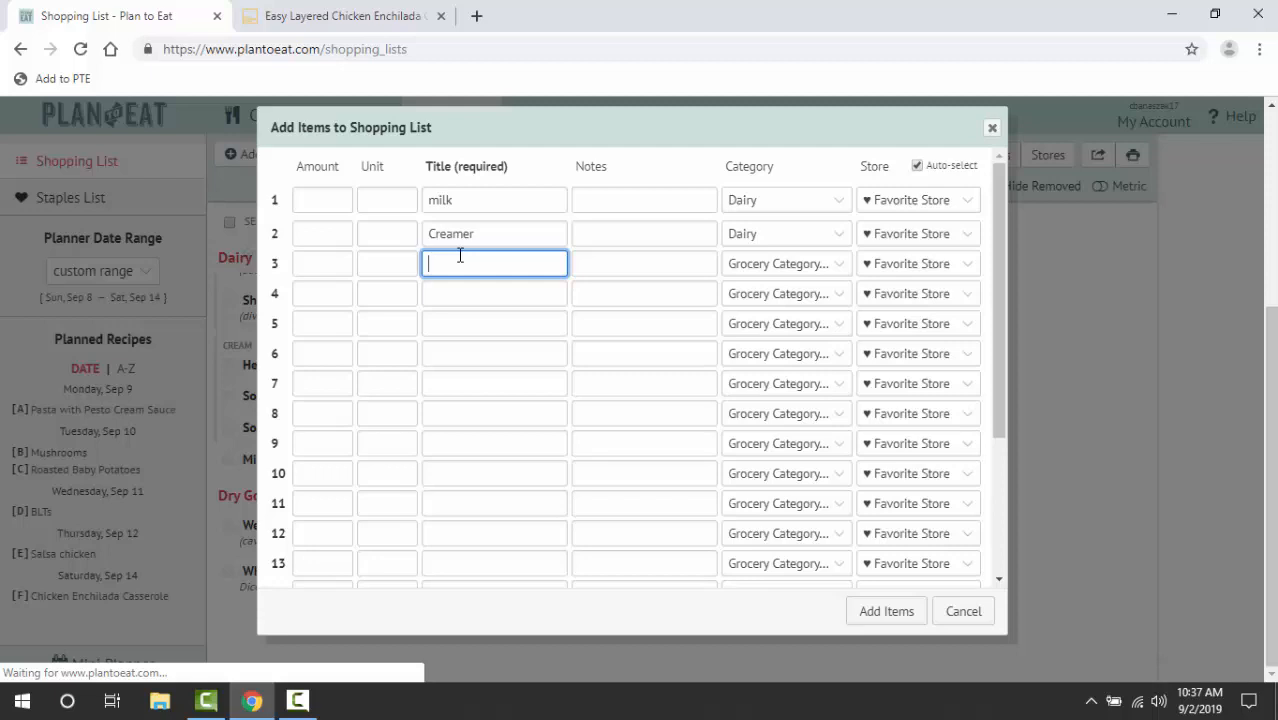
{"action": "type", "text": "sweet potatoes"}
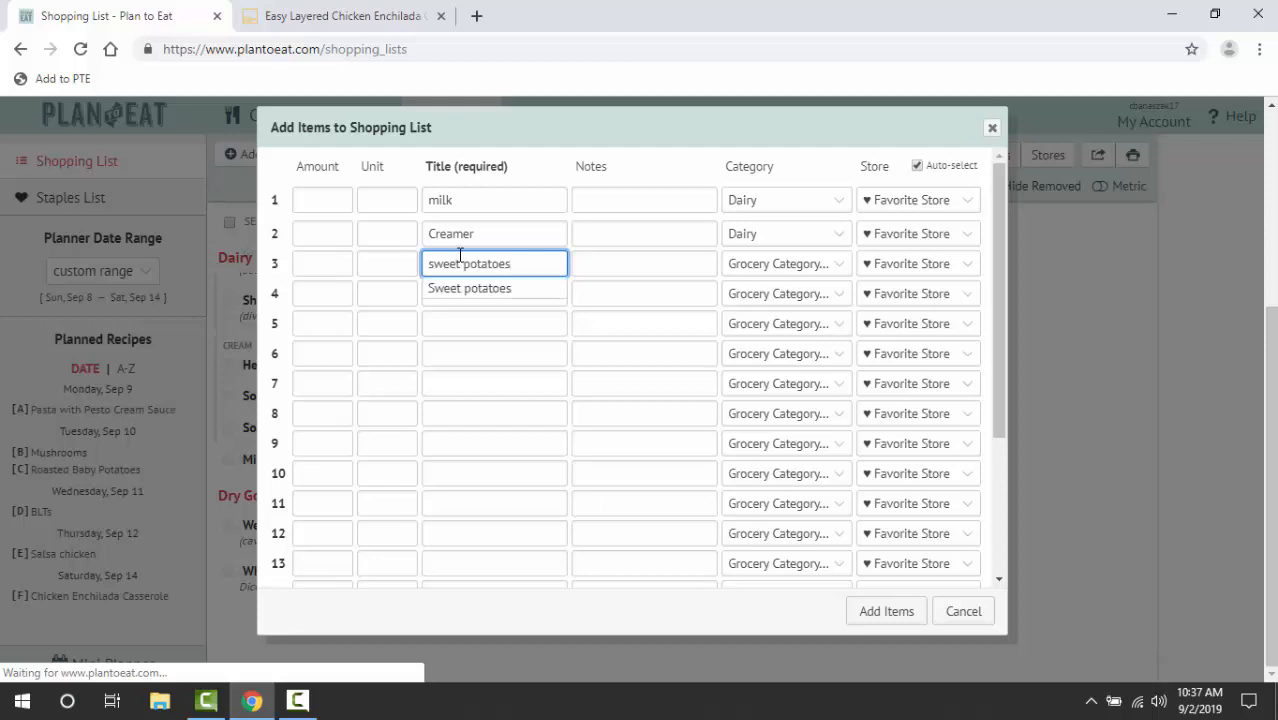
{"action": "left_click", "coordinate": [554, 313]}
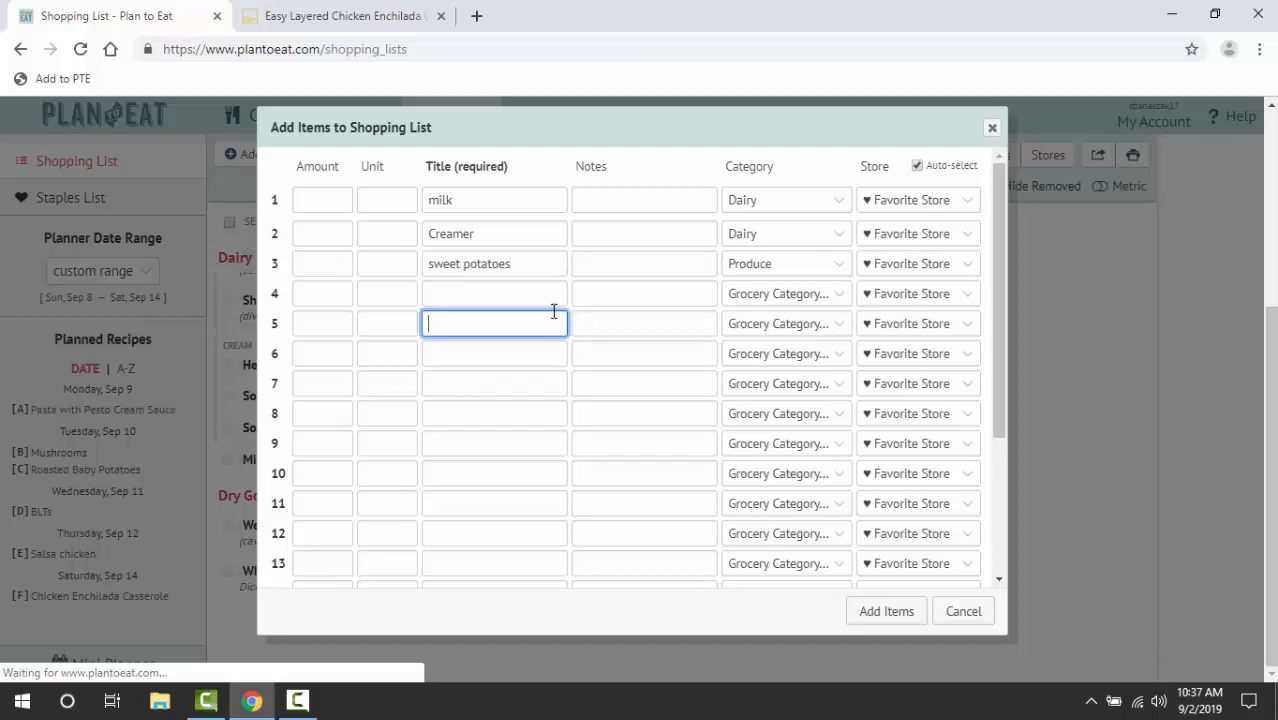
{"action": "left_click", "coordinate": [889, 616]}
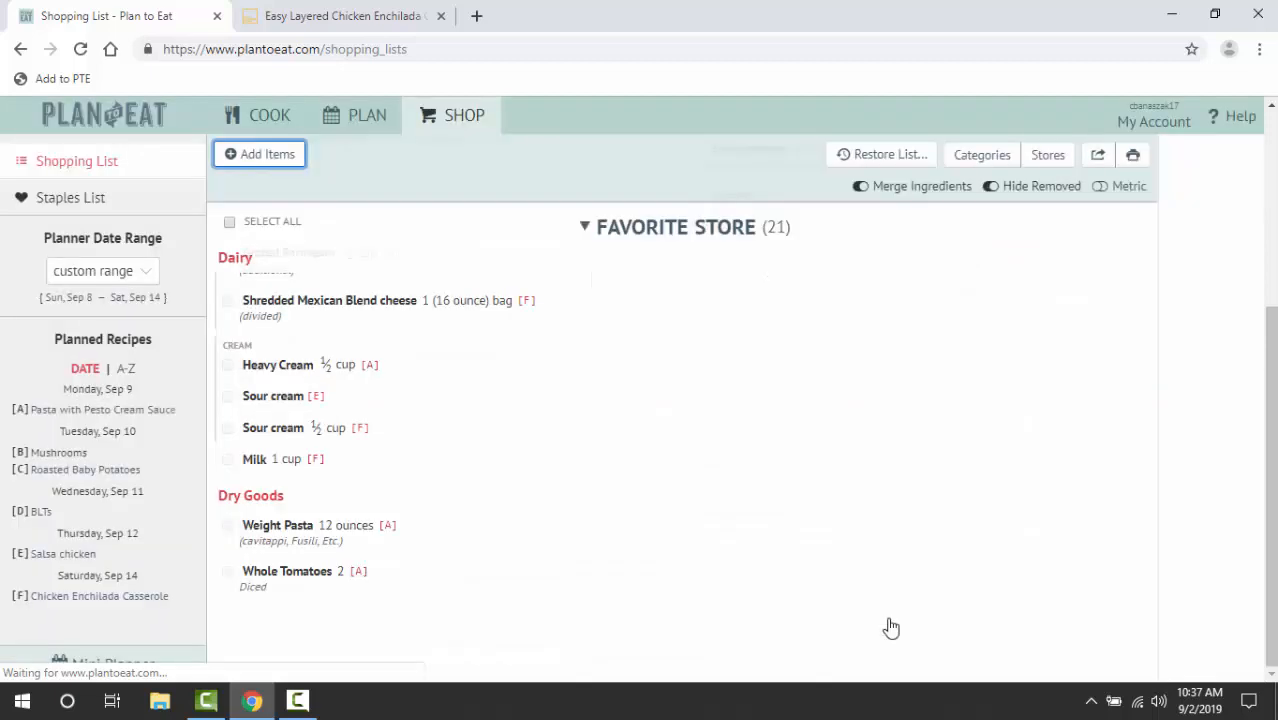